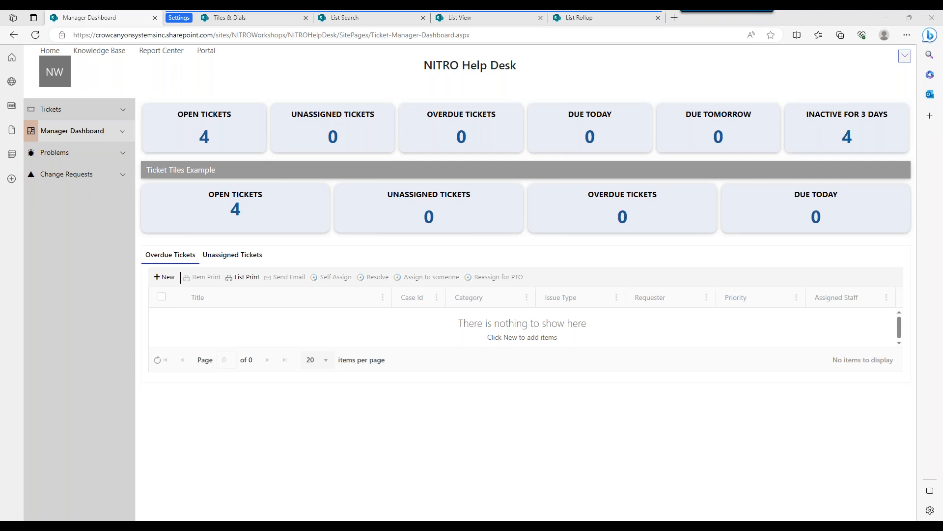
# Set the number of tile columns to 3 in the Ticket Tiles Example link tiles group, save, and reload the Manager Dashboard.
pyautogui.click(392, 260)
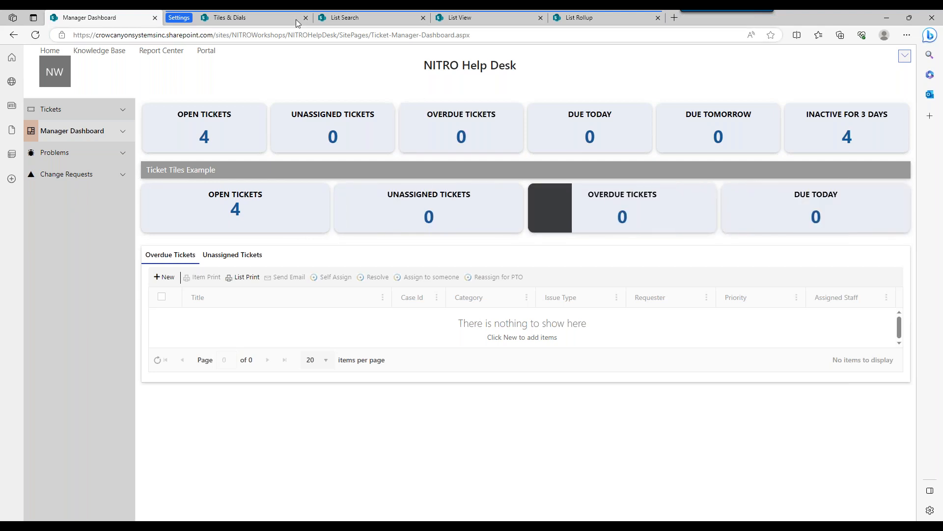
pyautogui.click(262, 21)
pyautogui.click(520, 468)
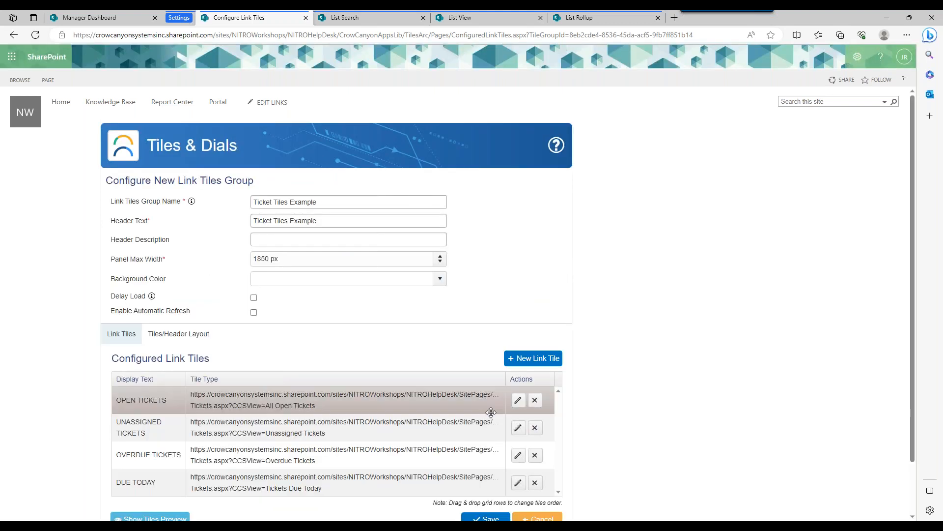
pyautogui.click(194, 337)
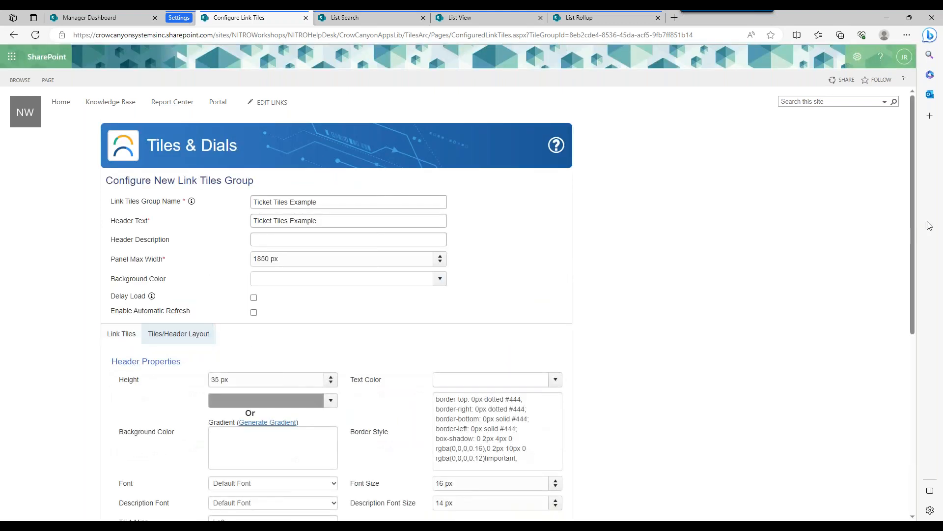
pyautogui.moveTo(913, 217); pyautogui.dragTo(911, 314)
pyautogui.click(451, 434)
pyautogui.click(686, 412)
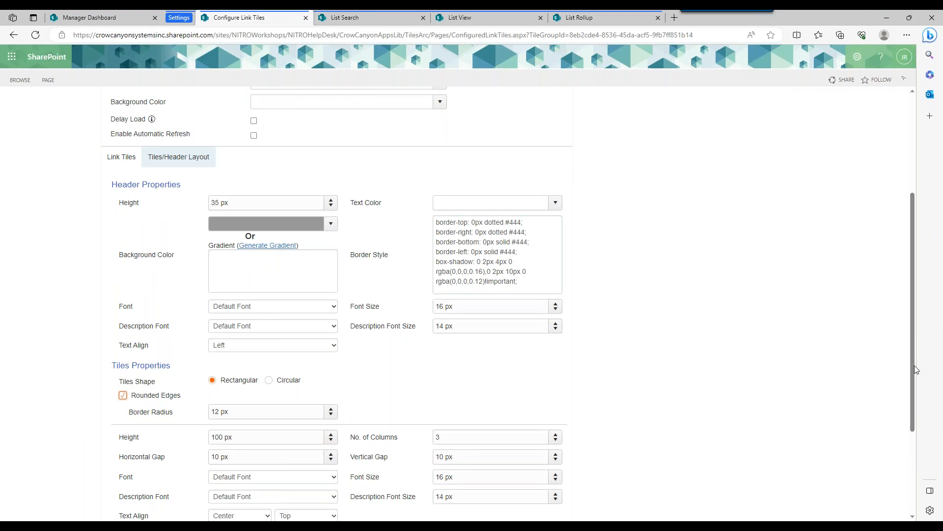
pyautogui.moveTo(915, 371); pyautogui.dragTo(871, 477)
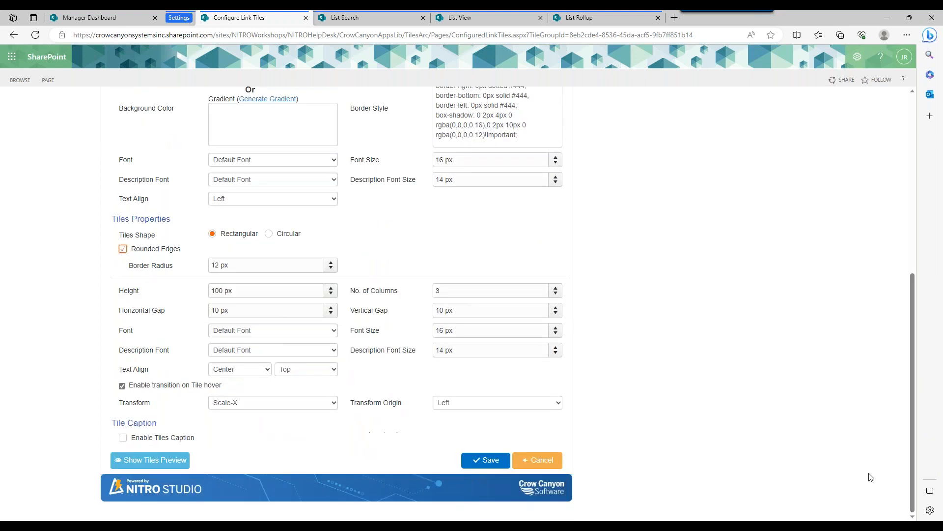
pyautogui.click(487, 461)
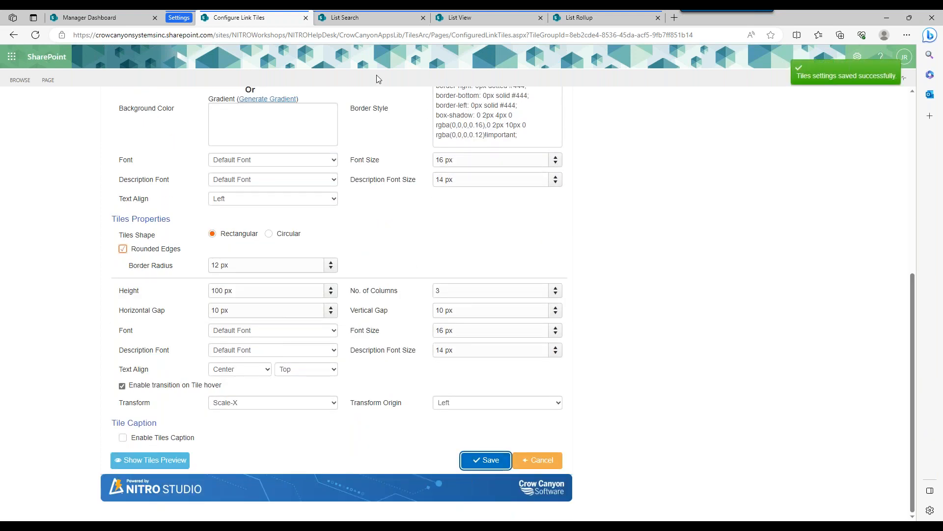
pyautogui.click(130, 19)
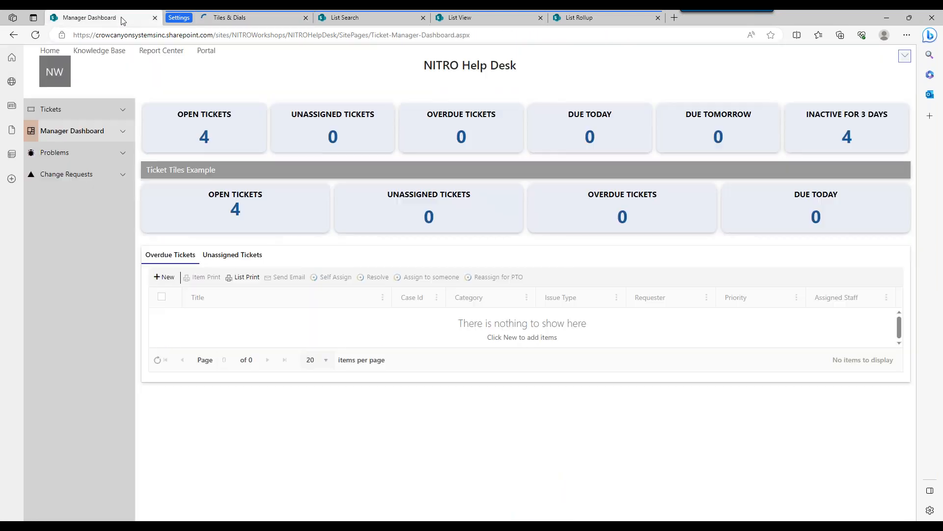
pyautogui.click(39, 37)
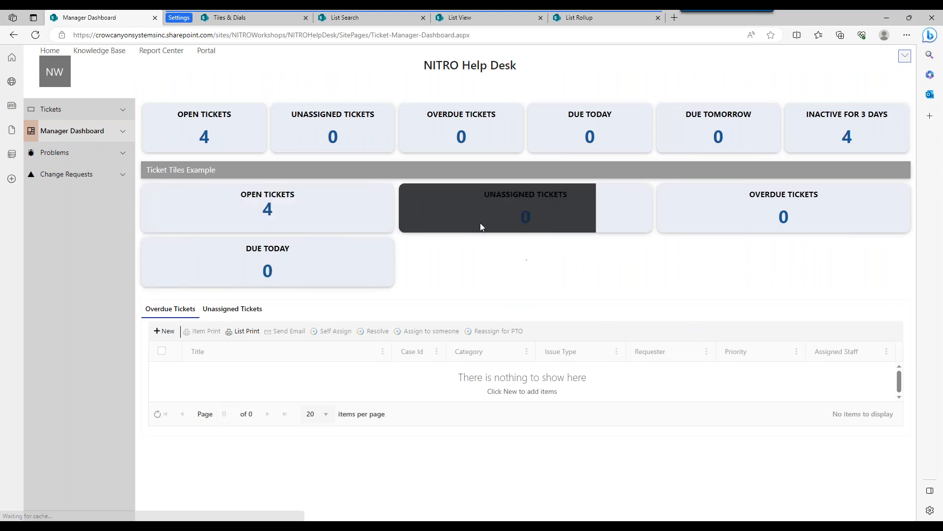
# Reopen the Ticket Tiles Example link tiles group for editing and set its Panel Max Width to 400 px.
pyautogui.moveTo(260, 19)
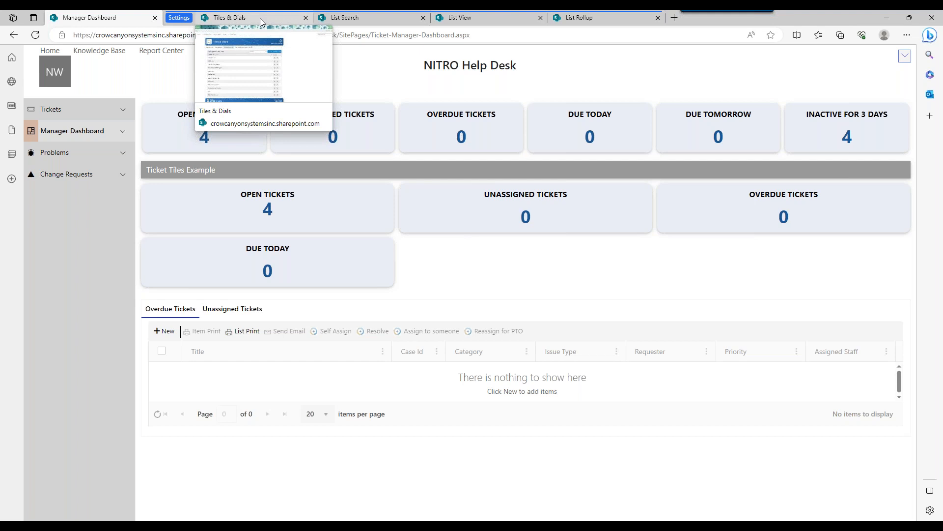
pyautogui.click(260, 19)
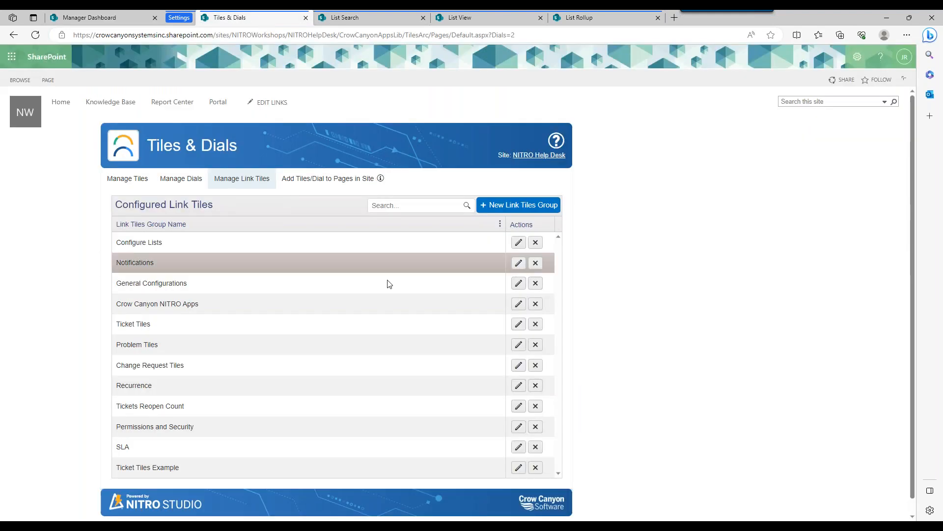
pyautogui.click(518, 467)
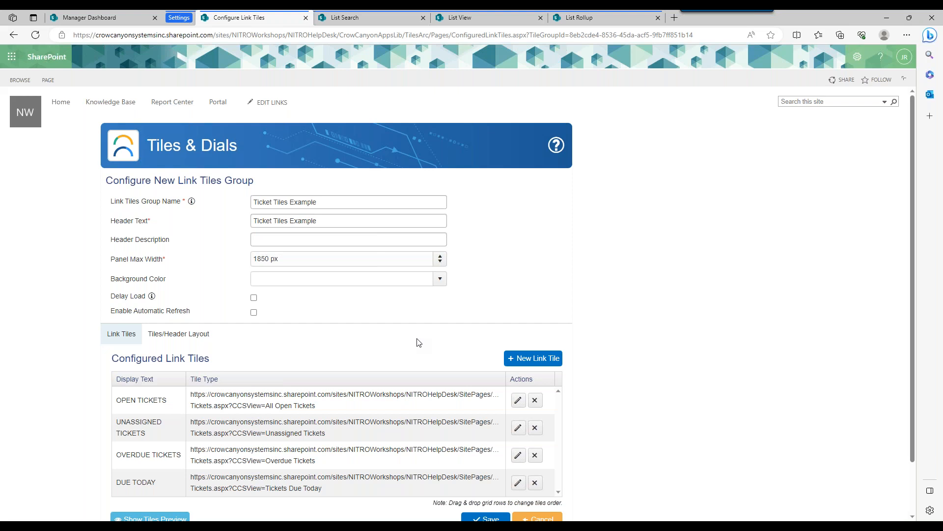
pyautogui.click(168, 341)
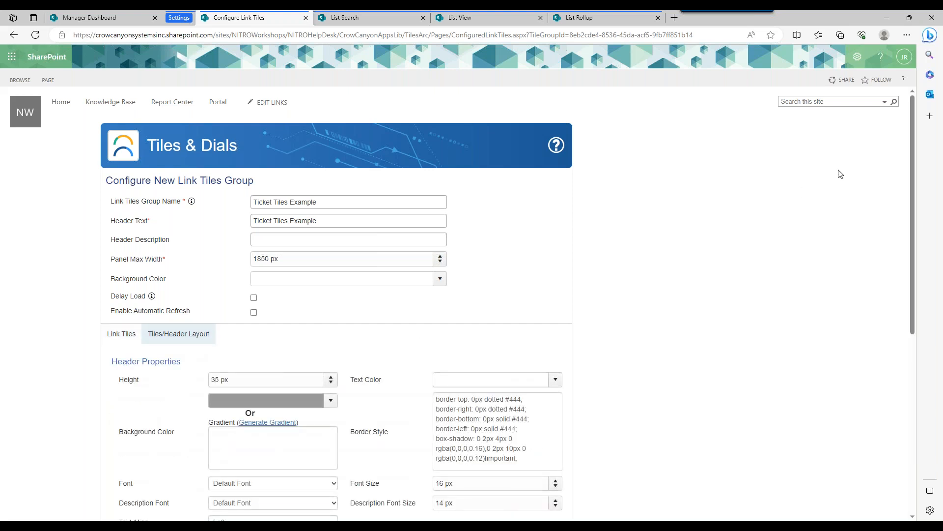
pyautogui.click(294, 259)
pyautogui.moveTo(294, 259); pyautogui.dragTo(219, 264)
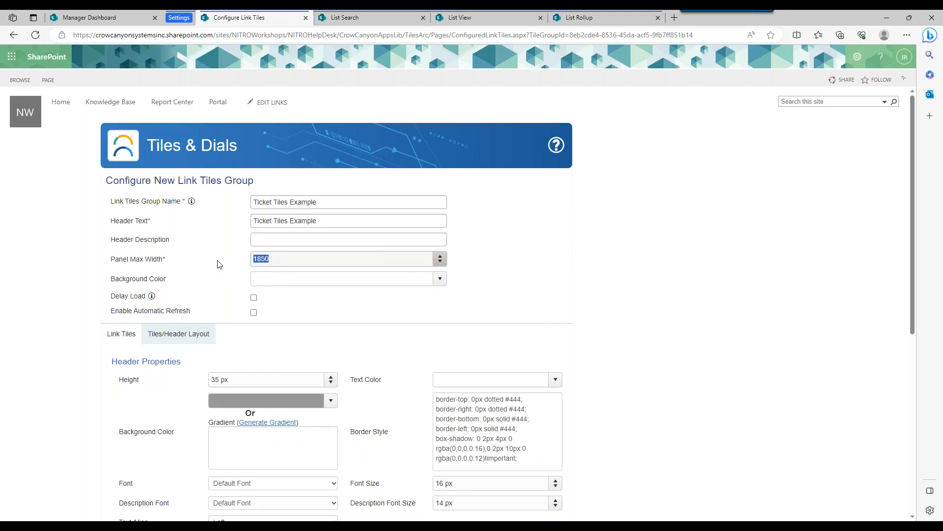
pyautogui.write('125')
pyautogui.press('BackSpace')
pyautogui.press('BackSpace')
pyautogui.press('BackSpace')
pyautogui.click(506, 253)
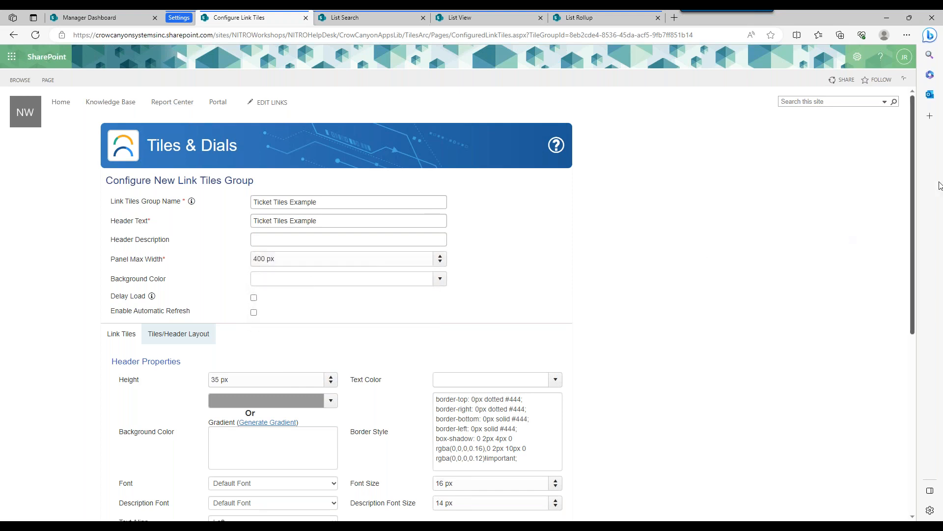
# Save the narrowed link tiles group and reload the Manager Dashboard to check the panel width.
pyautogui.moveTo(909, 197); pyautogui.dragTo(912, 374)
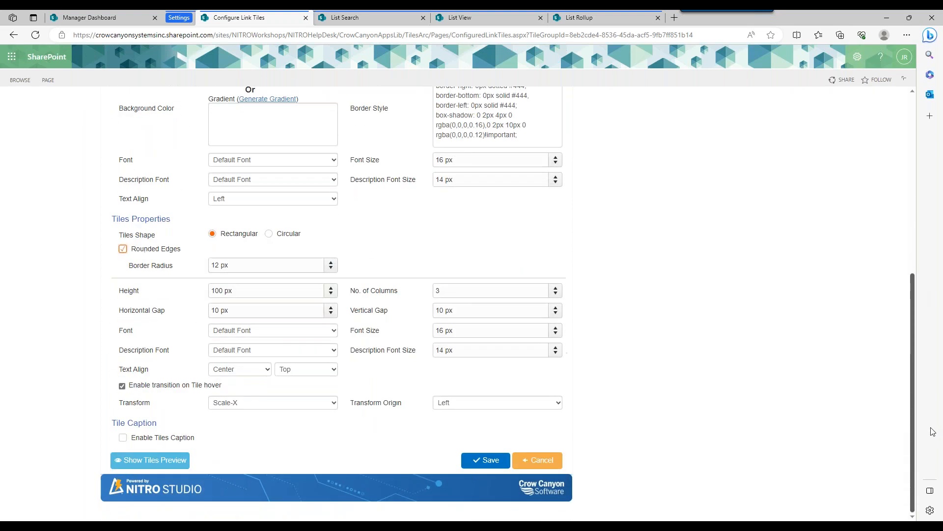
pyautogui.click(489, 463)
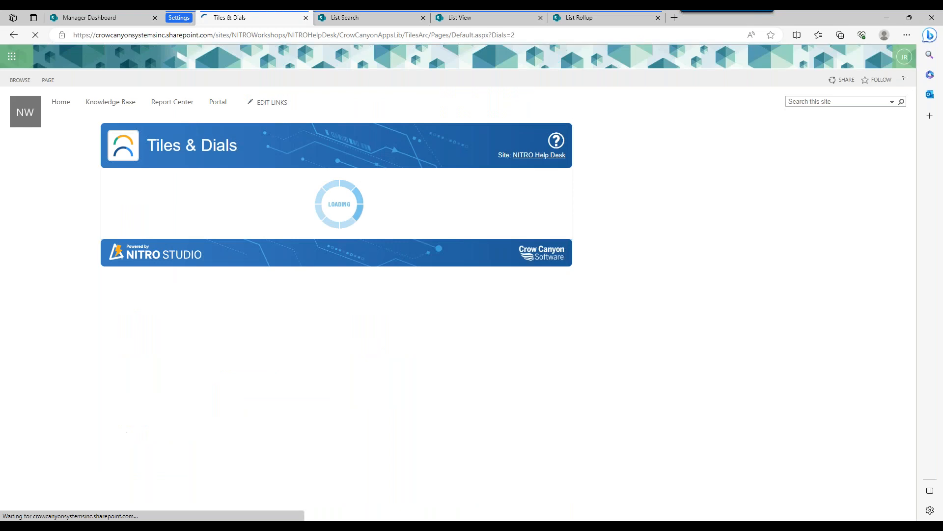
pyautogui.click(83, 18)
pyautogui.click(37, 37)
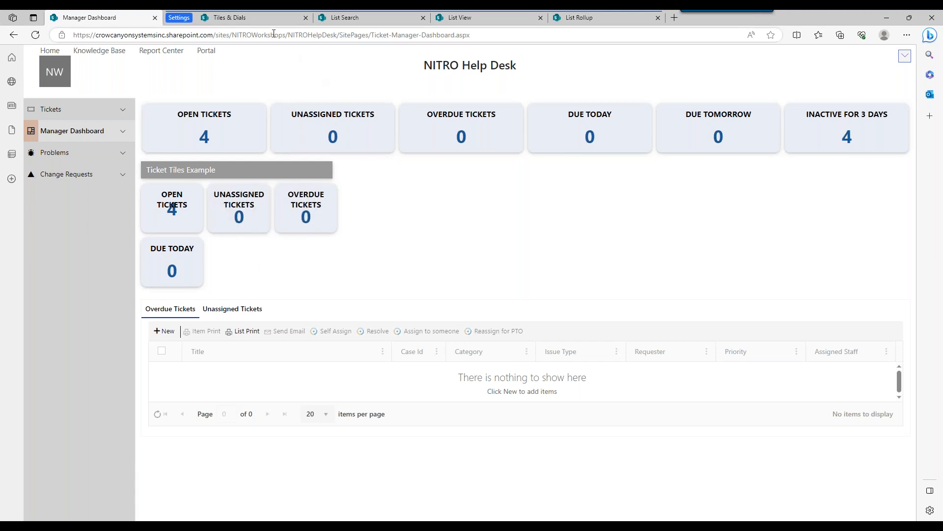
# Edit the Ticket Tiles Example link tiles group again and set its Panel Max Width to 1850 px.
pyautogui.click(268, 19)
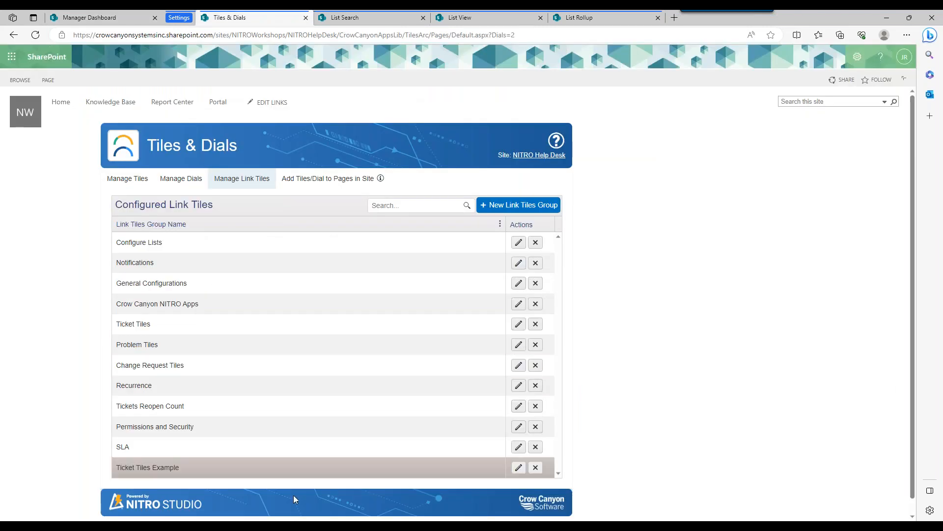
pyautogui.click(518, 467)
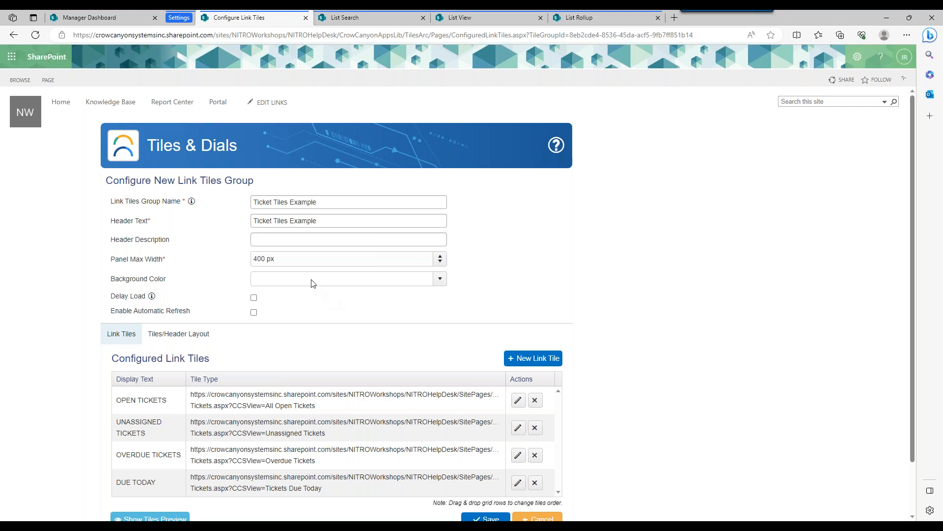
pyautogui.moveTo(307, 260); pyautogui.dragTo(205, 265)
pyautogui.write('1850')
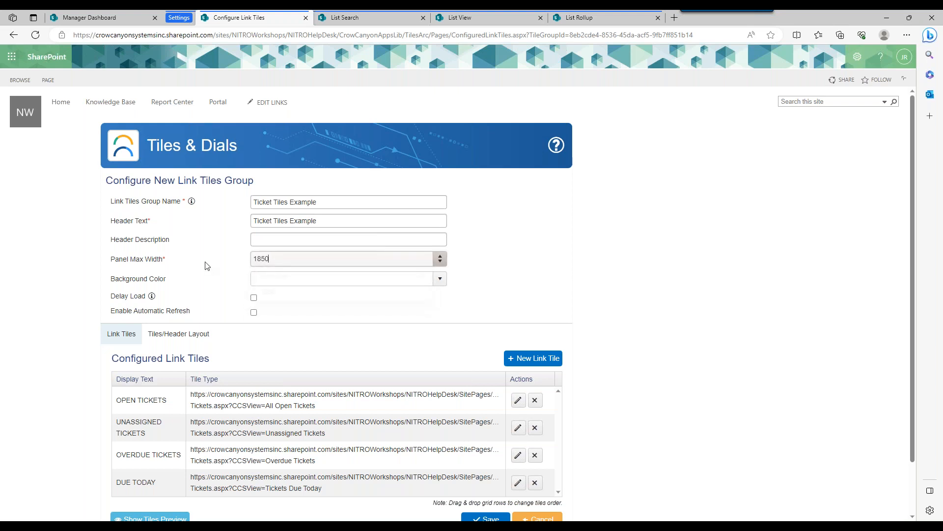
# Change the Tiles Shape to Circular in the tiles layout, save the group, and reload the Manager Dashboard.
pyautogui.click(172, 335)
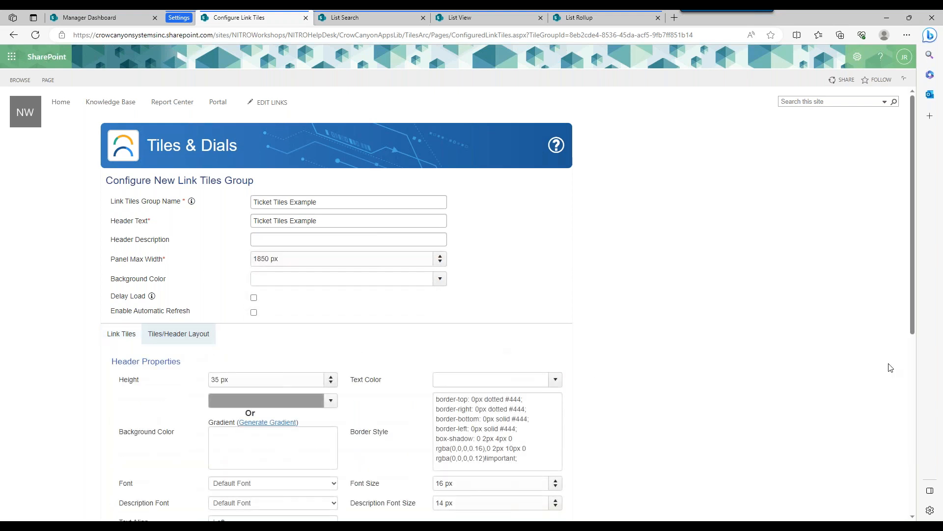
pyautogui.moveTo(908, 256); pyautogui.dragTo(909, 353)
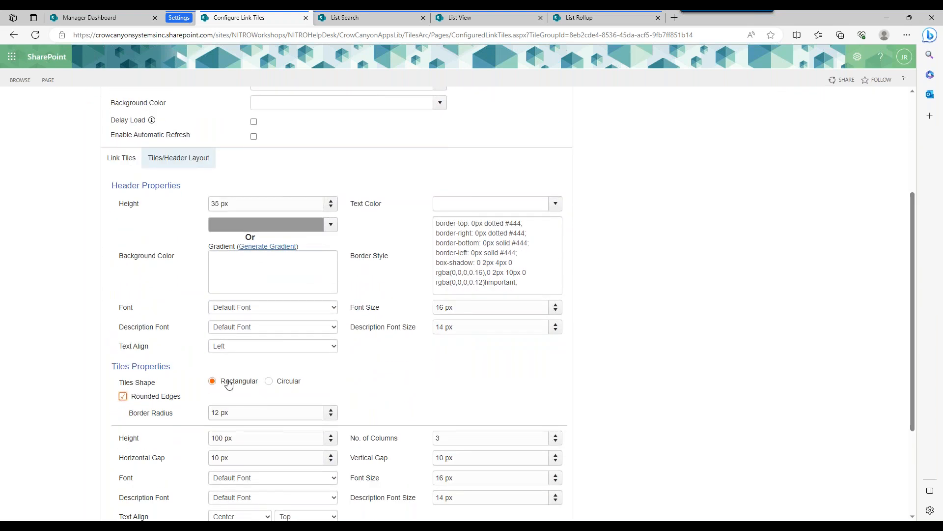
pyautogui.click(285, 384)
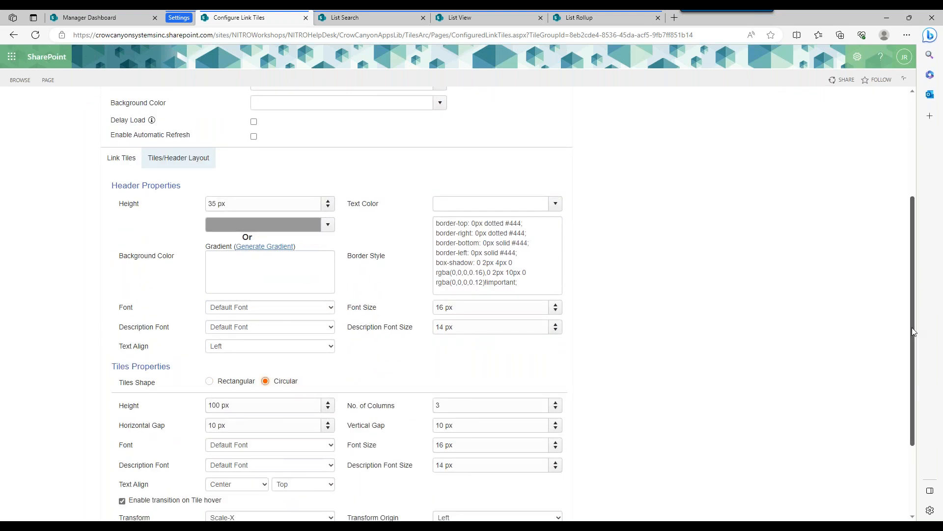
pyautogui.scroll(-3, 451, 475)
pyautogui.click(473, 461)
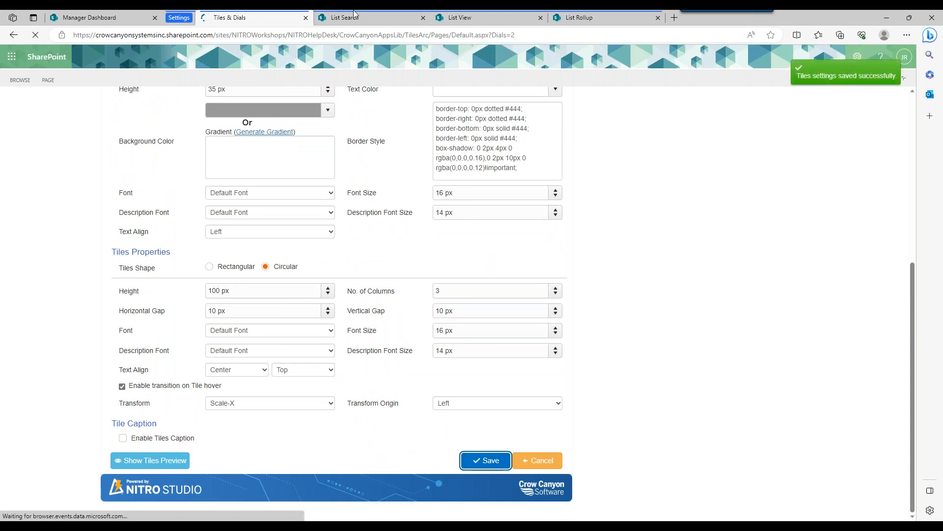
pyautogui.click(93, 18)
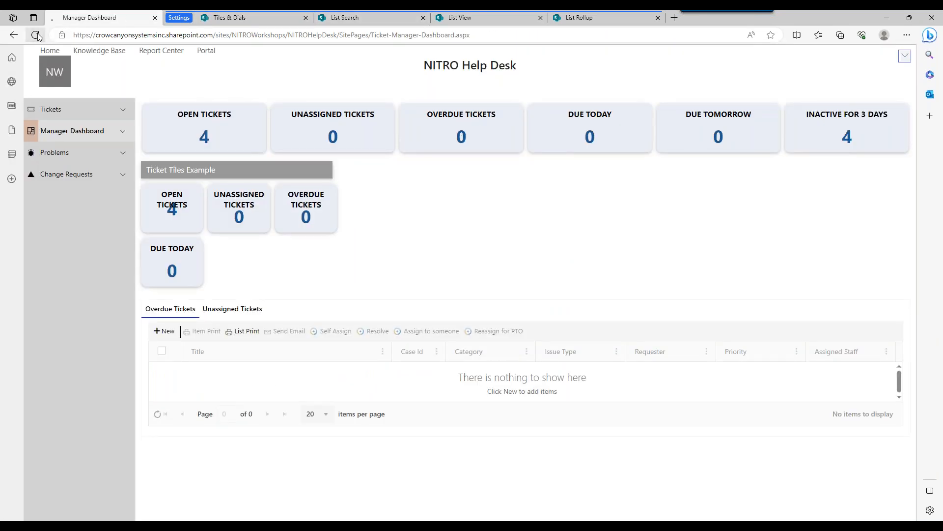
pyautogui.click(35, 35)
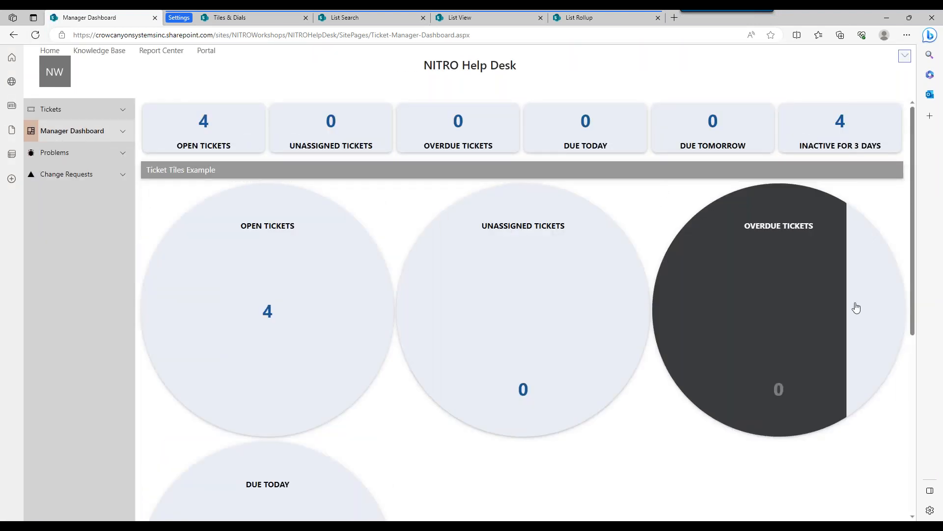
pyautogui.moveTo(915, 220)
pyautogui.mouseDown()
pyautogui.moveTo(920, 291)
pyautogui.moveTo(905, 204)
pyautogui.mouseUp()
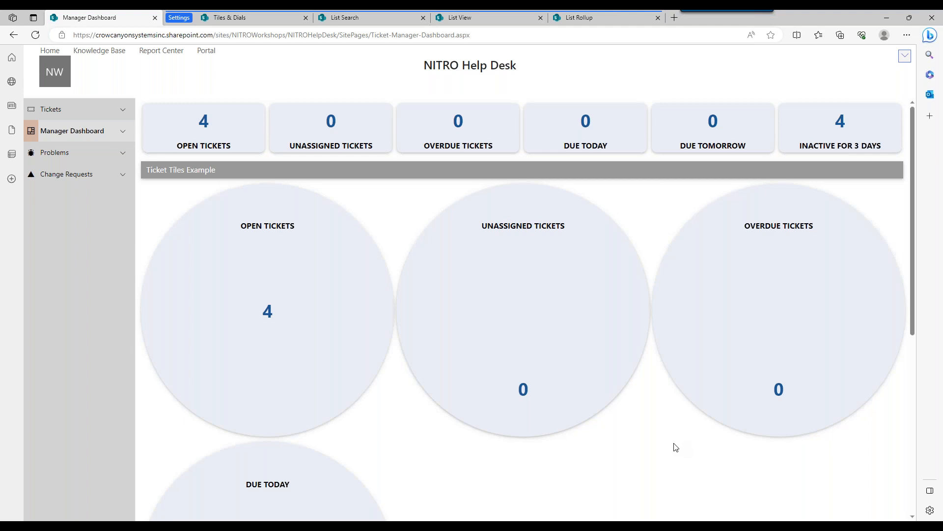
# Set the Ticket Tiles Example group's Panel Max Width to 400 px, save, and reload the Manager Dashboard with the circular tiles.
pyautogui.click(265, 19)
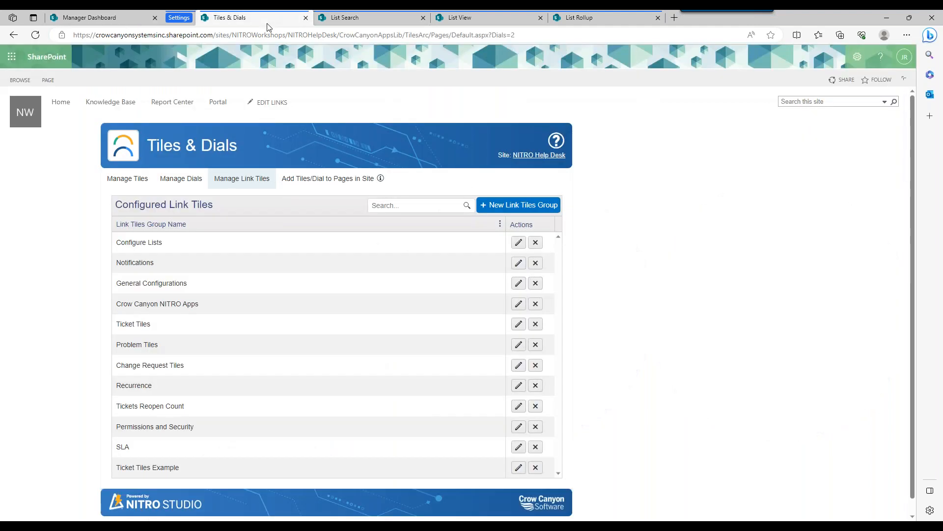
pyautogui.click(519, 467)
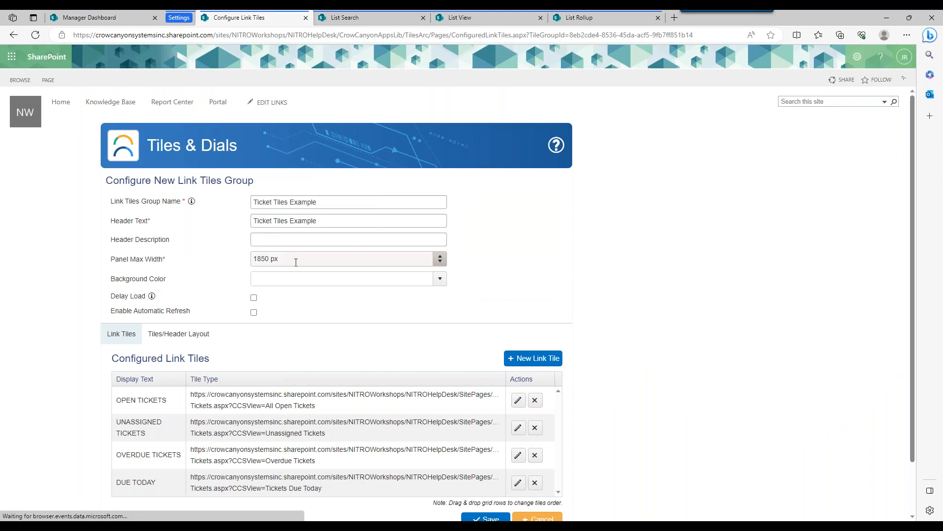
pyautogui.moveTo(296, 262); pyautogui.dragTo(250, 258)
pyautogui.write('400')
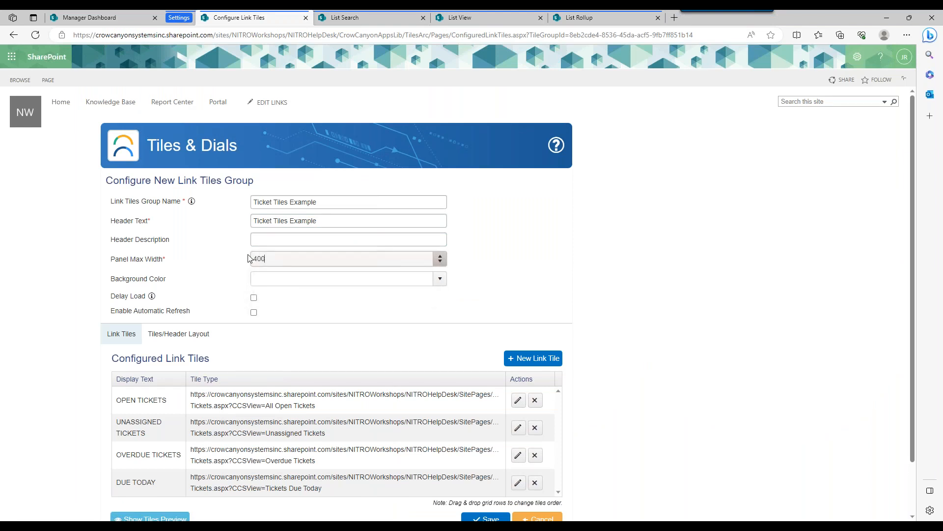
pyautogui.click(548, 267)
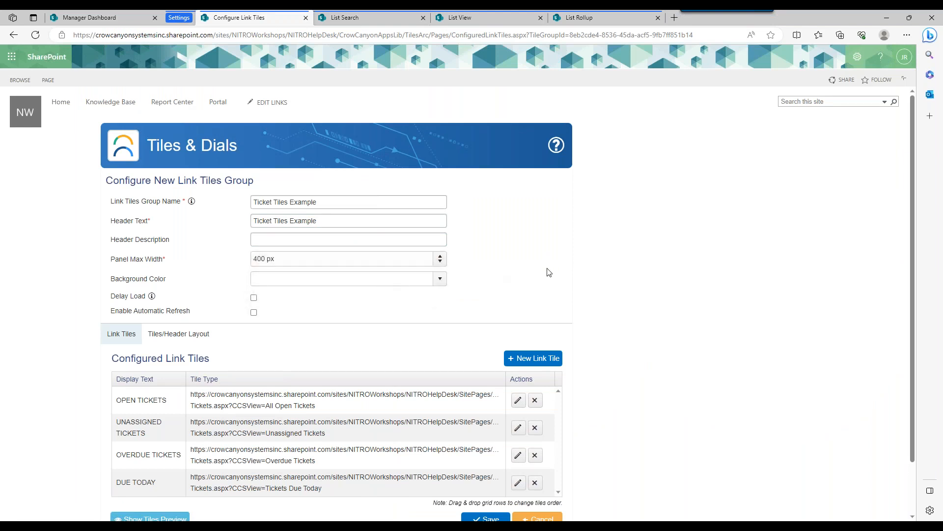
pyautogui.click(496, 517)
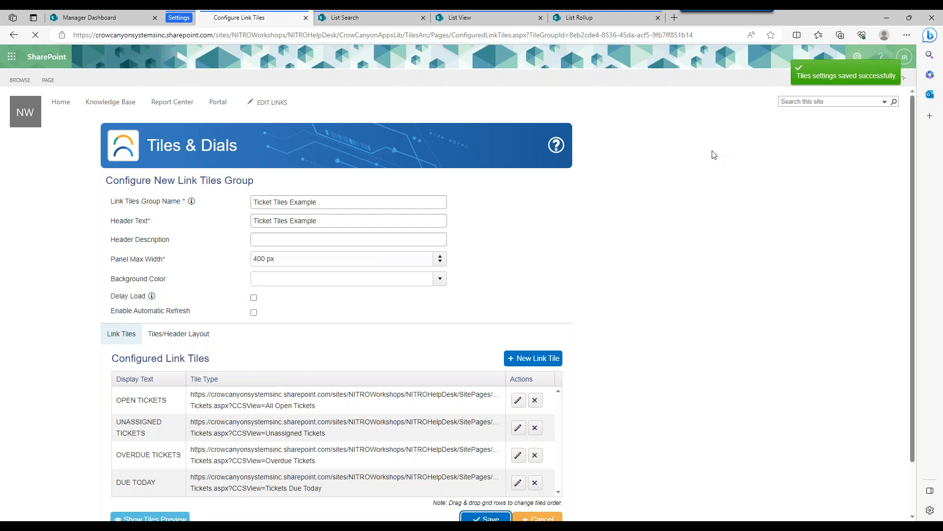
pyautogui.click(102, 19)
pyautogui.click(35, 35)
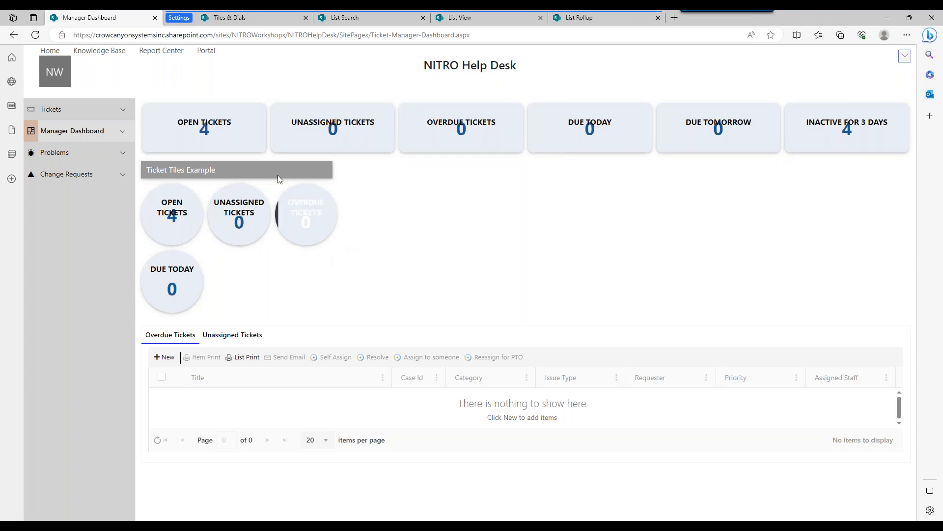
# Set the Ticket Tiles Example group's No. of Columns to 4 in the tiles layout, save it, and reload the Manager Dashboard.
pyautogui.click(276, 17)
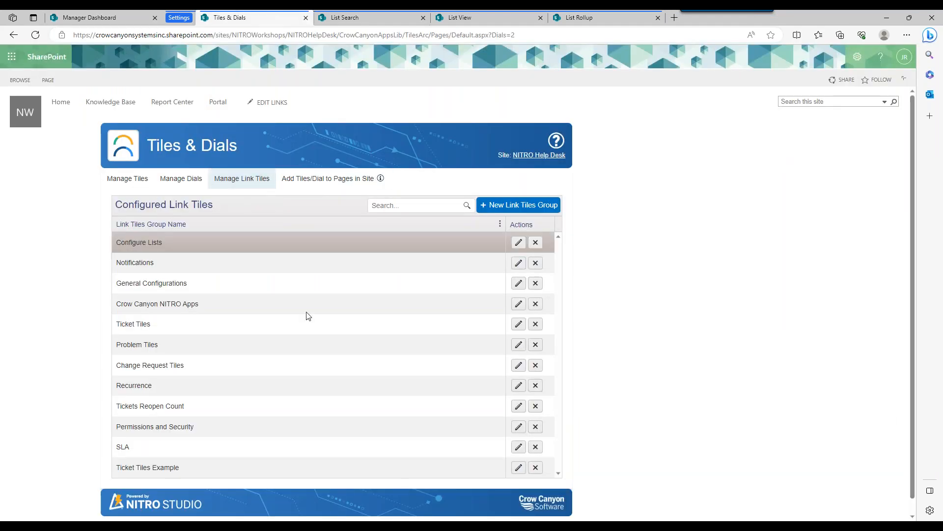
pyautogui.click(520, 468)
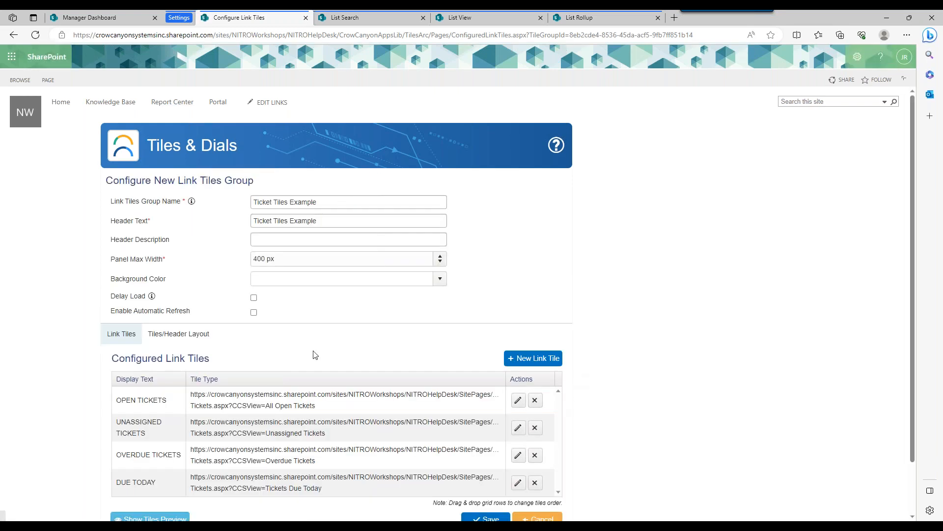
pyautogui.click(195, 337)
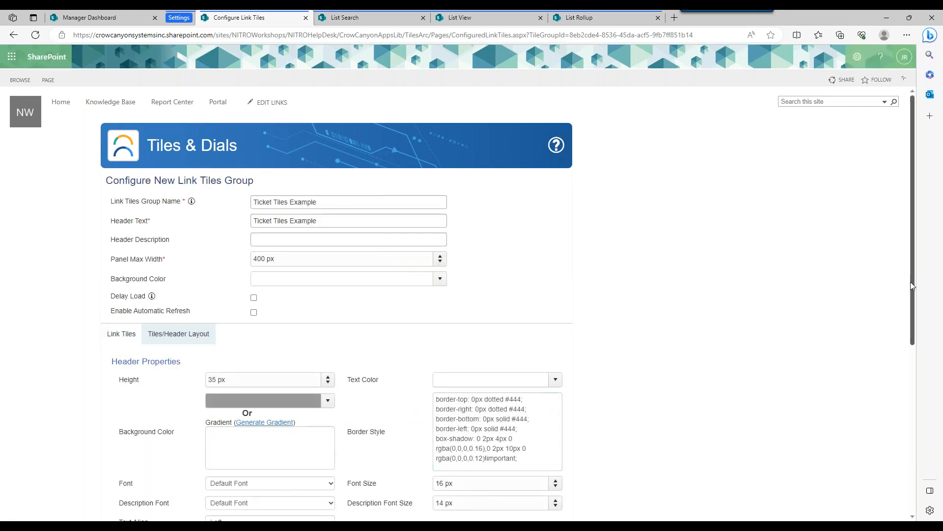
pyautogui.moveTo(910, 281); pyautogui.dragTo(915, 359)
pyautogui.scroll(-1, 915, 360)
pyautogui.moveTo(447, 450); pyautogui.dragTo(432, 450)
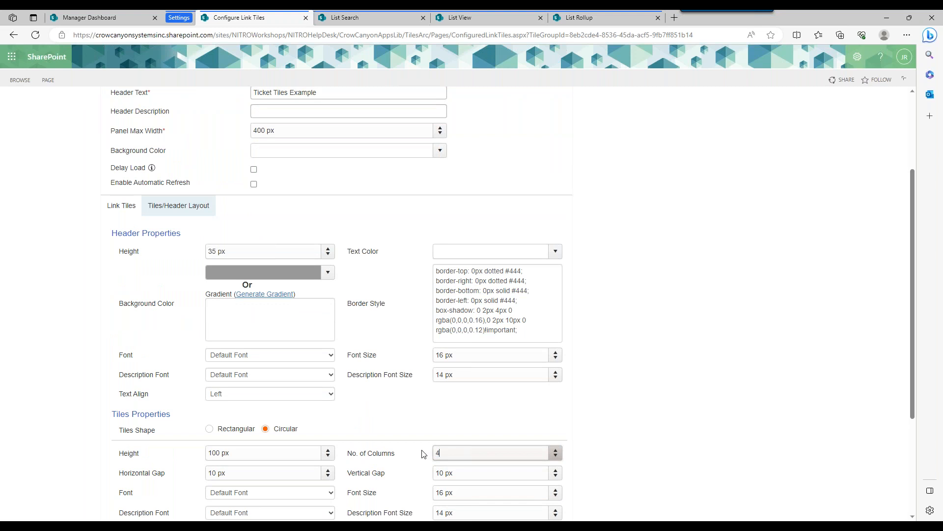
pyautogui.scroll(-3, 914, 371)
pyautogui.click(492, 466)
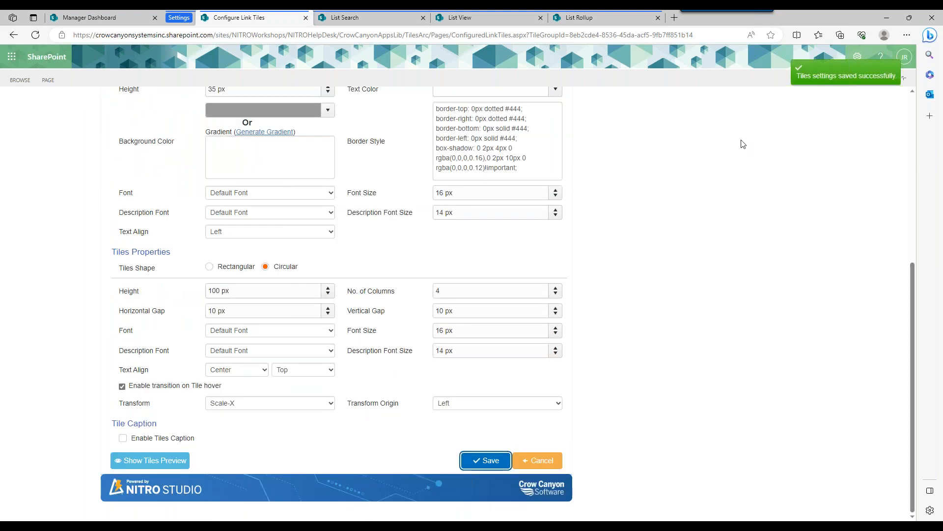
pyautogui.click(82, 17)
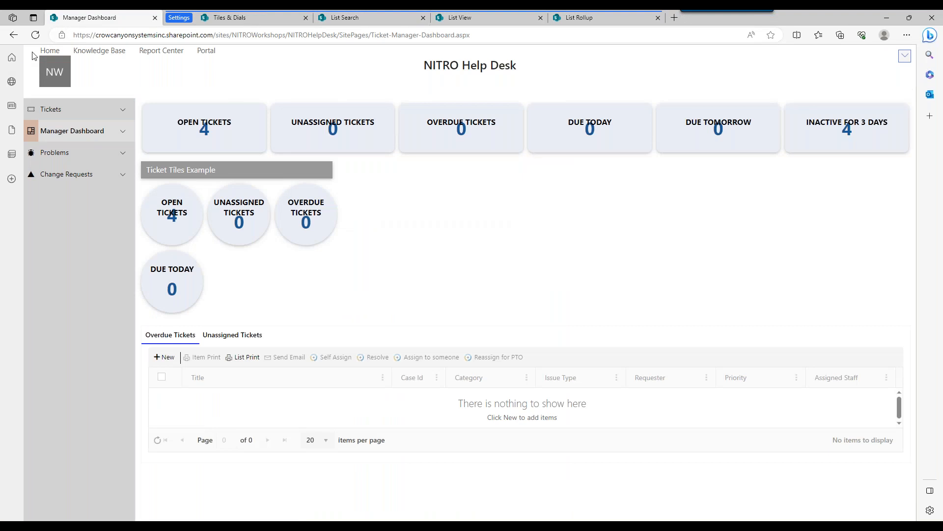
pyautogui.click(35, 35)
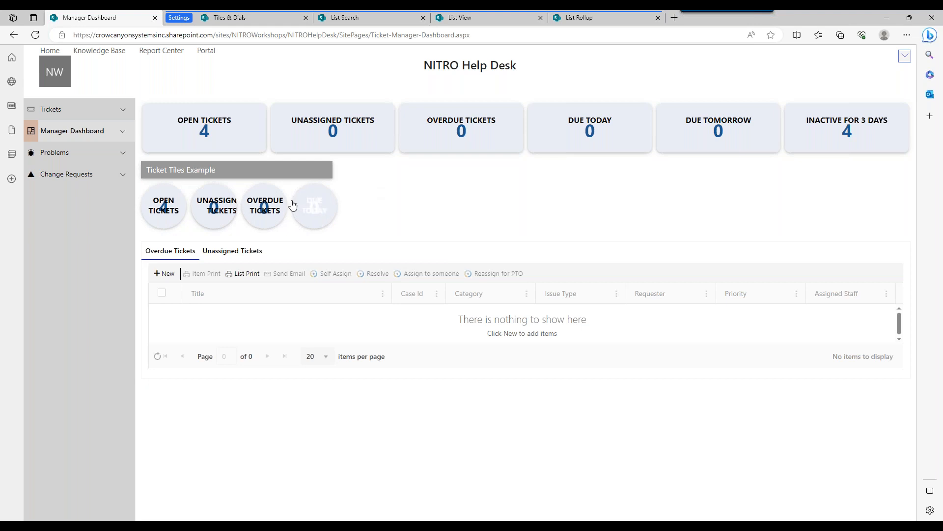
# Open the OPEN TICKETS link tile of the Ticket Tiles Example group for editing and blank out its header text.
pyautogui.click(271, 21)
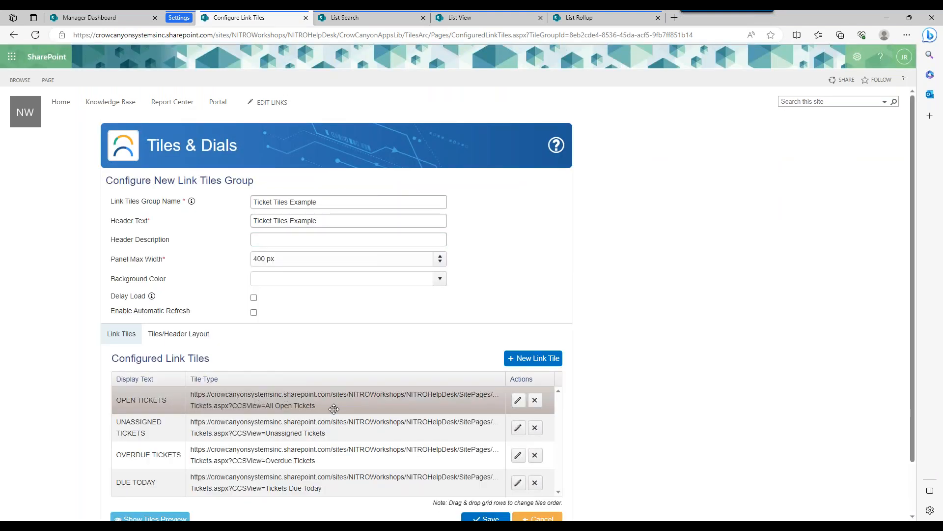
pyautogui.click(518, 400)
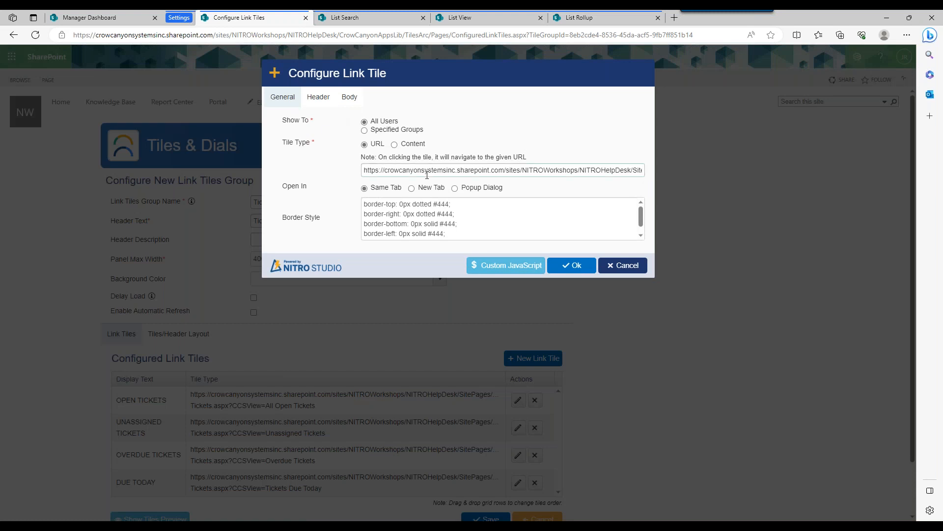
pyautogui.click(318, 98)
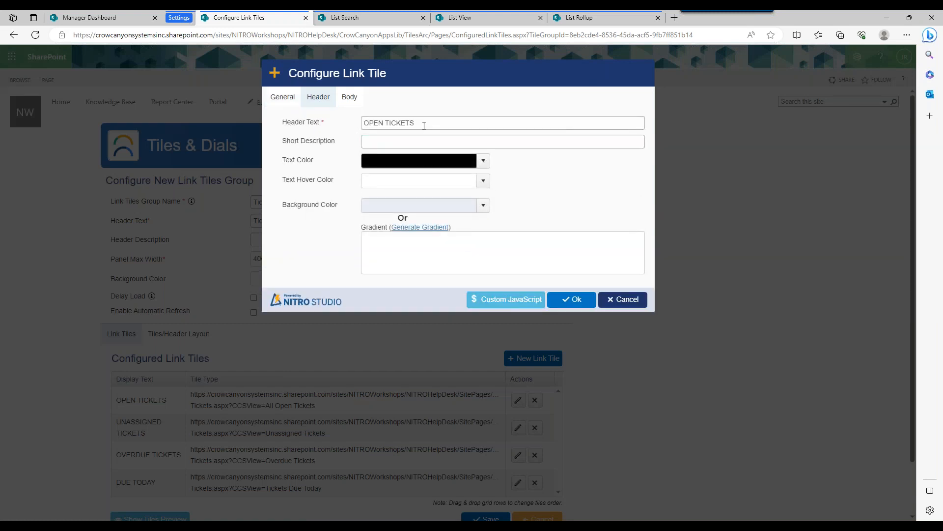
pyautogui.tripleClick(398, 128)
pyautogui.press('BackSpace')
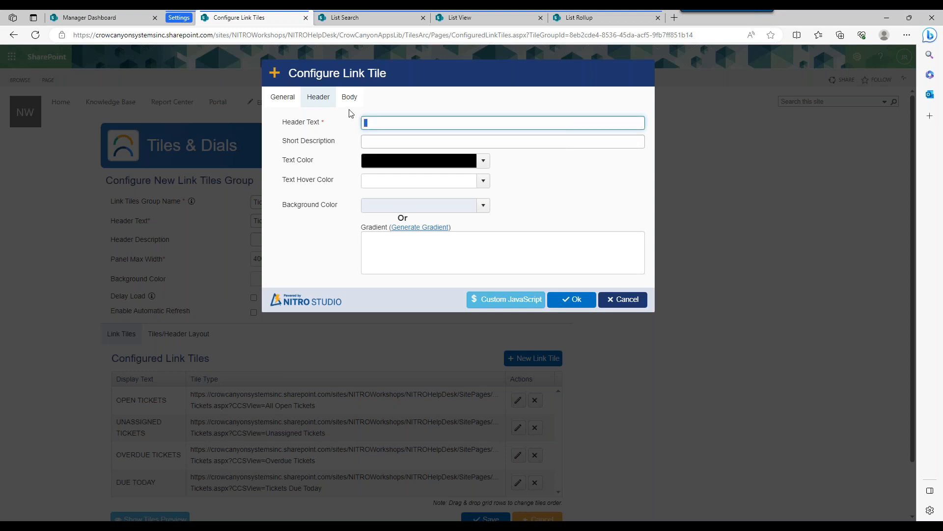
pyautogui.click(339, 126)
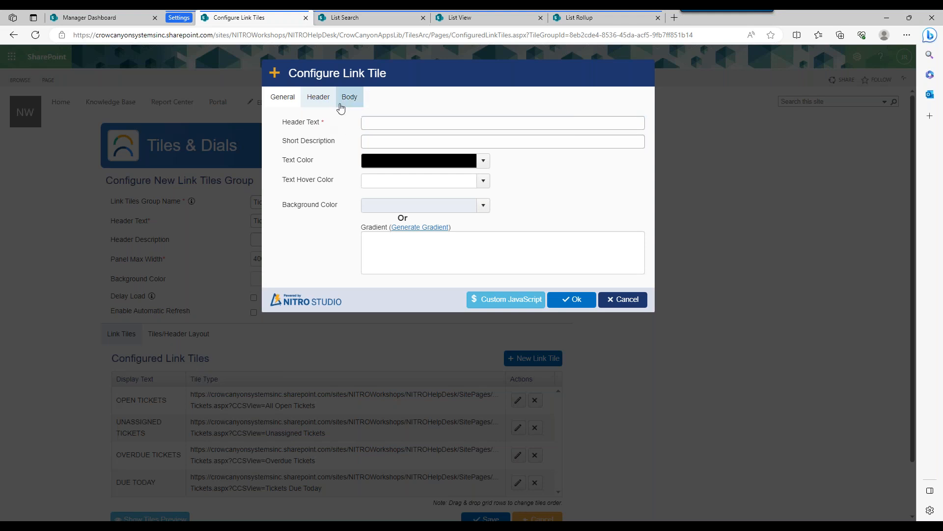
# Set the OPEN TICKETS tile's body display type to Icon and choose the flag icon fa-flag fa-fw.
pyautogui.click(349, 98)
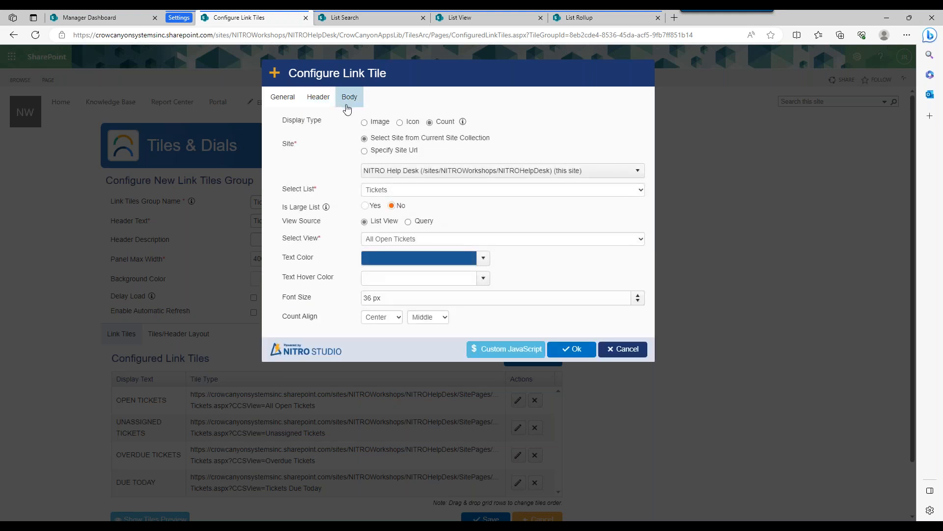
pyautogui.click(401, 123)
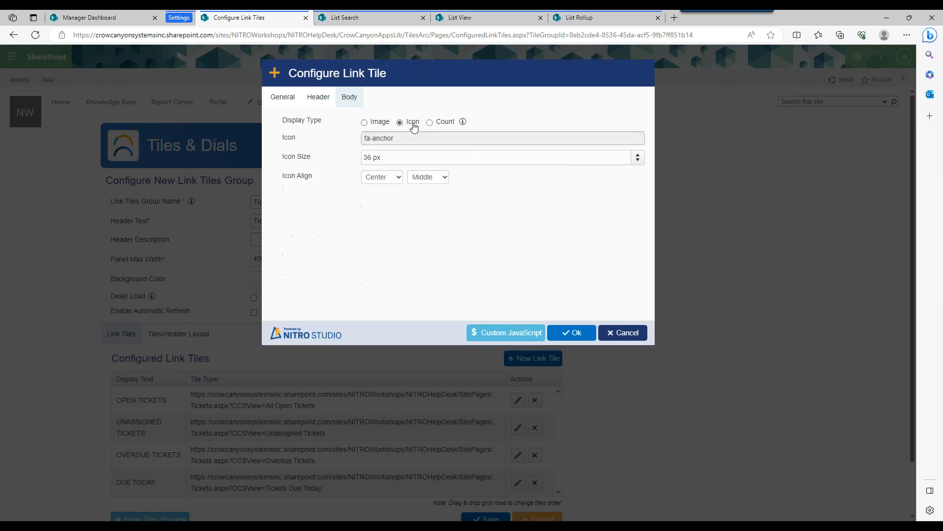
pyautogui.click(408, 139)
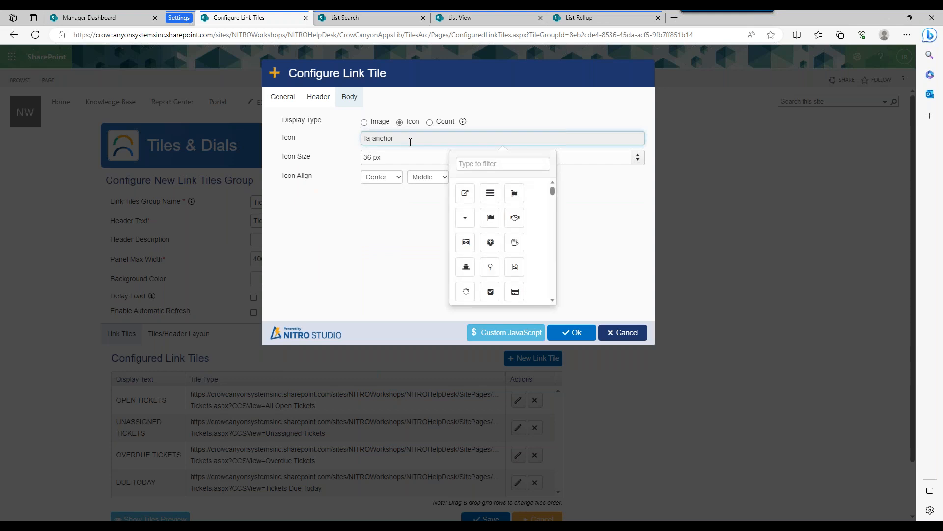
pyautogui.moveTo(554, 192); pyautogui.dragTo(554, 195)
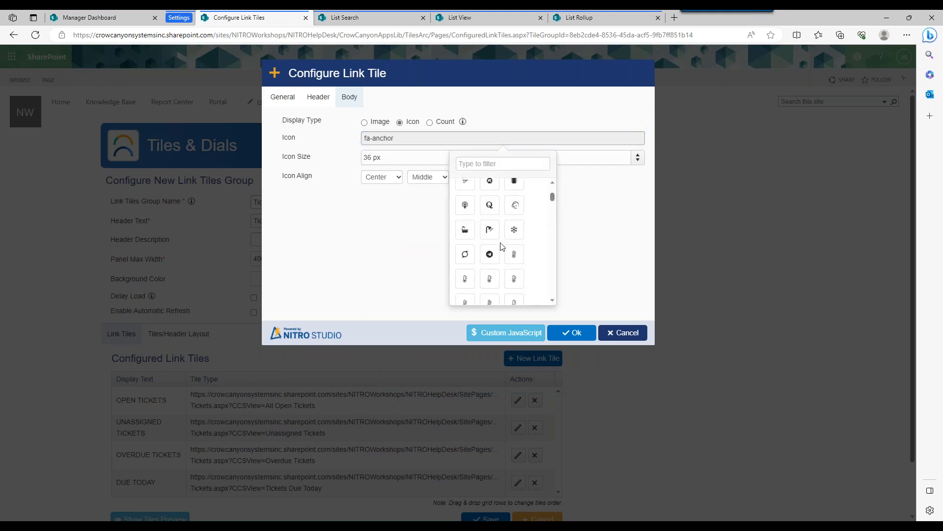
pyautogui.moveTo(554, 198); pyautogui.dragTo(551, 185)
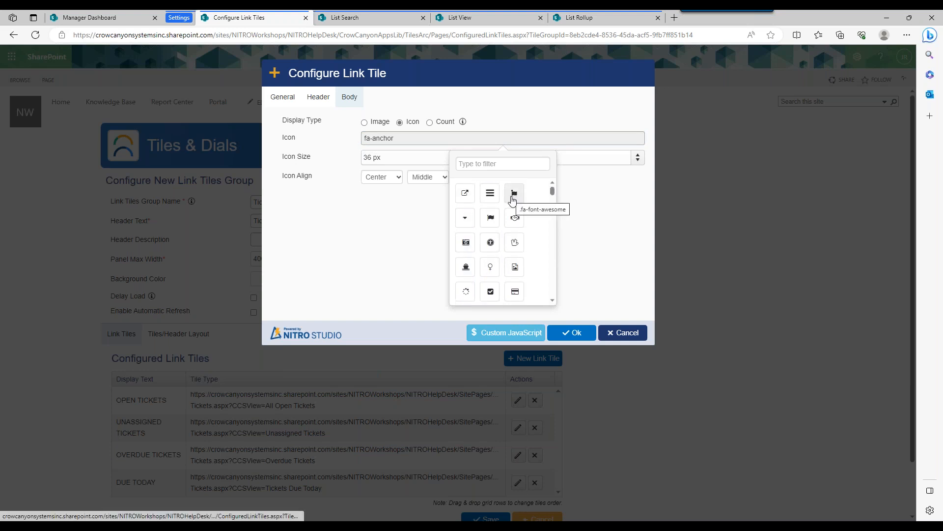
pyautogui.click(491, 220)
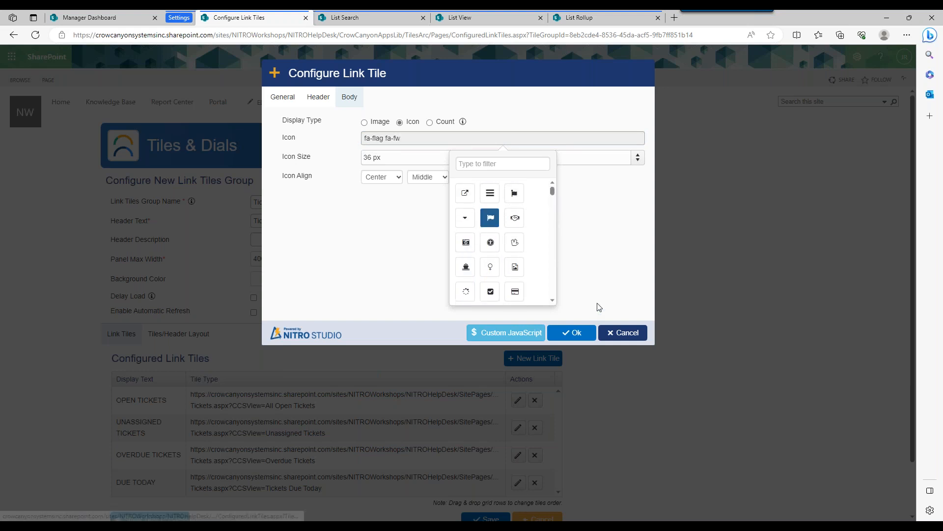
# Edit the flag icon's size, apply and save the tile changes, and reload the Manager Dashboard to check the tile.
pyautogui.click(382, 157)
pyautogui.press('BackSpace')
pyautogui.press('BackSpace')
pyautogui.press('BackSpace')
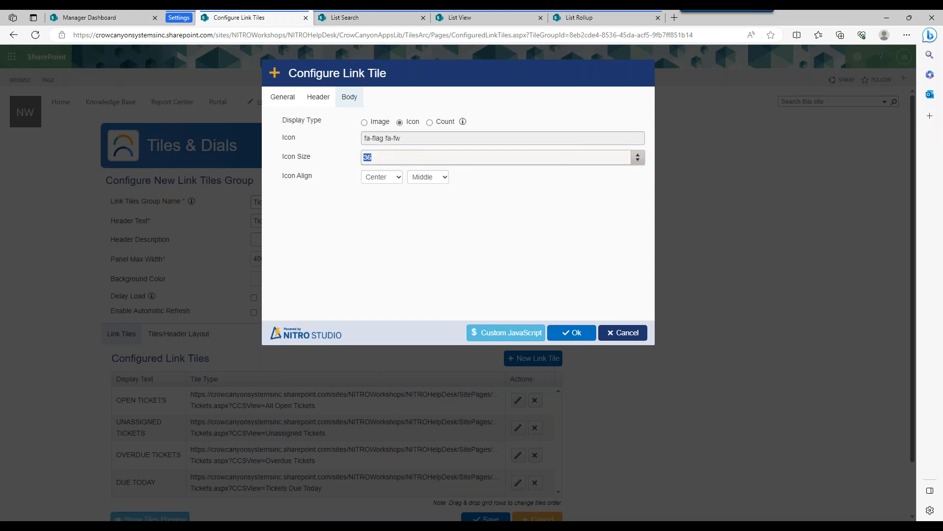
pyautogui.click(565, 339)
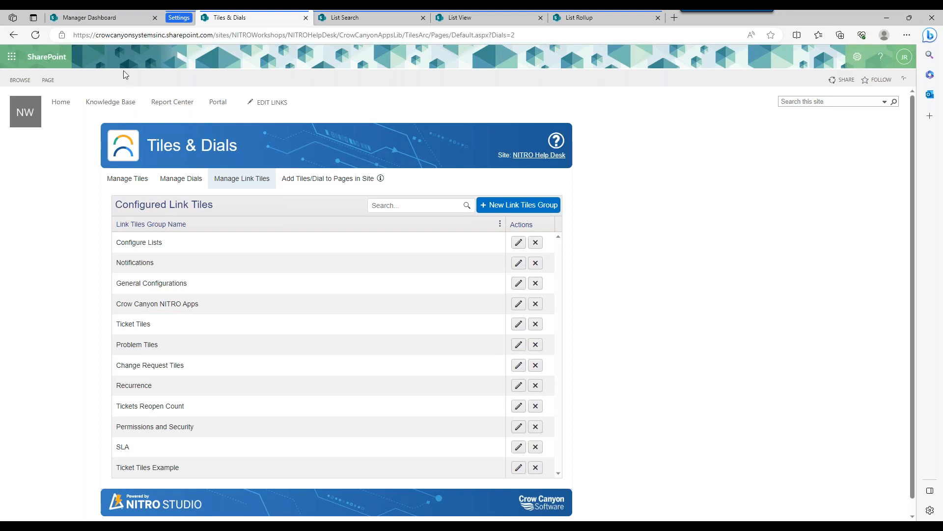
pyautogui.click(64, 16)
pyautogui.click(35, 35)
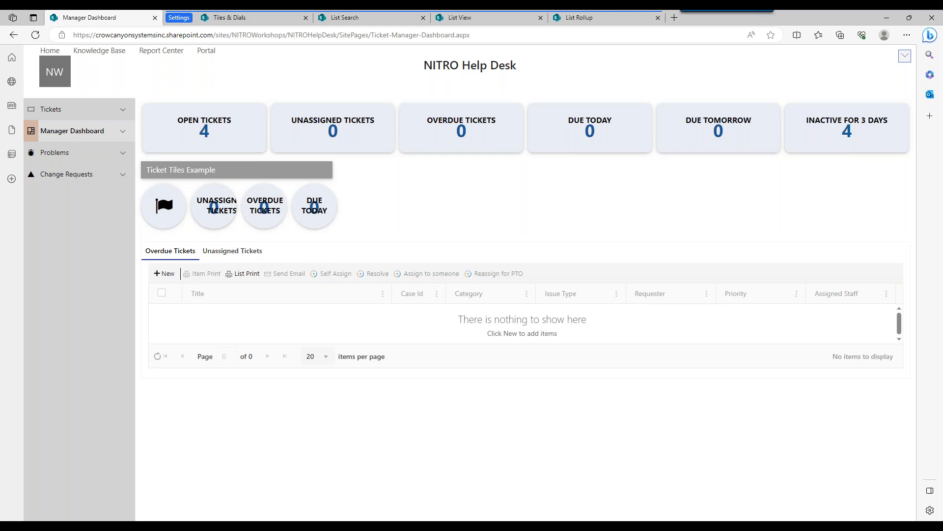
# Reopen the Ticket Tiles Example group and blank out the header text of its UNASSIGNED TICKETS tile.
pyautogui.click(238, 20)
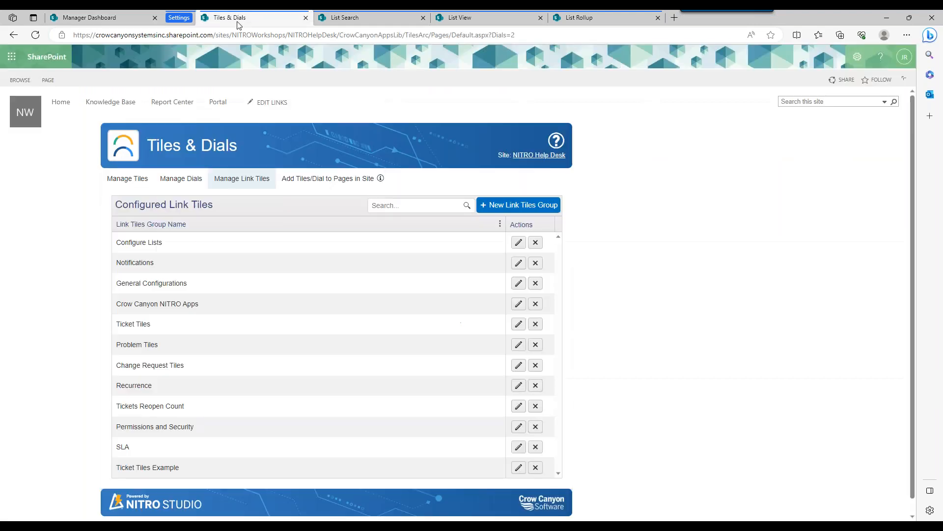
pyautogui.click(518, 467)
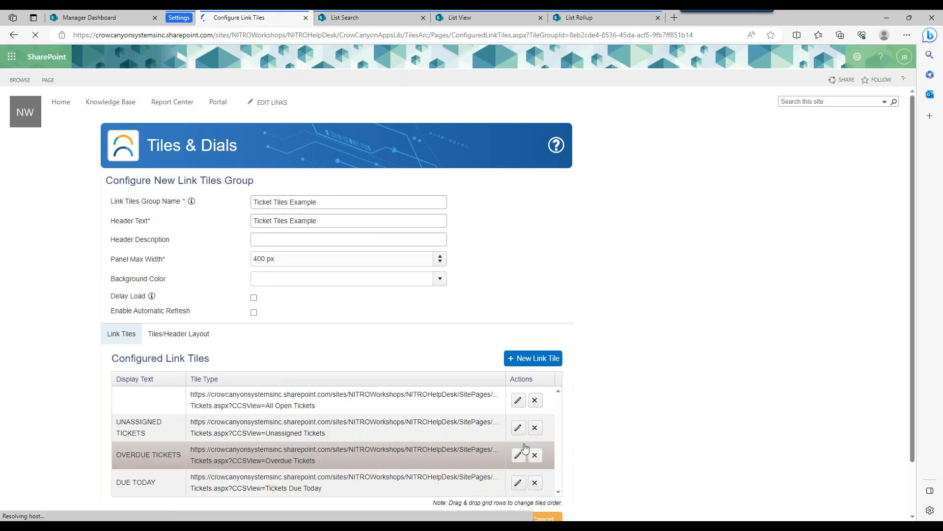
pyautogui.click(518, 428)
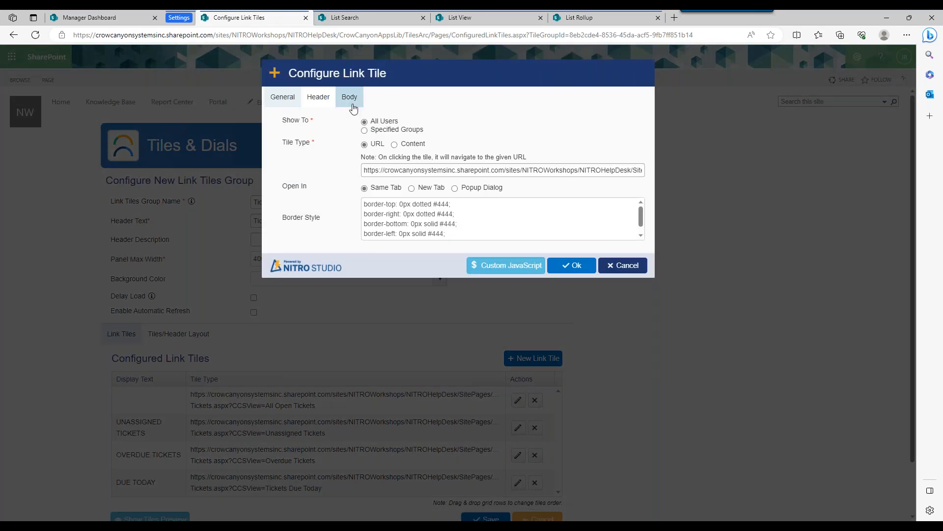
pyautogui.click(319, 97)
pyautogui.moveTo(440, 123); pyautogui.dragTo(364, 123)
pyautogui.press('BackSpace')
# Set the Unassigned Tickets tile's body display type to Icon and confirm the tile's settings.
pyautogui.click(350, 97)
pyautogui.click(400, 122)
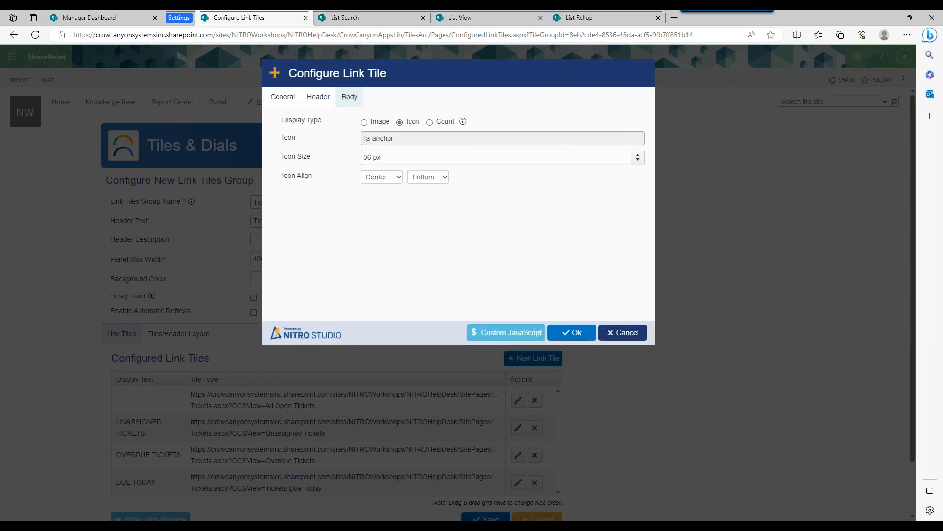
pyautogui.click(425, 143)
pyautogui.click(381, 253)
pyautogui.click(575, 334)
# Open the OVERDUE TICKETS link tile for editing and blank out its header text.
pyautogui.click(517, 455)
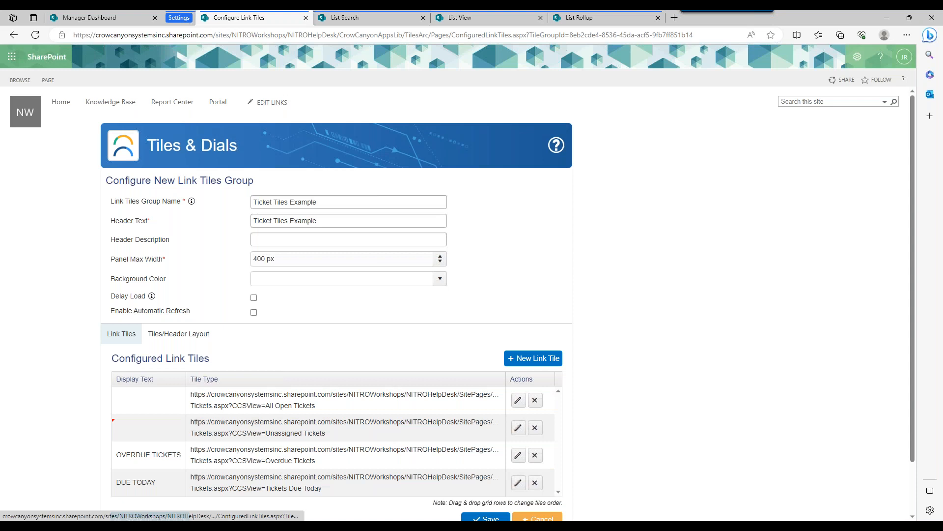
pyautogui.click(318, 97)
pyautogui.hotkey('ctrl', 'a')
pyautogui.press('BackSpace')
# Set the Overdue Tickets tile's body display type to Icon with the ship icon fa-ship fa-fw, and confirm the tile.
pyautogui.click(348, 98)
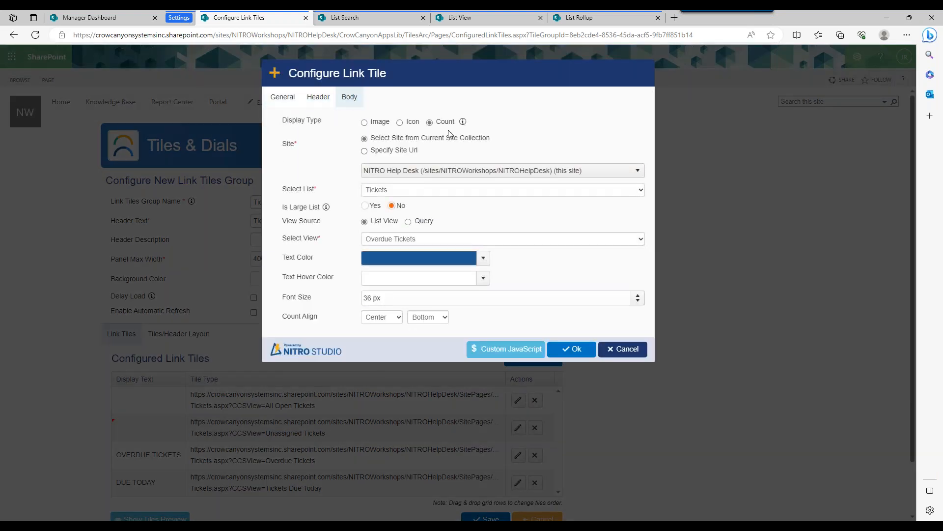
pyautogui.click(400, 122)
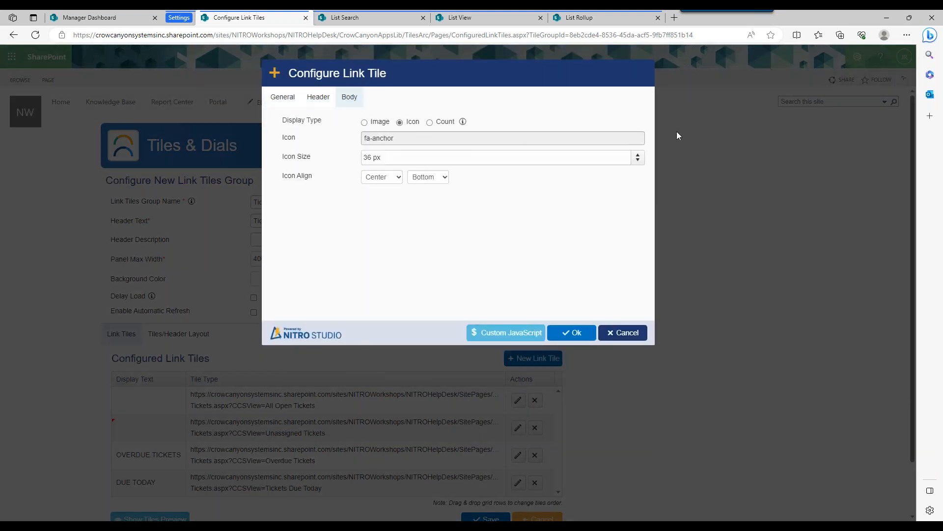
pyautogui.click(467, 138)
pyautogui.click(465, 268)
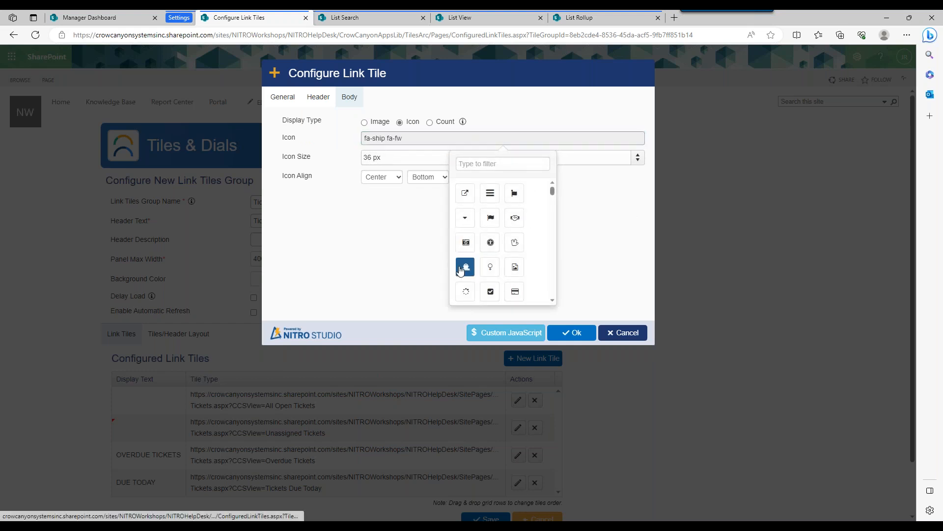
pyautogui.click(572, 333)
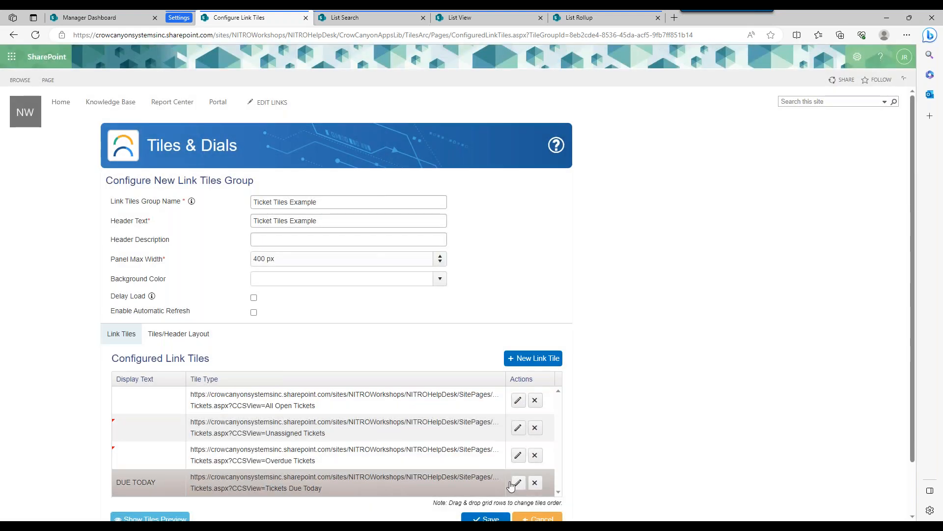
# Open the DUE TODAY link tile for editing and blank out its header text.
pyautogui.click(518, 482)
pyautogui.click(318, 97)
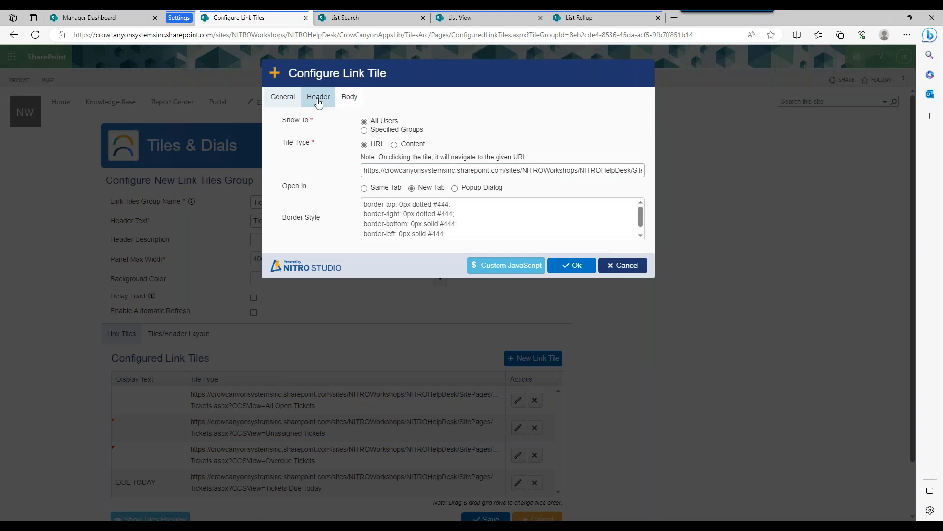
pyautogui.tripleClick(437, 123)
pyautogui.press('BackSpace')
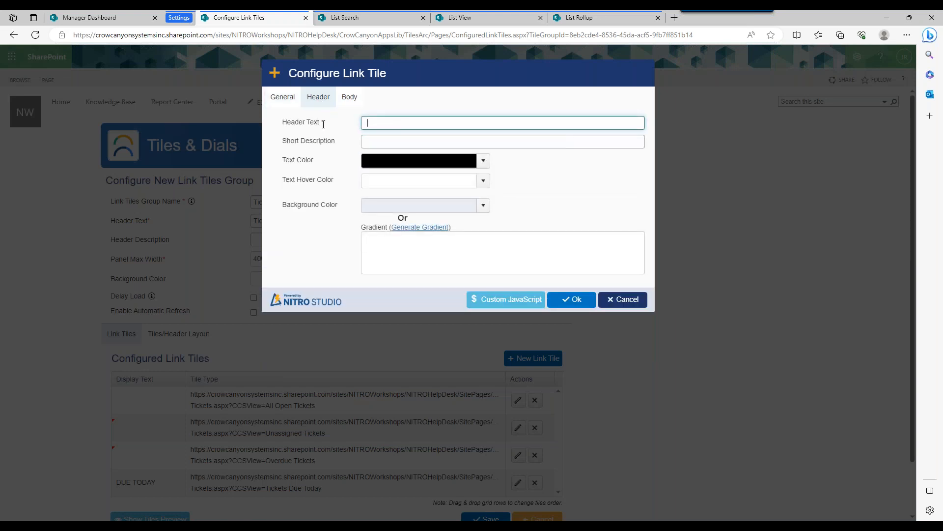
# Set the Due Today tile's body display type to Icon with the anchor icon fa-anchor, confirm the tile and save the tiles group.
pyautogui.click(349, 97)
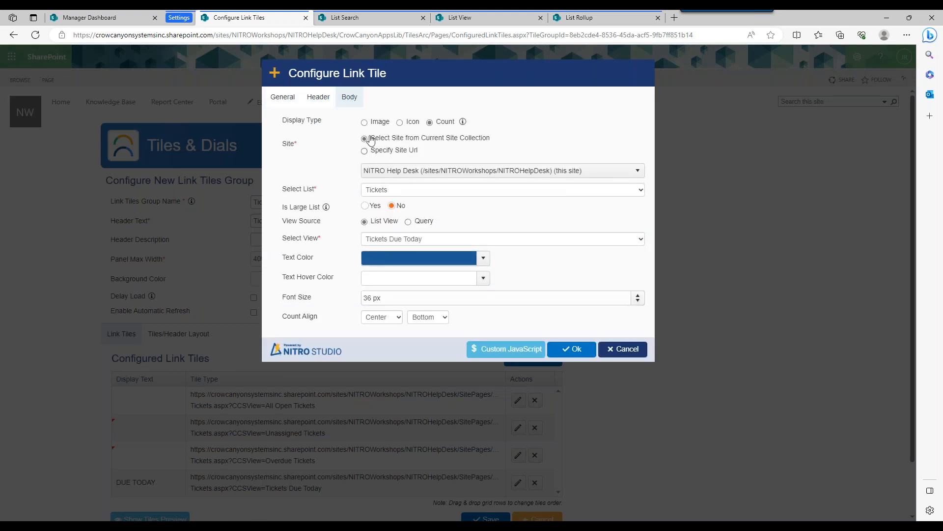
pyautogui.click(401, 123)
pyautogui.click(406, 141)
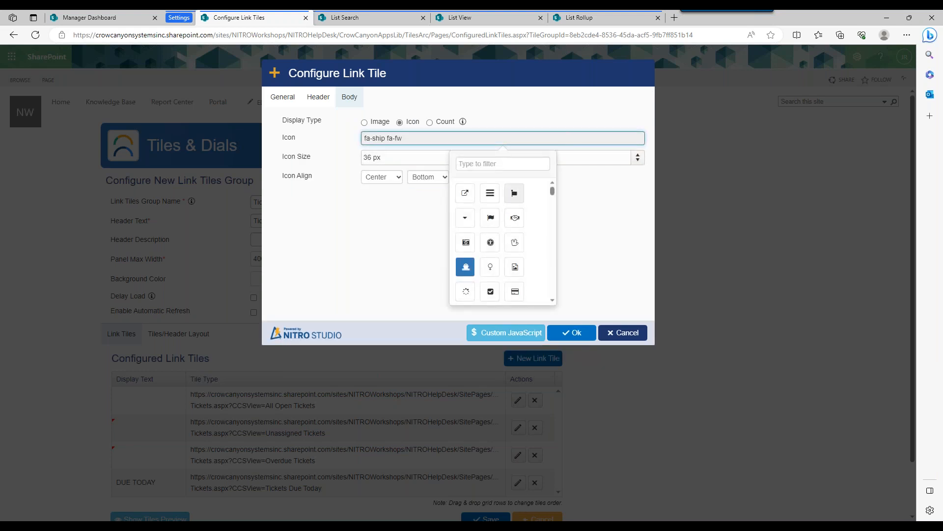
pyautogui.moveTo(553, 190); pyautogui.dragTo(555, 195)
pyautogui.moveTo(553, 195); pyautogui.dragTo(554, 199)
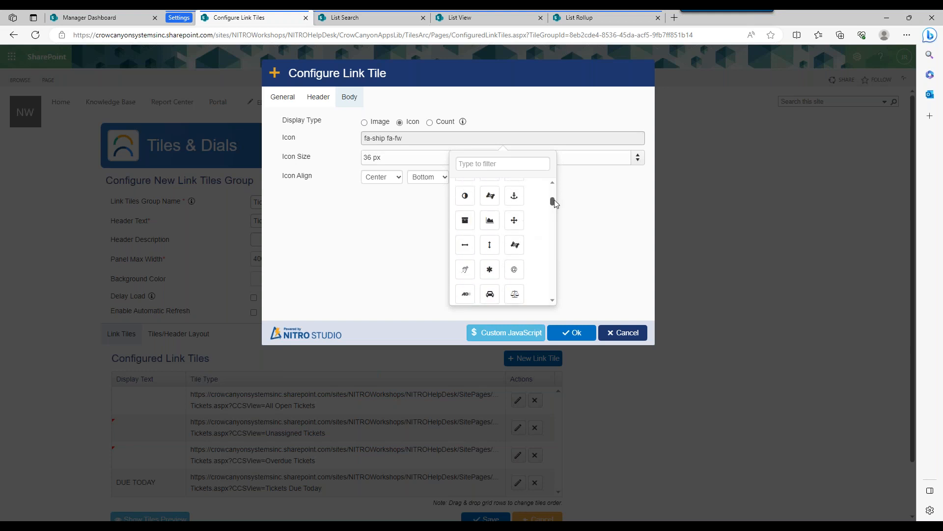
pyautogui.click(513, 195)
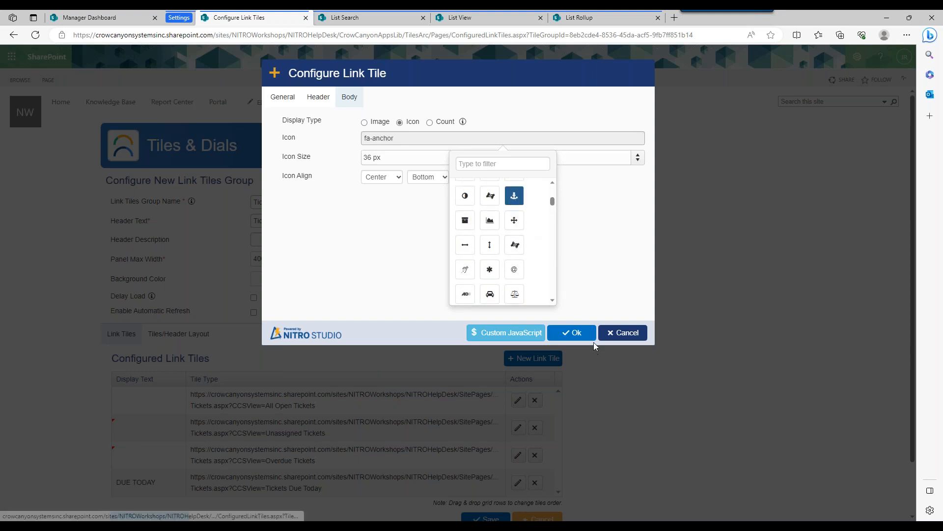
pyautogui.click(572, 332)
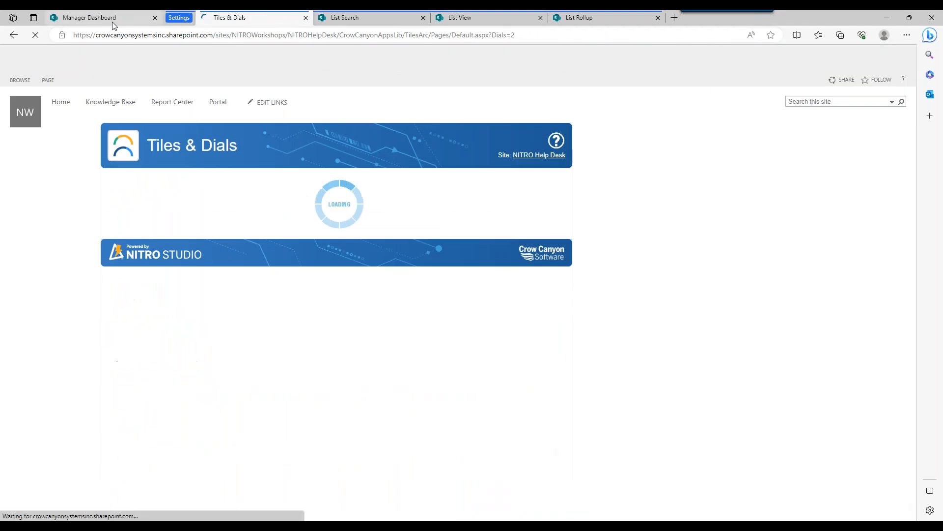
# Refresh the Manager Dashboard to check the circular icon tiles, and return to the Tiles & Dials page.
pyautogui.click(112, 19)
pyautogui.click(36, 35)
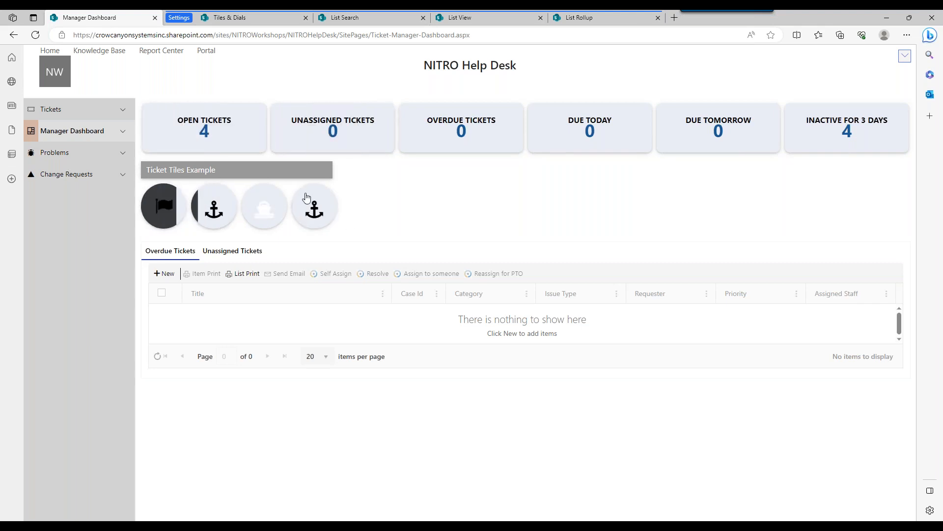
pyautogui.click(246, 19)
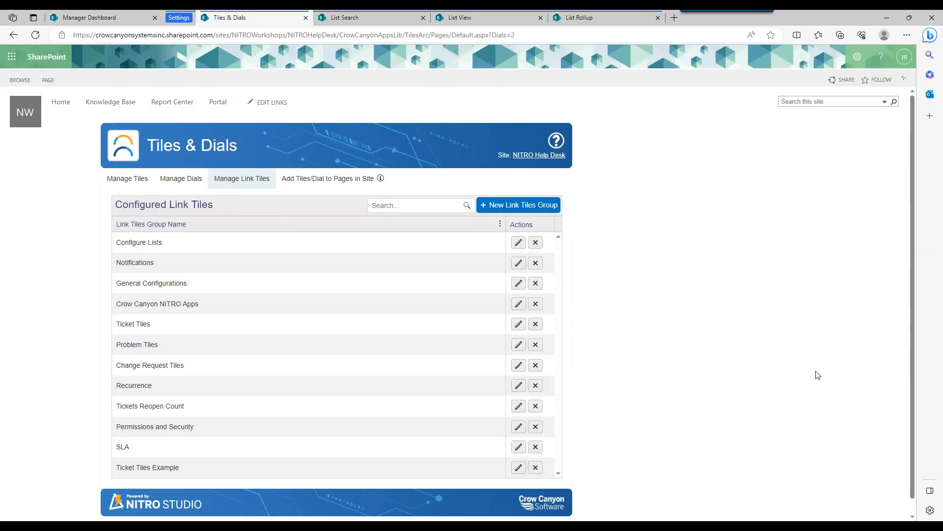
# Reopen the Ticket Tiles Example group and open its All Open Tickets link tile for editing.
pyautogui.scroll(-1, 911, 344)
pyautogui.click(519, 453)
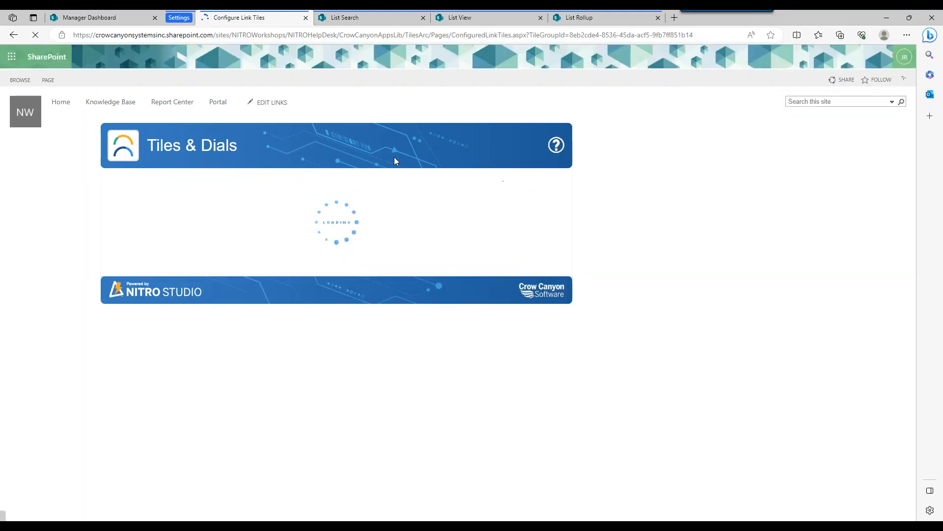
pyautogui.click(177, 343)
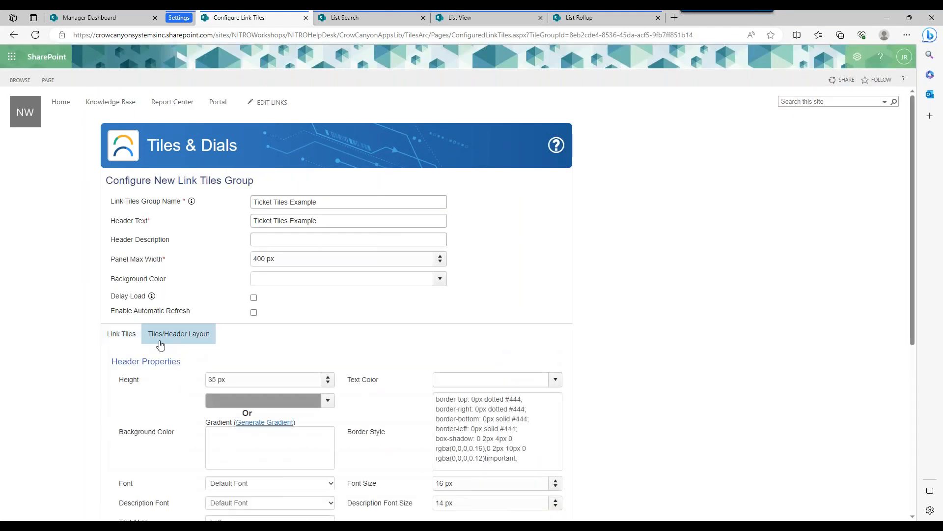
pyautogui.click(128, 338)
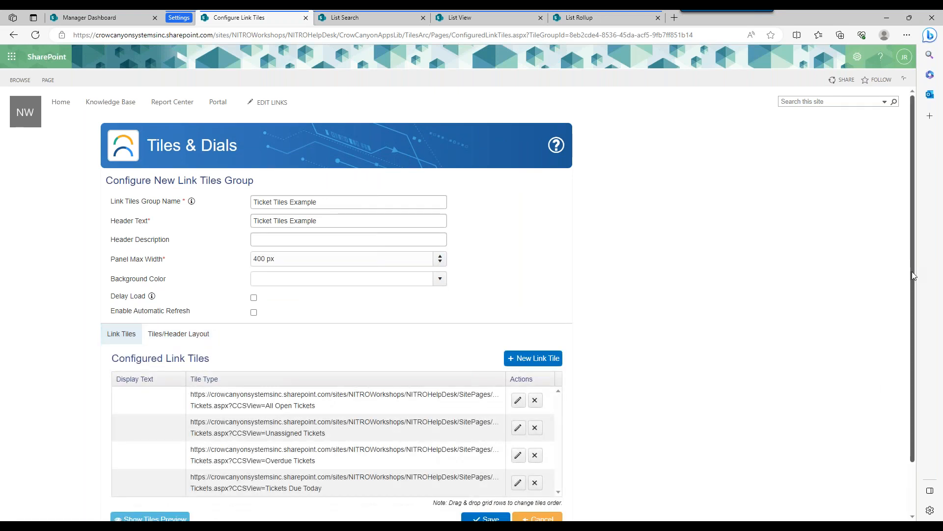
pyautogui.scroll(-2, 913, 270)
pyautogui.click(519, 340)
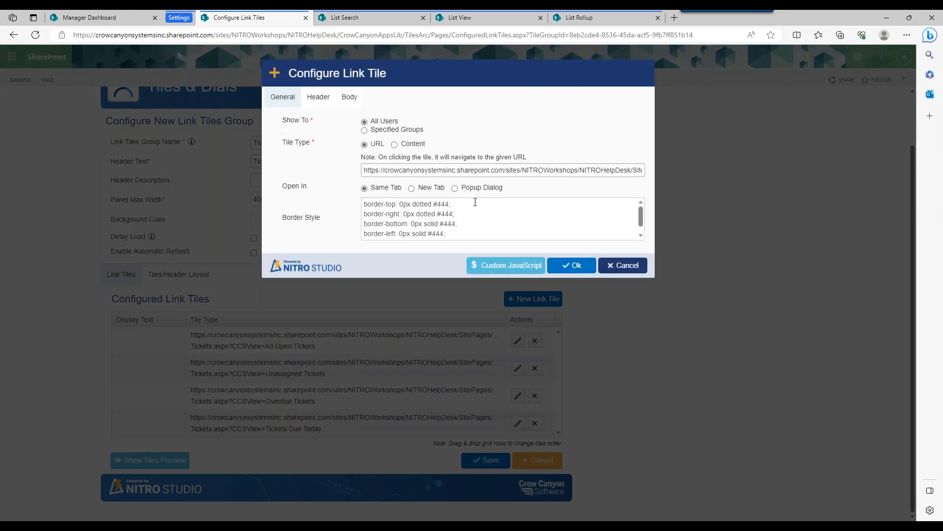
# Set the All Open Tickets tile's header background color to green, about rgba(116, 254, 187, 1), and confirm the tile.
pyautogui.click(326, 100)
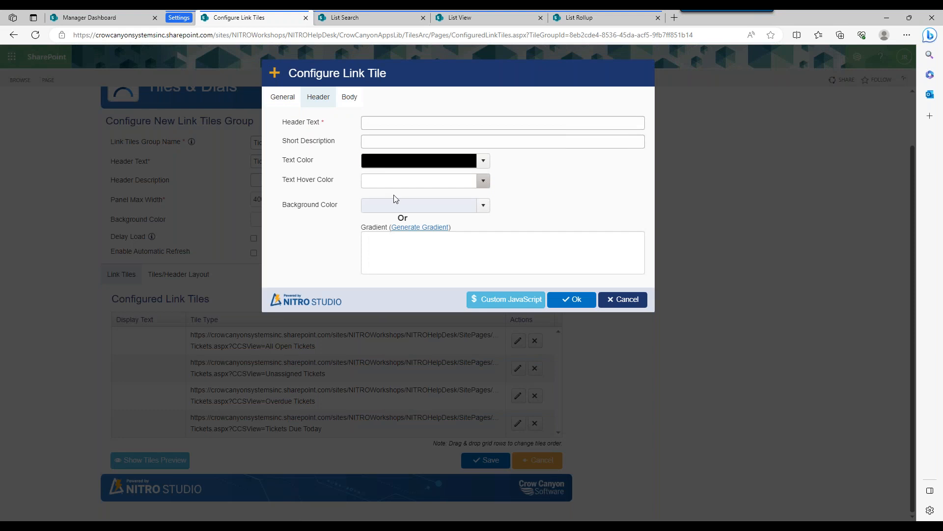
pyautogui.click(484, 206)
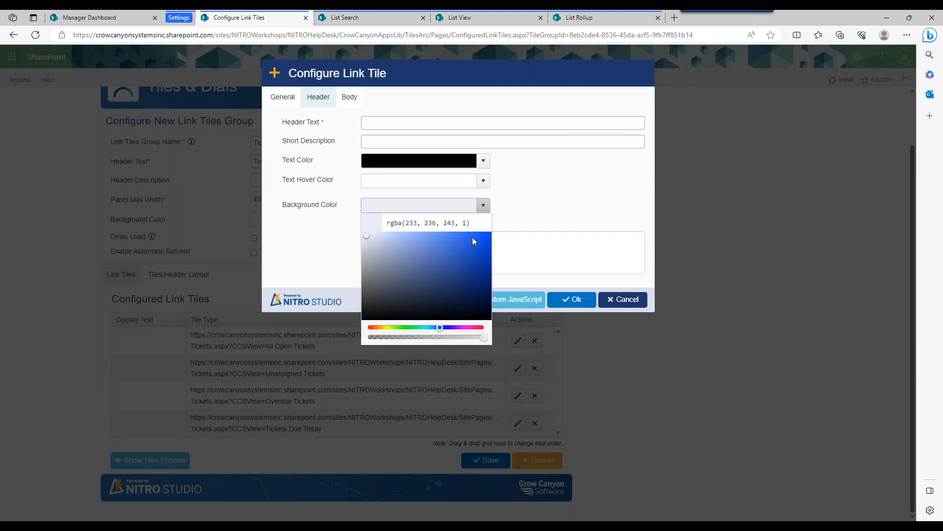
pyautogui.click(408, 328)
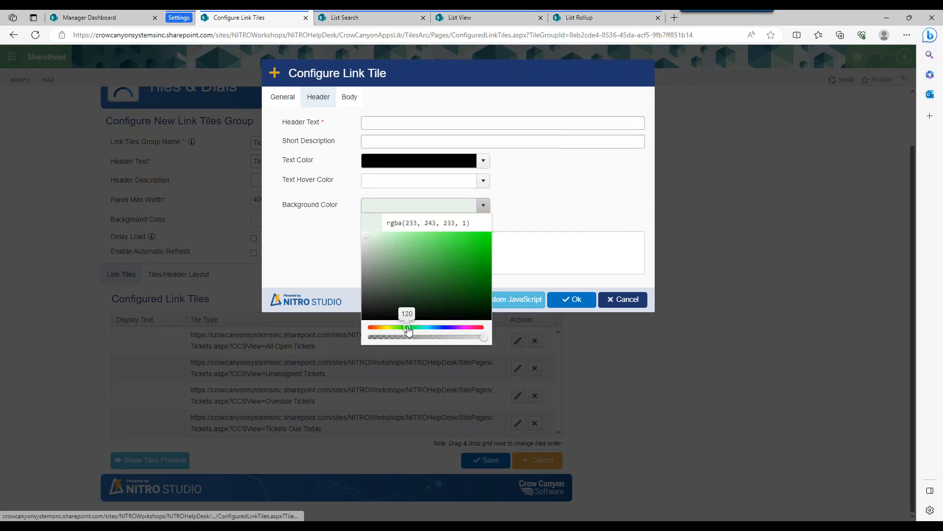
pyautogui.click(417, 236)
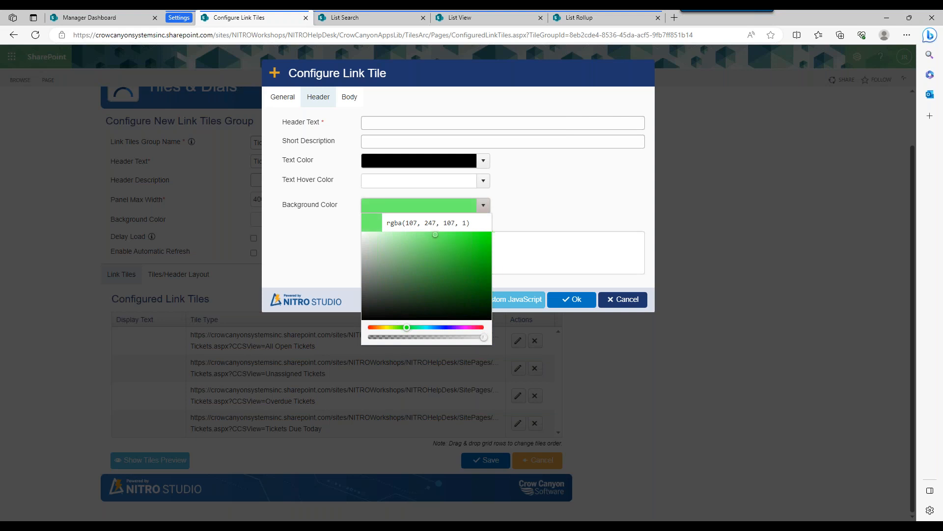
pyautogui.moveTo(411, 330); pyautogui.dragTo(418, 332)
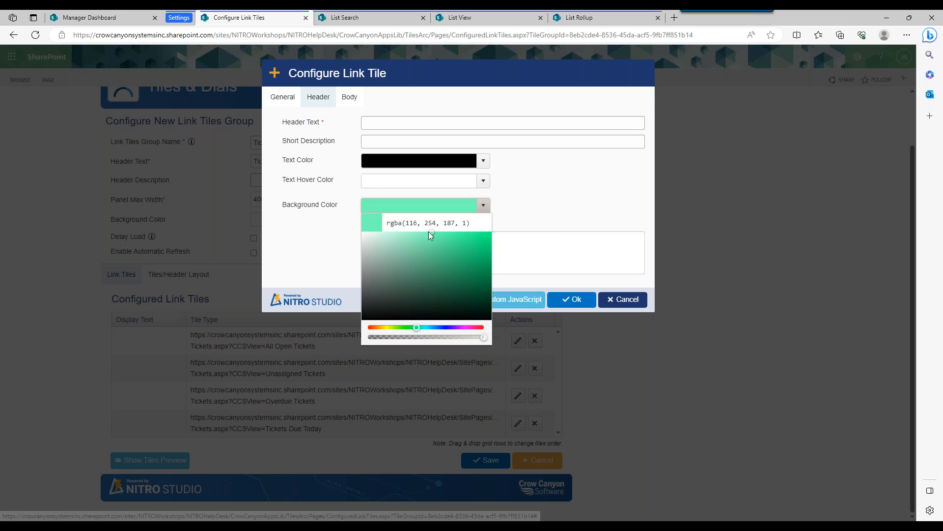
pyautogui.click(574, 196)
pyautogui.click(576, 301)
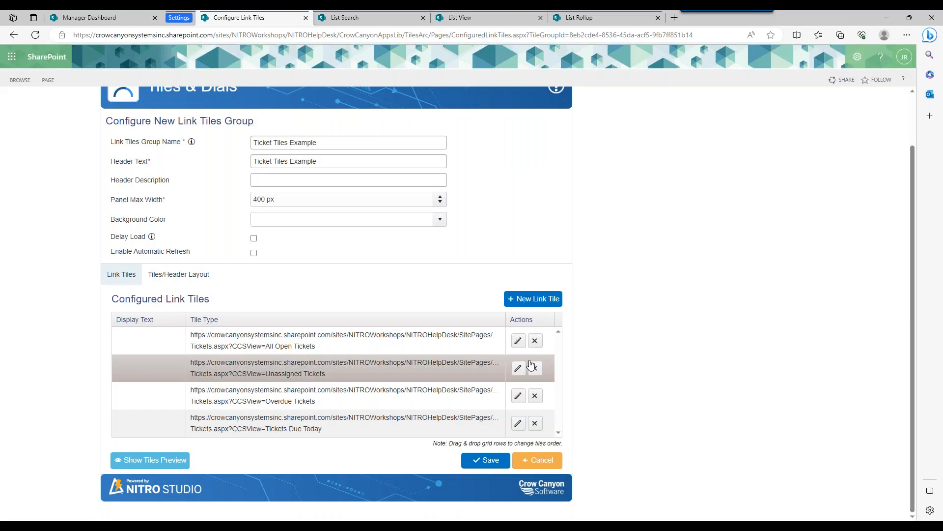
# Set the Unassigned Tickets tile's header background color to a medium blue and confirm the tile.
pyautogui.click(519, 368)
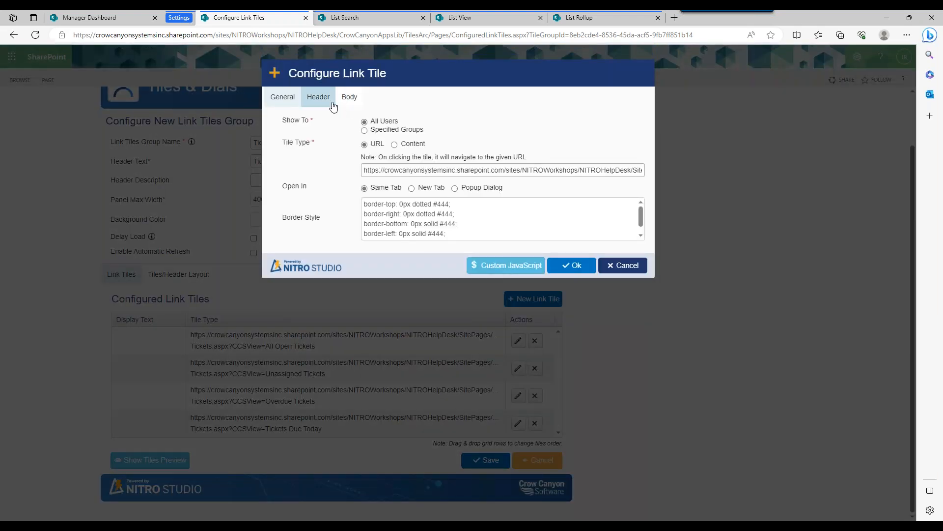
pyautogui.click(333, 103)
pyautogui.click(476, 203)
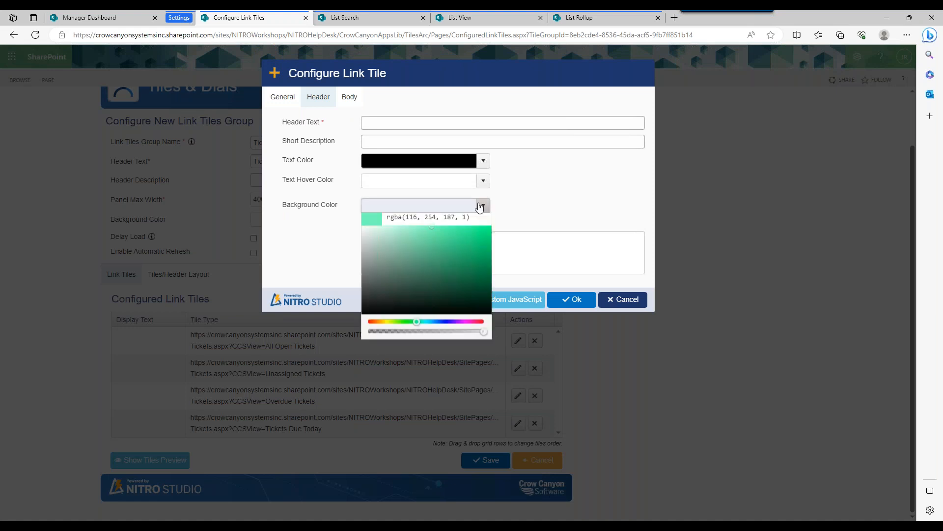
pyautogui.moveTo(369, 239); pyautogui.dragTo(441, 234)
pyautogui.click(604, 185)
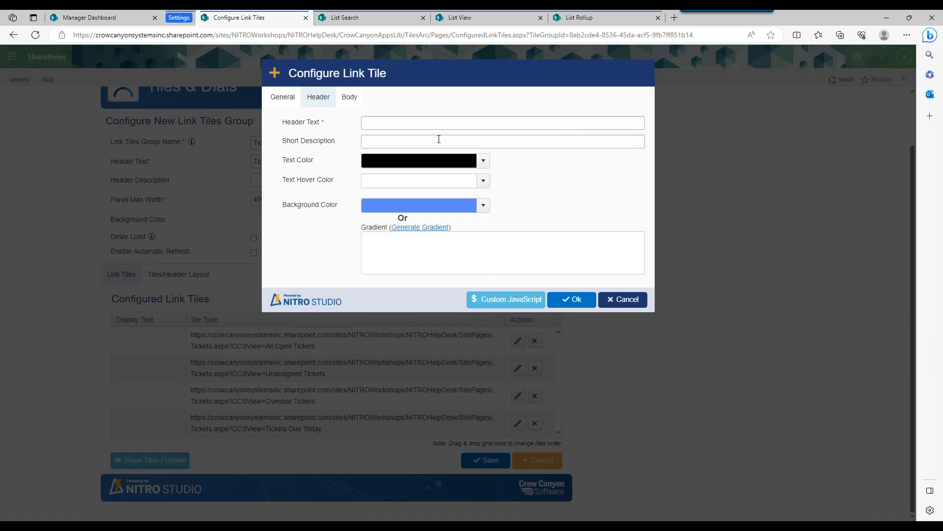
pyautogui.click(576, 301)
# Set the Overdue Tickets tile's header background color to orange-red, about rgba(248, 93, 79, 1), and confirm the tile.
pyautogui.click(518, 396)
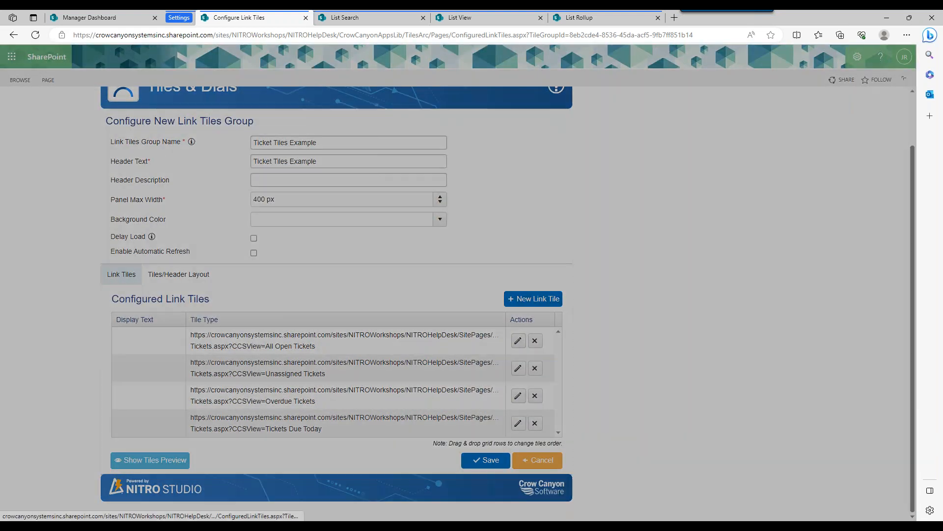
pyautogui.click(318, 97)
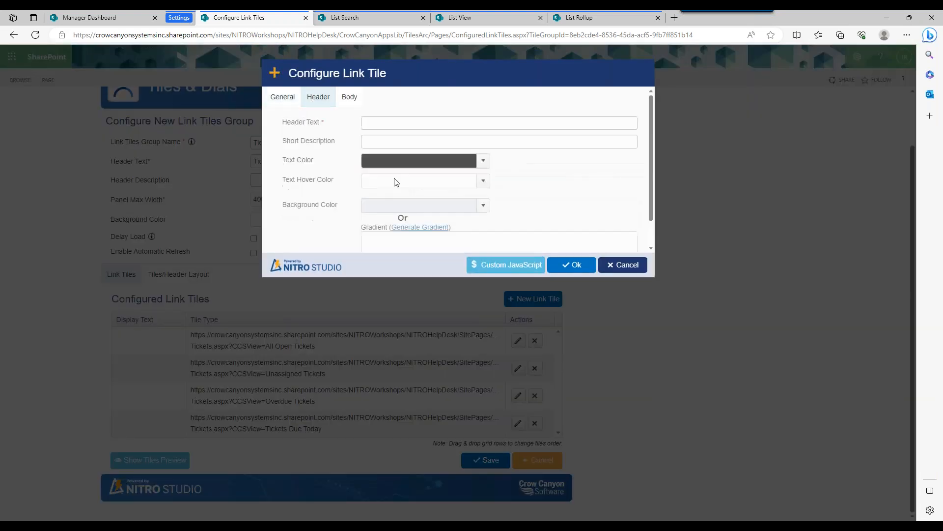
pyautogui.click(483, 205)
pyautogui.moveTo(439, 327); pyautogui.dragTo(369, 330)
pyautogui.moveTo(440, 237); pyautogui.dragTo(450, 233)
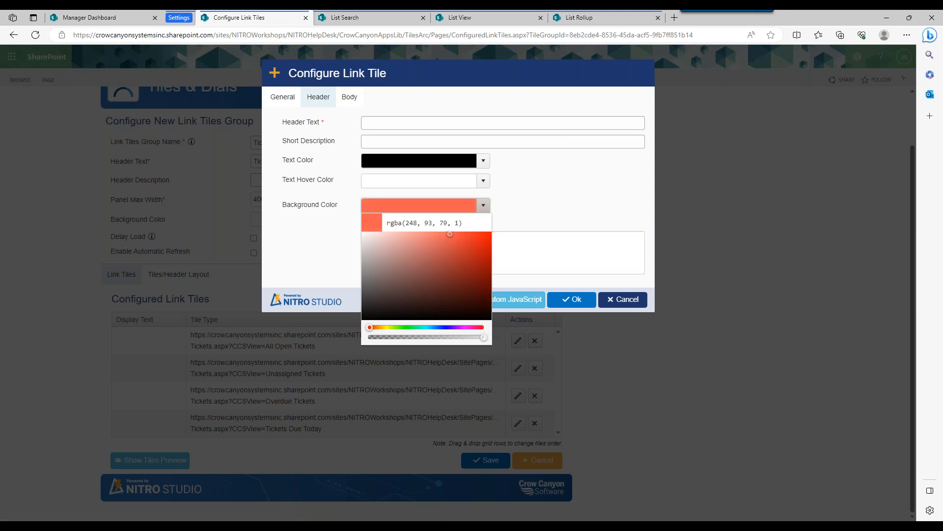
pyautogui.click(572, 299)
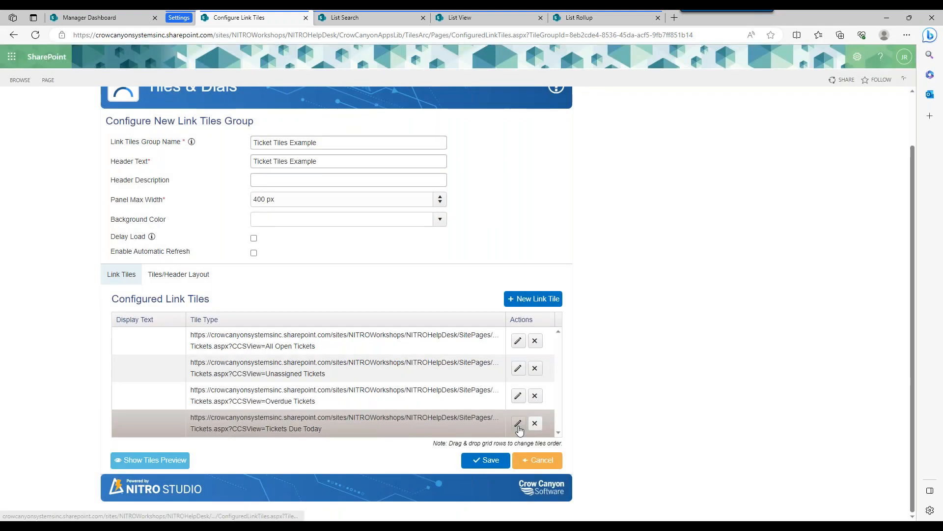
# Set the Tickets Due Today tile's header background color to yellow, about rgba(255, 255, 83, 1), confirm the tile and save the tiles group.
pyautogui.click(518, 423)
pyautogui.click(325, 100)
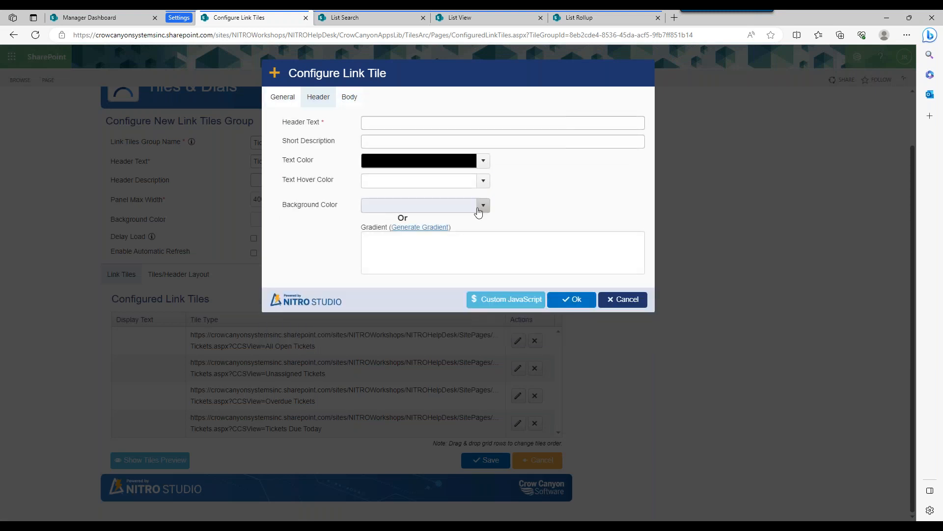
pyautogui.click(483, 205)
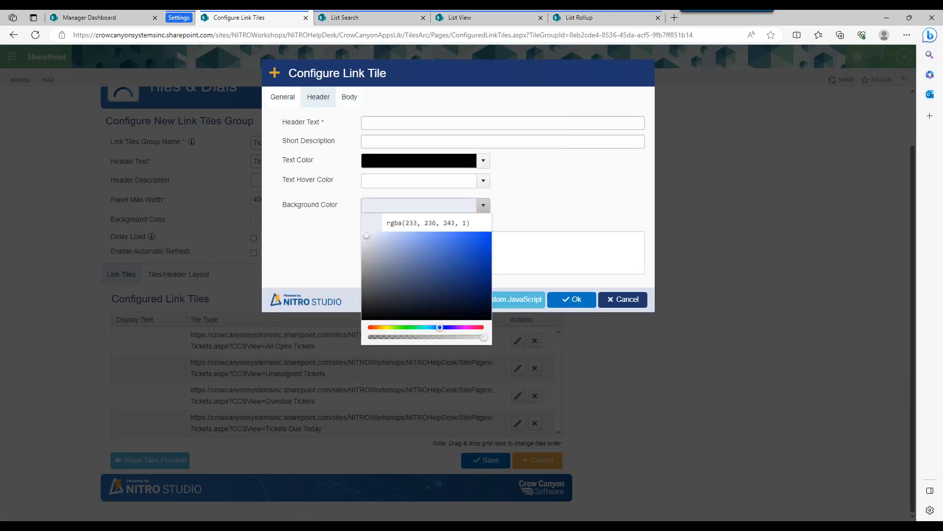
pyautogui.click(387, 328)
pyautogui.moveTo(411, 235); pyautogui.dragTo(449, 230)
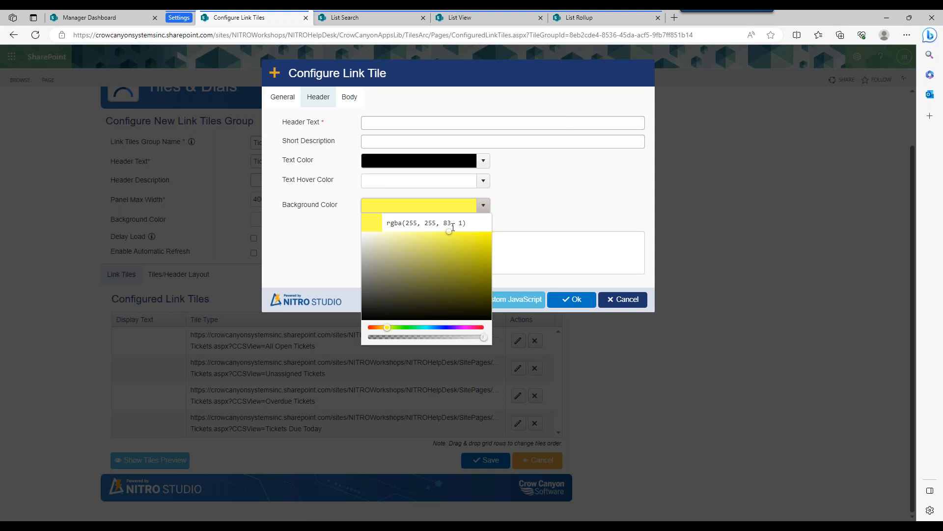
pyautogui.click(534, 192)
pyautogui.click(575, 299)
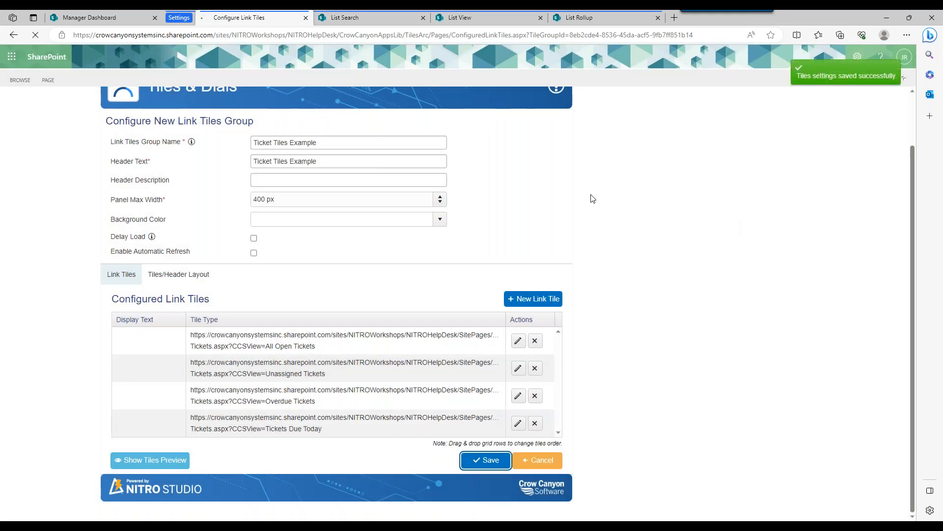
# Refresh the Manager Dashboard to check the colored tiles, and return to the Tiles & Dials page.
pyautogui.click(105, 20)
pyautogui.click(36, 35)
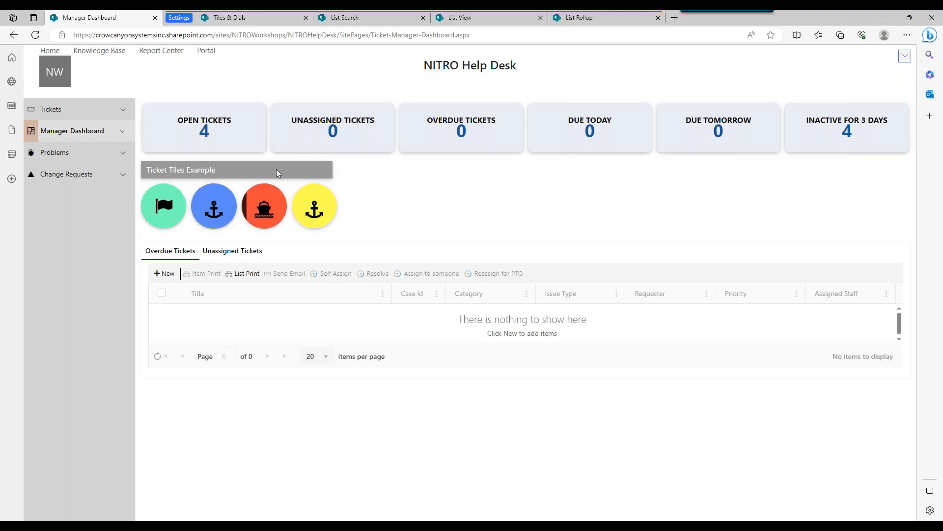
pyautogui.click(257, 24)
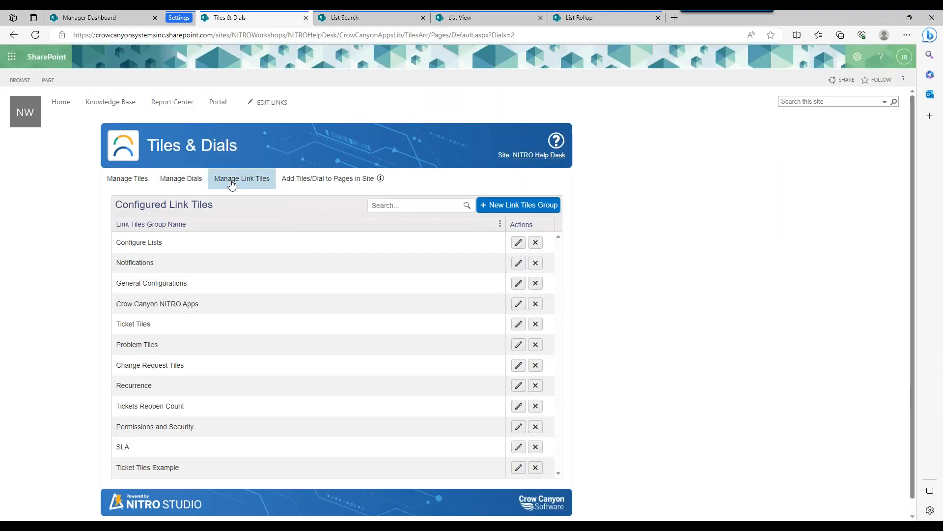
# Reopen the Ticket Tiles Example group and set the number of columns in its tiles layout to 1.
pyautogui.click(519, 468)
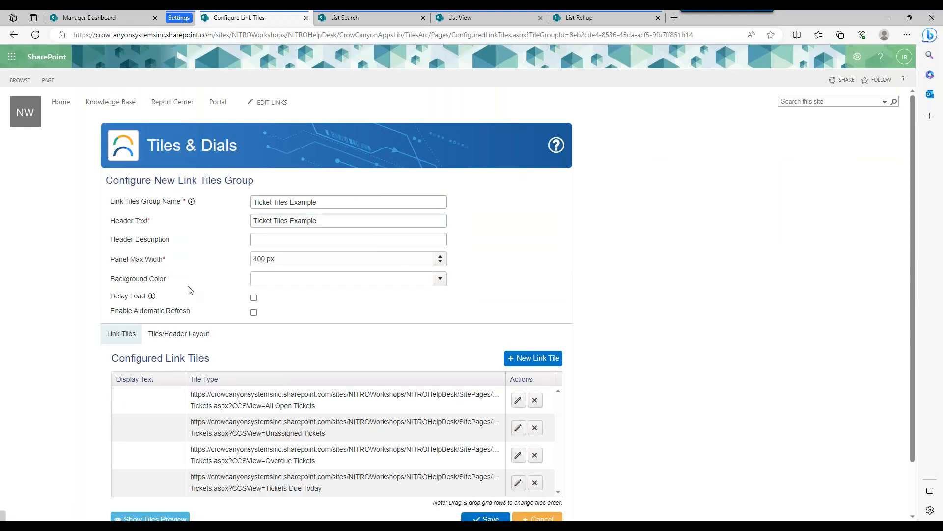
pyautogui.click(178, 334)
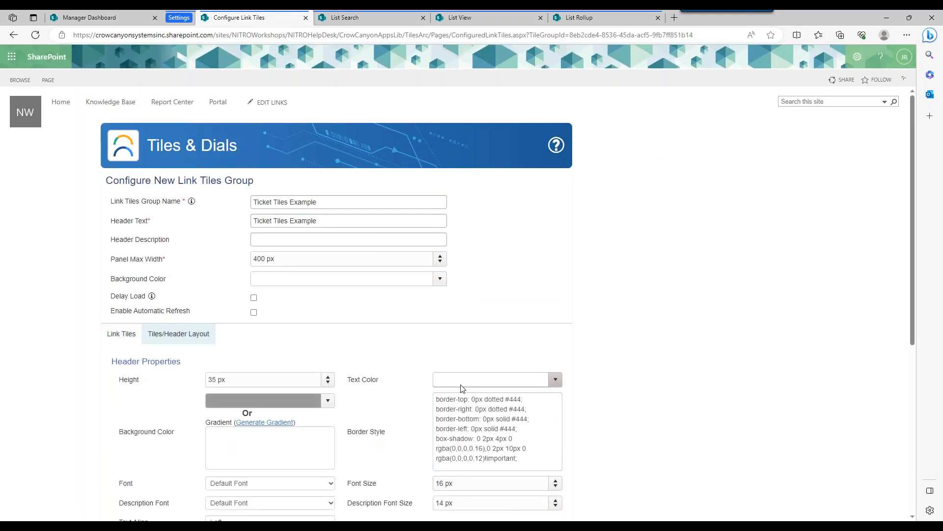
pyautogui.scroll(-4, 899, 364)
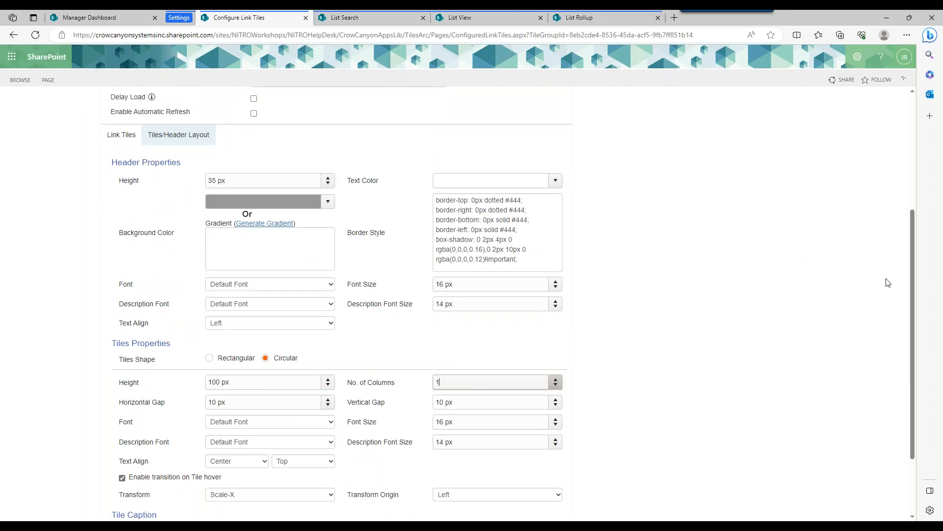
# Look at the current tile arrangement on the Manager Dashboard, and return to the group's list of configured link tiles.
pyautogui.click(122, 18)
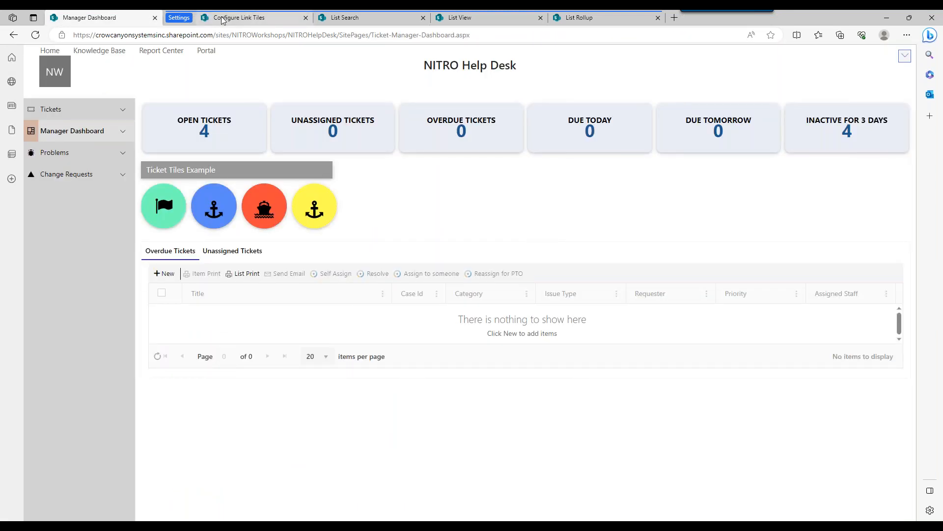
pyautogui.click(260, 20)
pyautogui.click(123, 136)
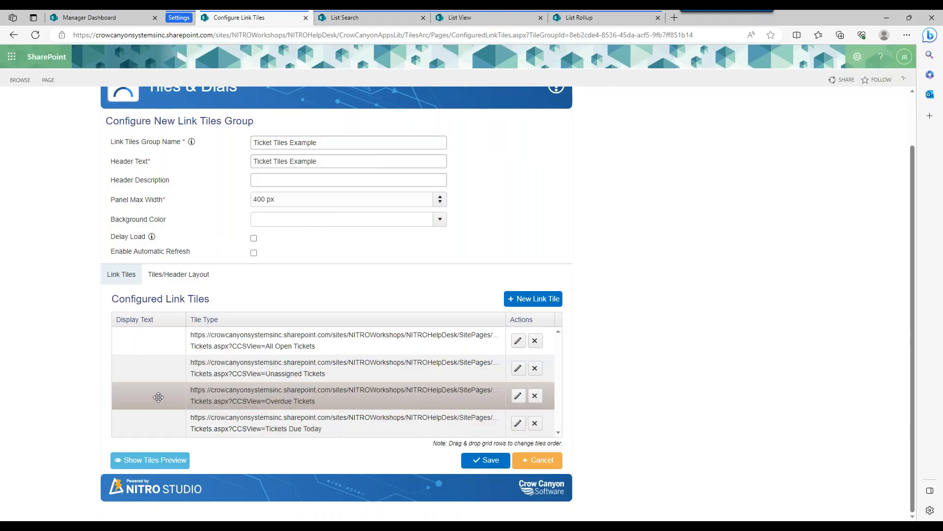
# Reorder the link tiles so Overdue Tickets comes first and Tickets Due Today second, preview the tiles and save the group.
pyautogui.moveTo(158, 397); pyautogui.dragTo(165, 349)
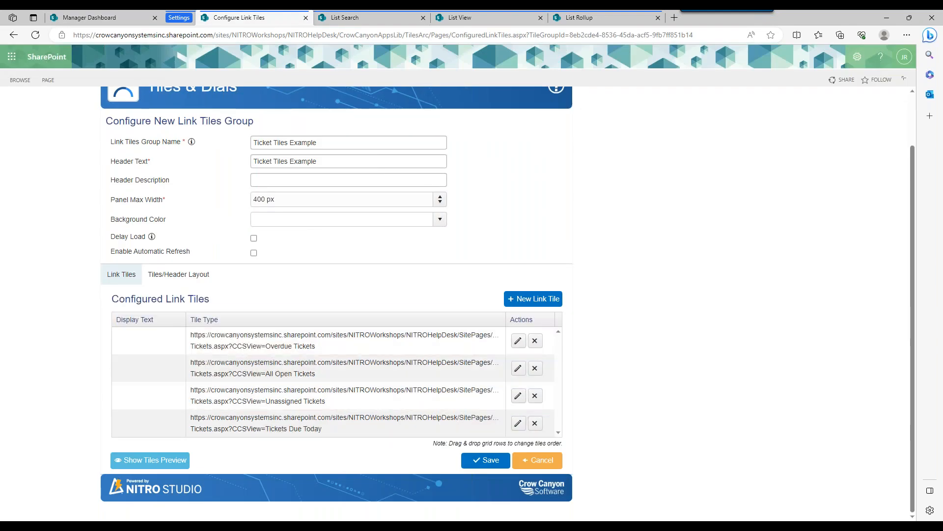
pyautogui.click(115, 21)
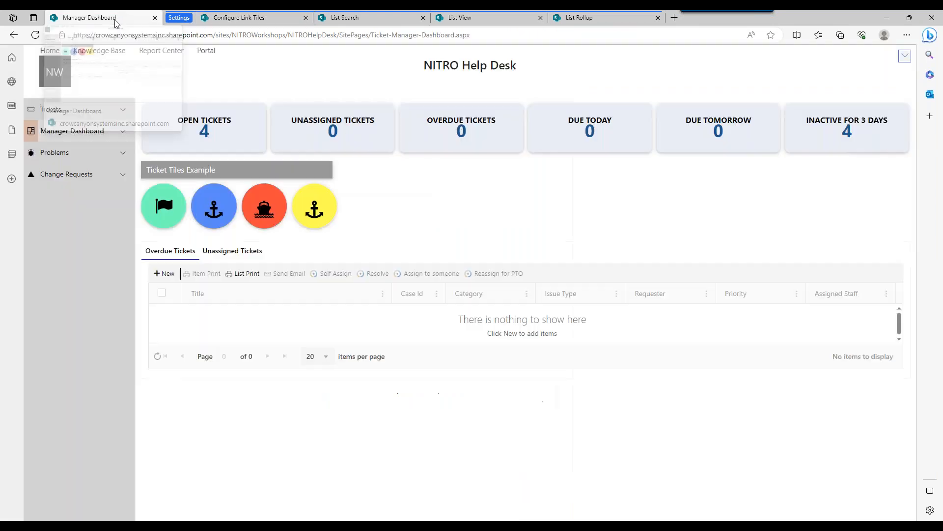
pyautogui.click(227, 20)
pyautogui.moveTo(141, 425); pyautogui.dragTo(152, 381)
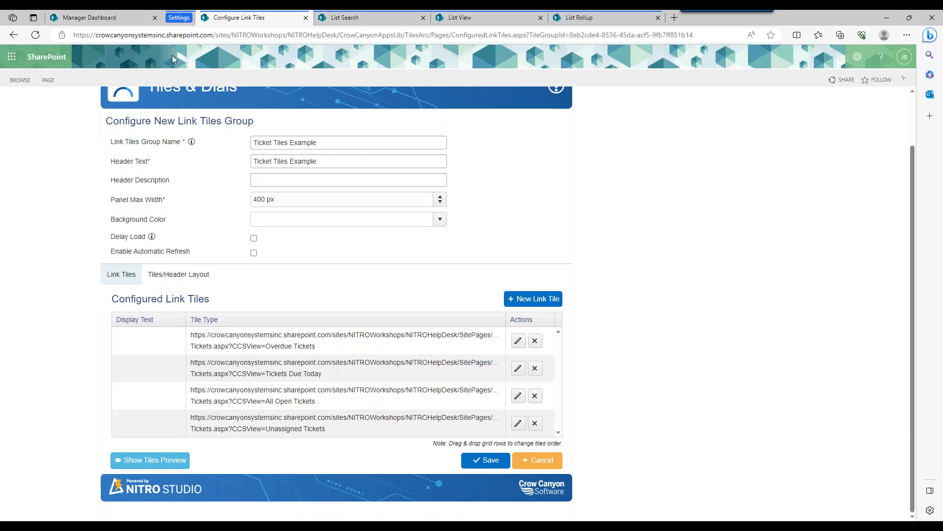
pyautogui.click(137, 460)
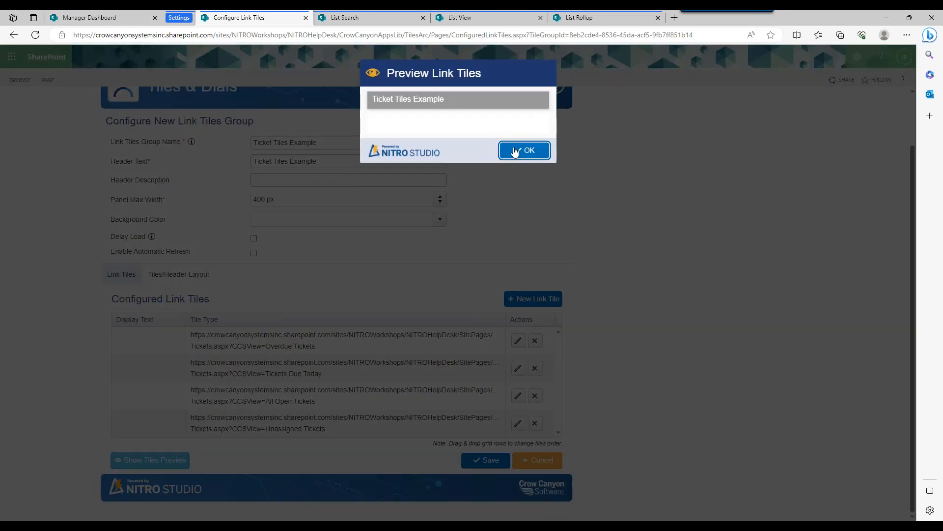
pyautogui.click(515, 152)
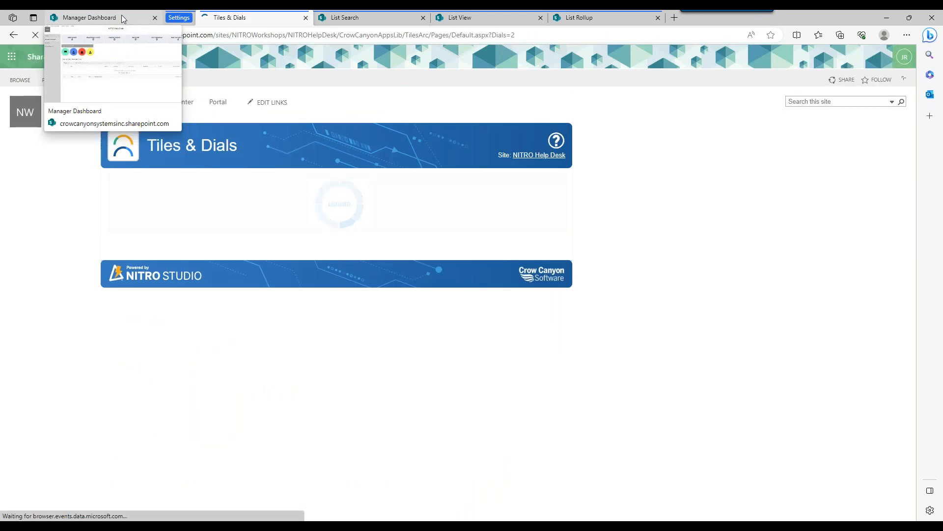
# Refresh the Manager Dashboard and examine the order and size of the circular tiles in the single-column layout.
pyautogui.click(122, 15)
pyautogui.click(41, 34)
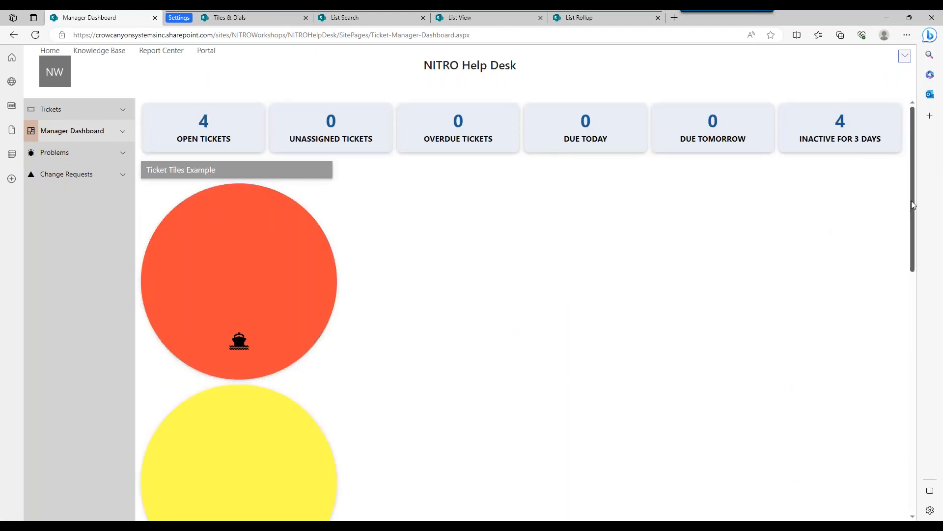
pyautogui.scroll(-2, 905, 258)
pyautogui.scroll(-8, 906, 257)
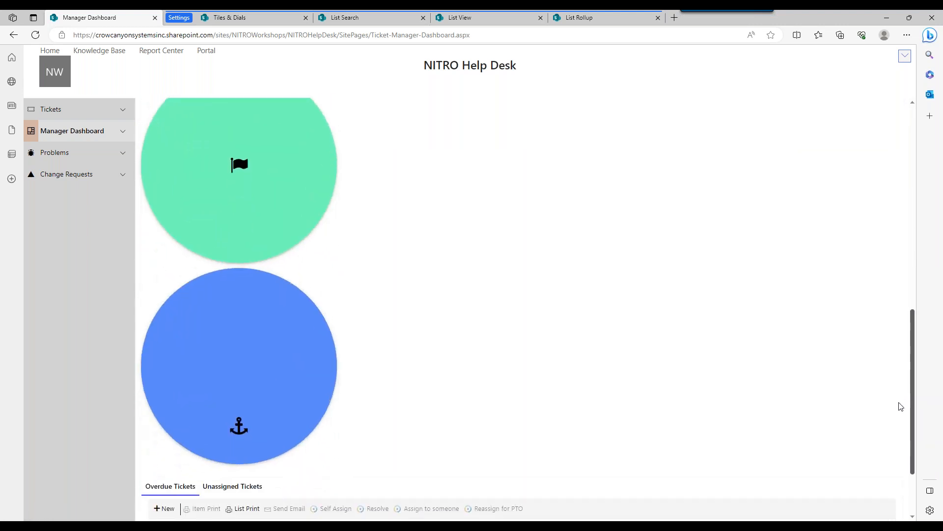
pyautogui.moveTo(893, 257); pyautogui.dragTo(894, 185)
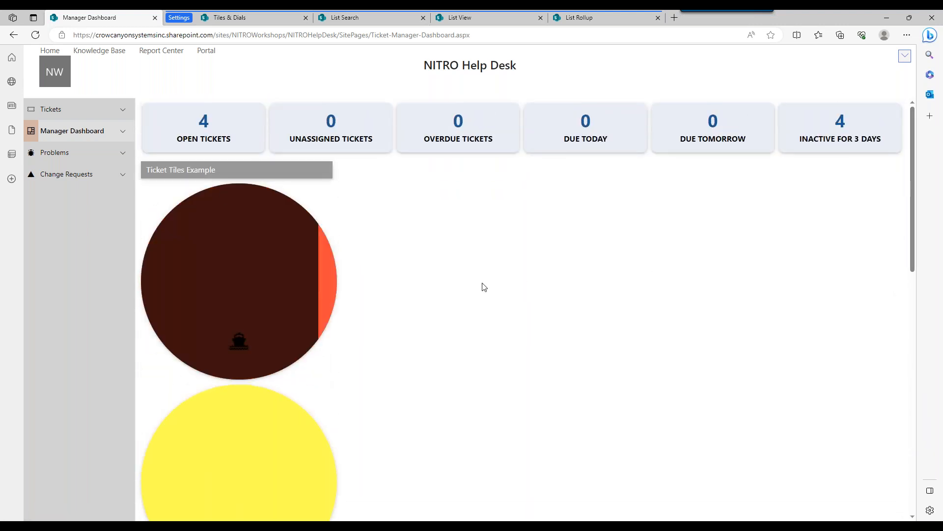
pyautogui.moveTo(908, 196); pyautogui.dragTo(907, 162)
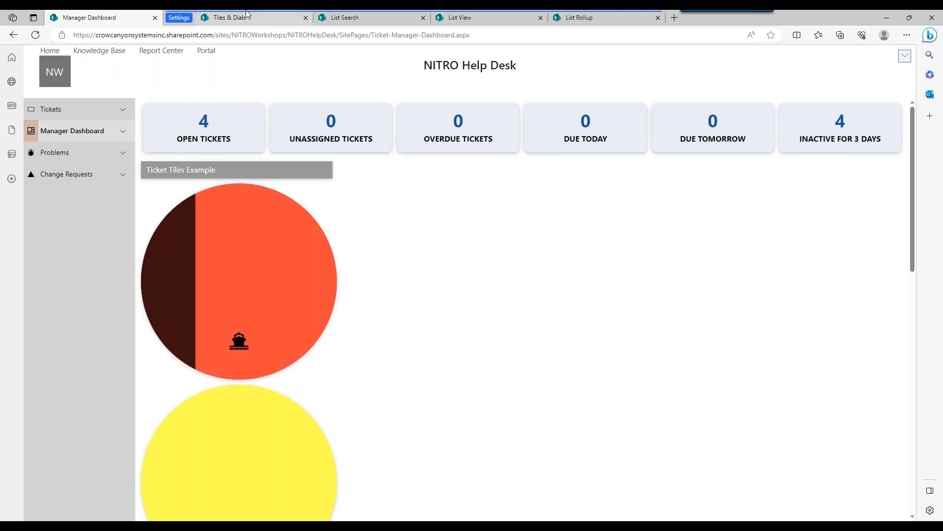
pyautogui.click(252, 35)
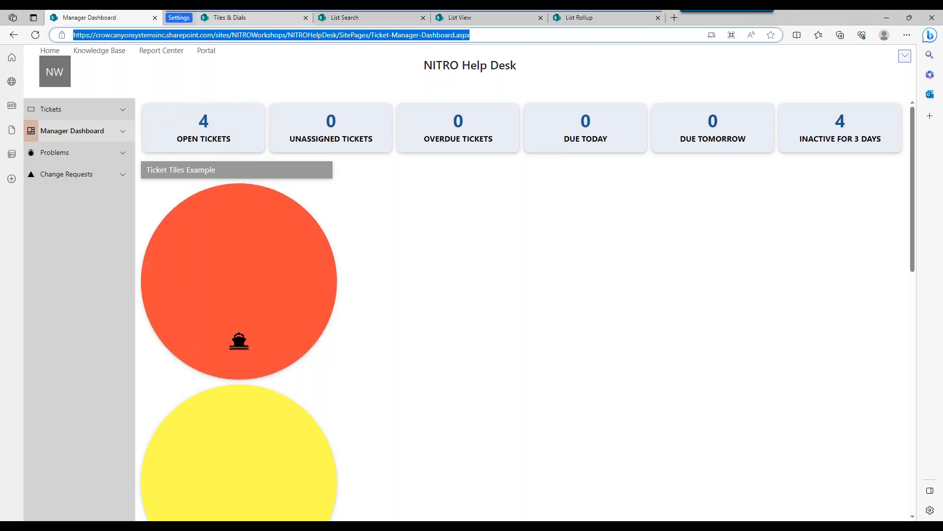
pyautogui.moveTo(913, 208); pyautogui.dragTo(892, 143)
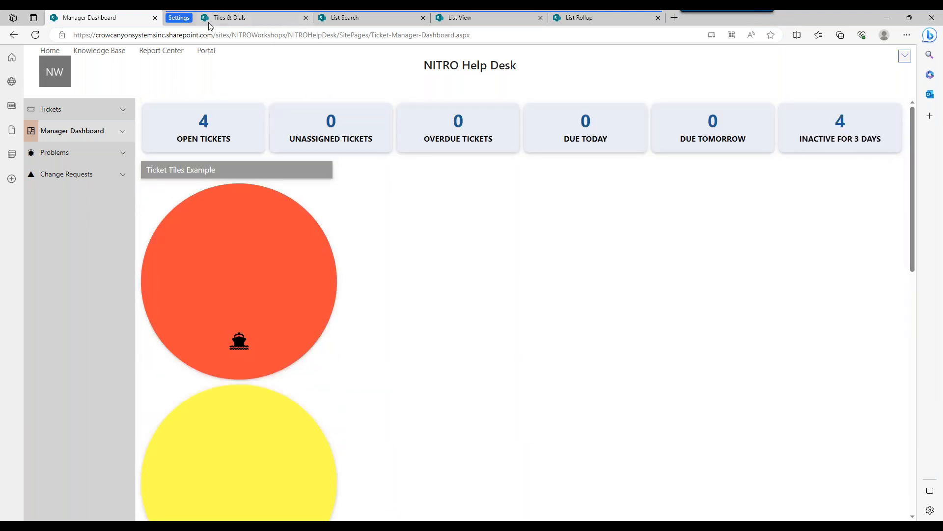
# Reopen the Ticket Tiles Example group, set the number of columns in its tiles layout to 4 and save it.
pyautogui.click(230, 19)
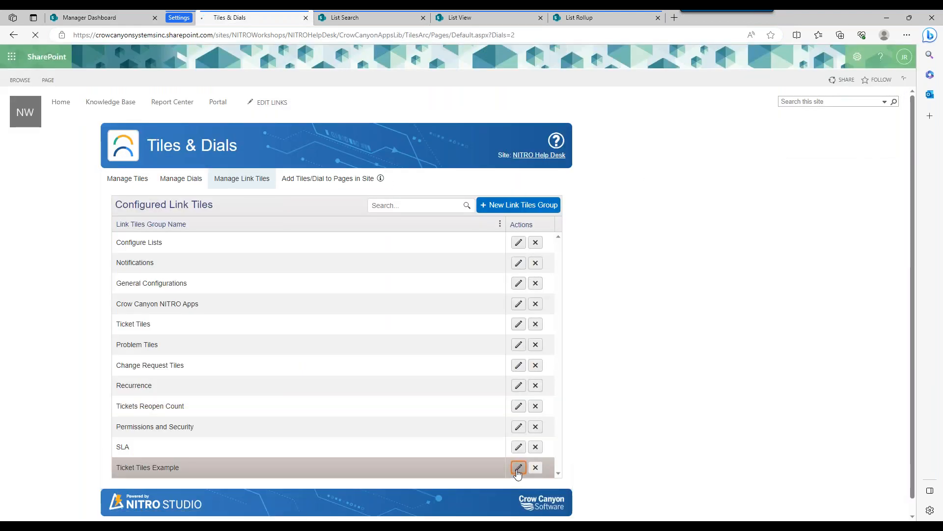
pyautogui.click(519, 467)
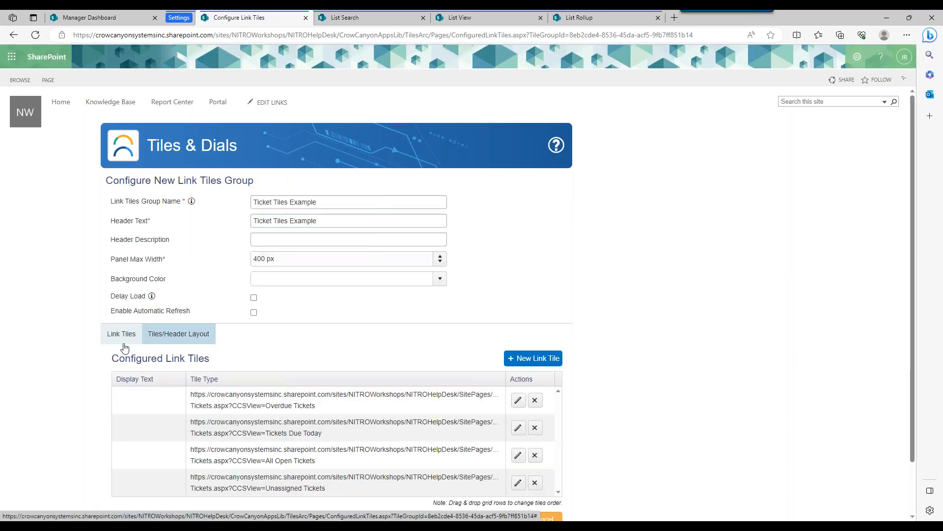
pyautogui.click(179, 335)
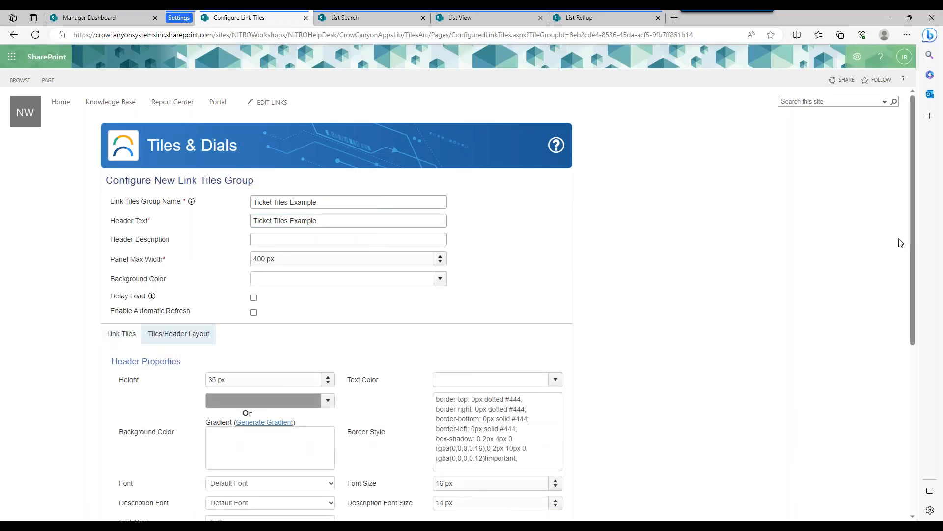
pyautogui.moveTo(912, 249); pyautogui.dragTo(911, 419)
pyautogui.click(437, 296)
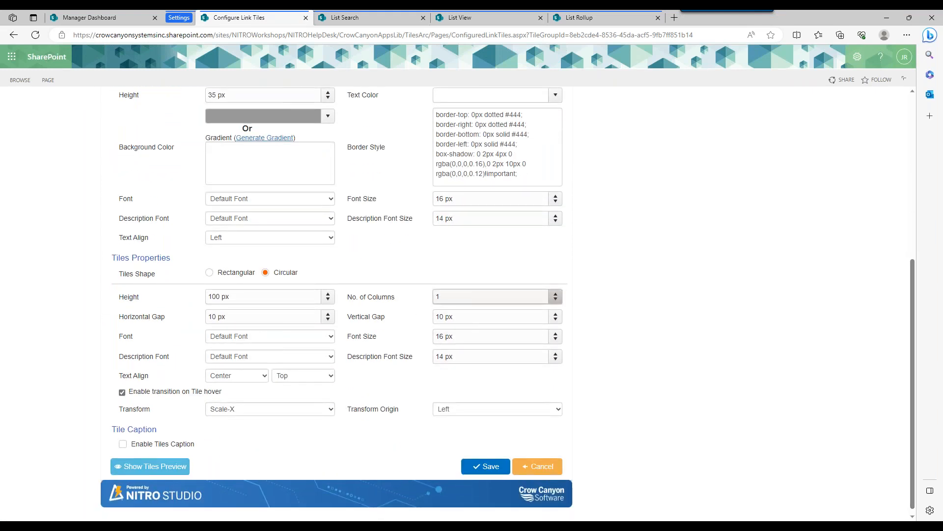
pyautogui.write('4')
pyautogui.click(475, 468)
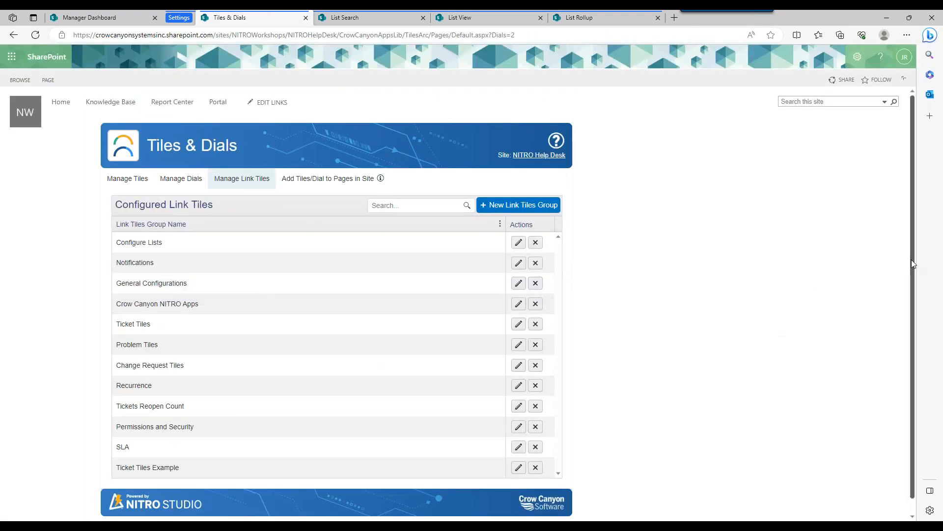
# Open the Ticket Tiles Example group again and refresh the Manager Dashboard to check the four-column arrangement before returning to the group's settings.
pyautogui.click(517, 469)
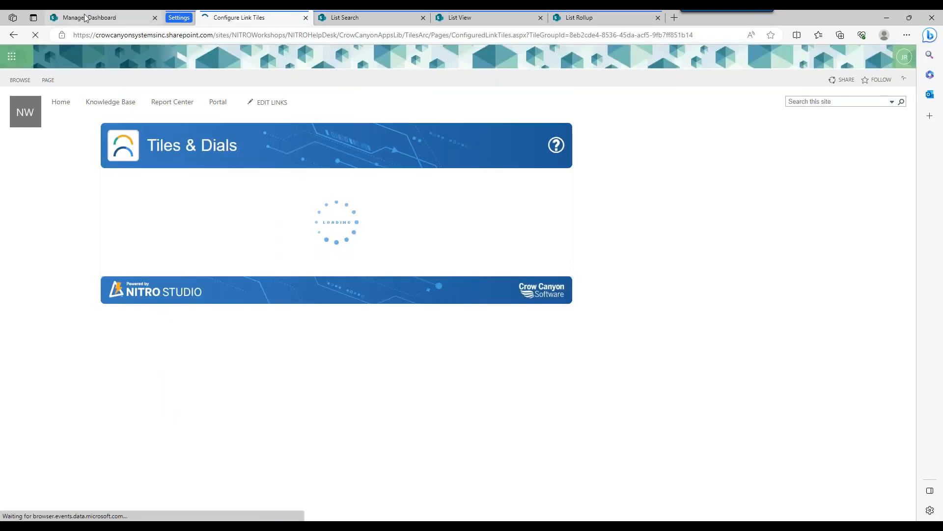
pyautogui.click(85, 18)
pyautogui.click(35, 35)
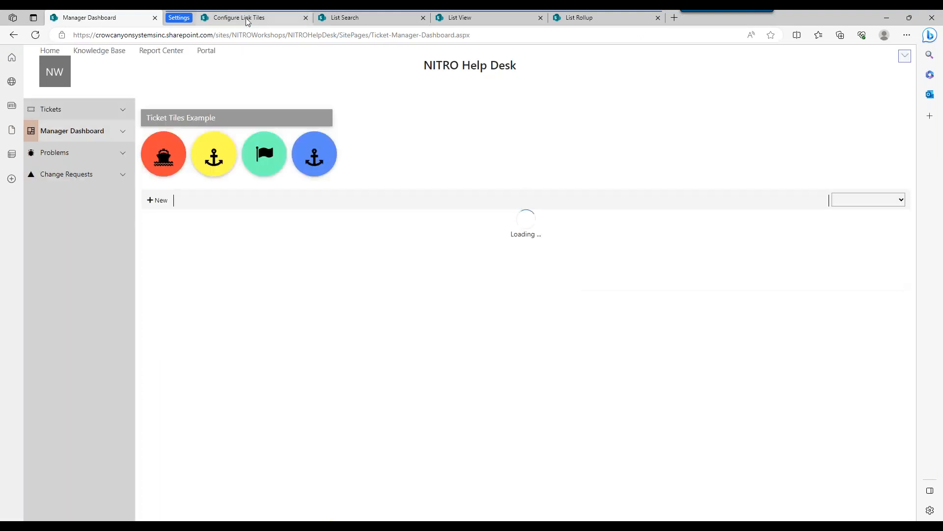
pyautogui.click(245, 18)
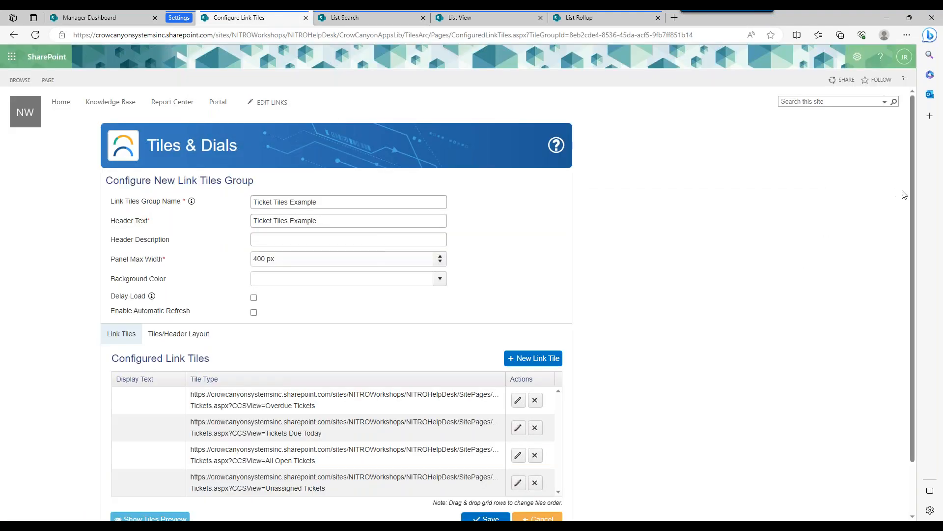
# Enable tile captions in the group's tiles layout and align the caption text to Center and Top.
pyautogui.scroll(-1, 560, 393)
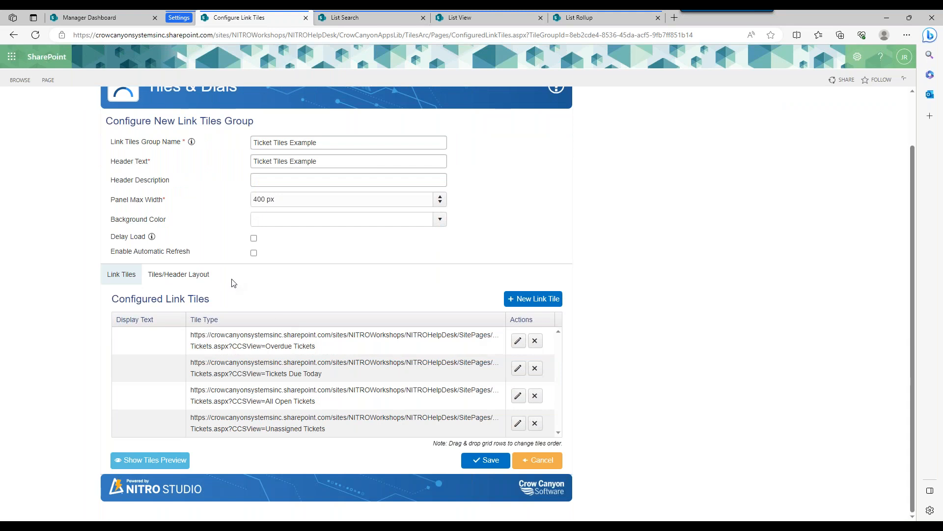
pyautogui.click(196, 275)
pyautogui.moveTo(909, 273); pyautogui.dragTo(827, 460)
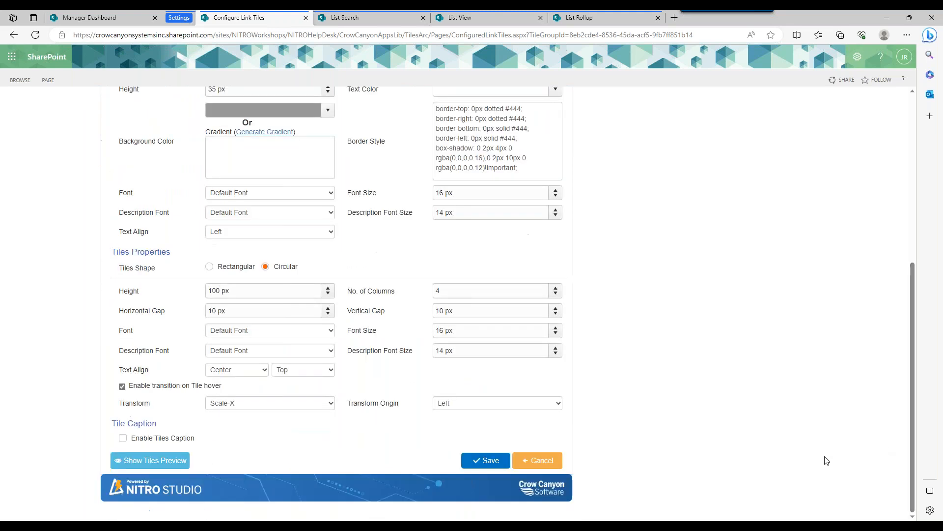
pyautogui.click(169, 439)
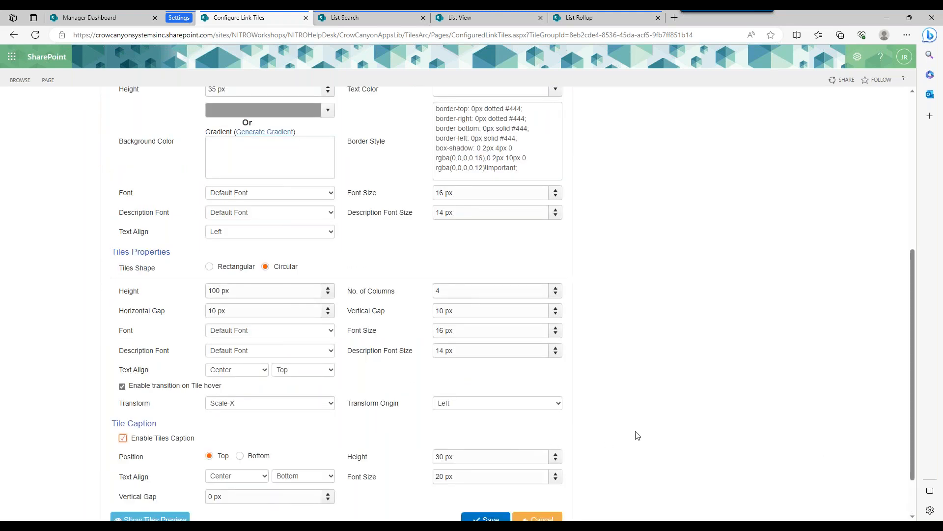
pyautogui.scroll(-1, 913, 337)
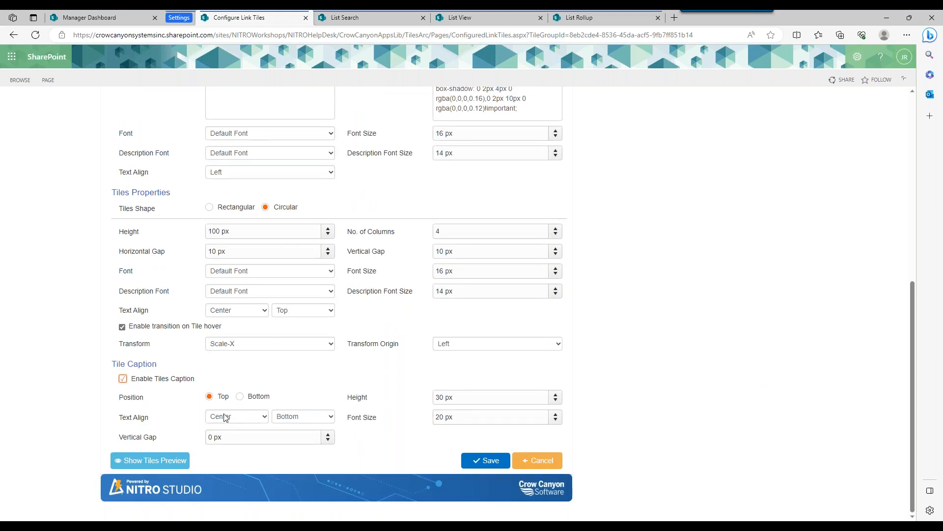
pyautogui.click(229, 416)
pyautogui.click(230, 417)
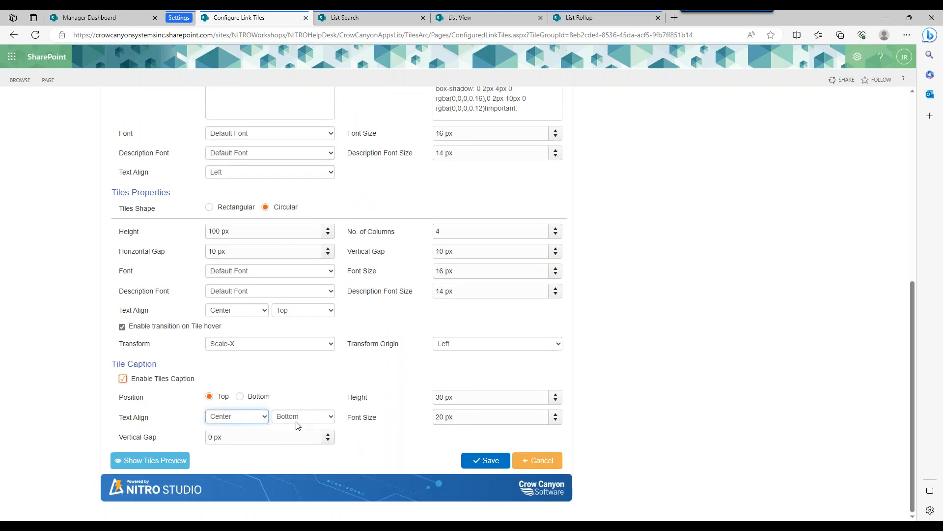
pyautogui.click(296, 418)
pyautogui.click(295, 428)
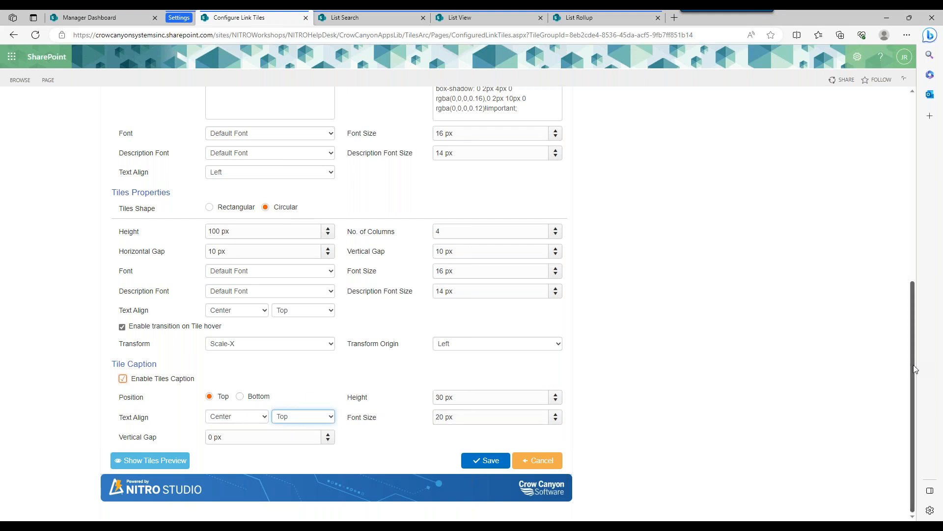
# Set the Overdue Tickets link tile's caption text to OVERDUE TICKETS and confirm the tile.
pyautogui.moveTo(911, 370); pyautogui.dragTo(911, 292)
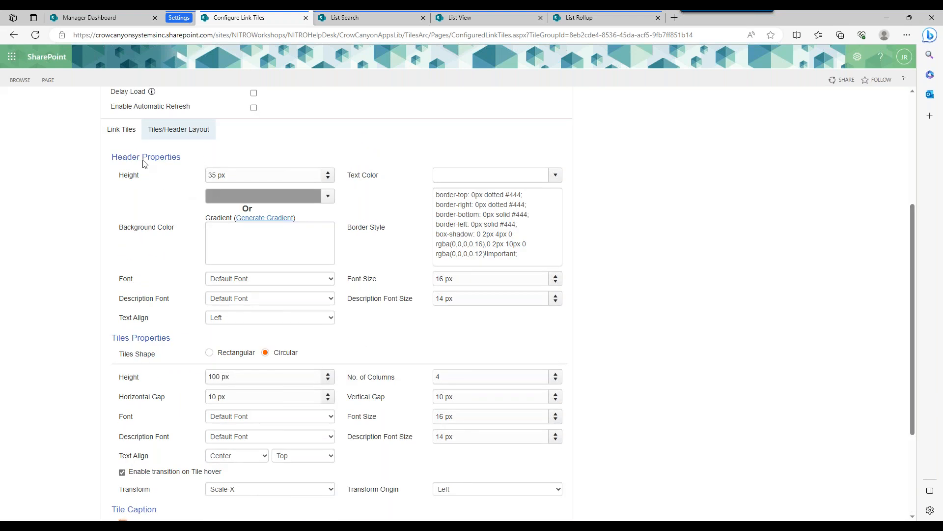
pyautogui.click(122, 130)
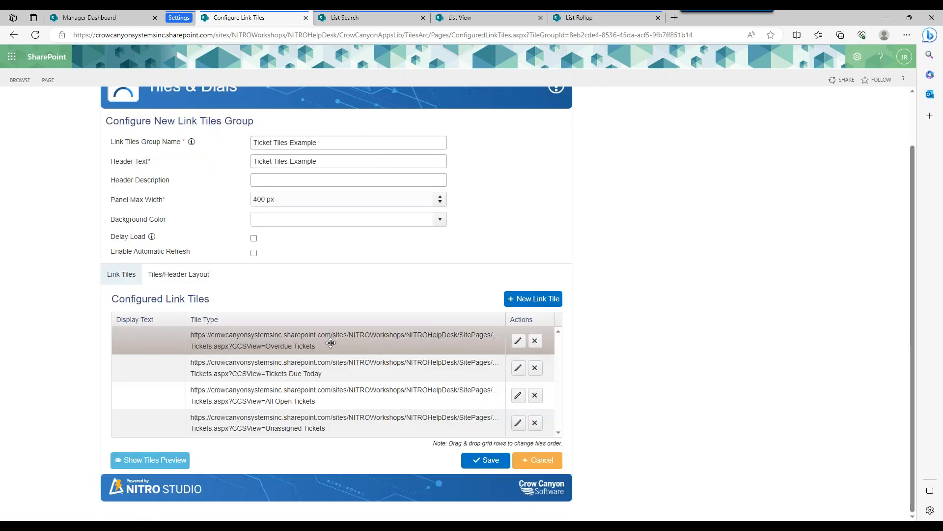
pyautogui.click(518, 340)
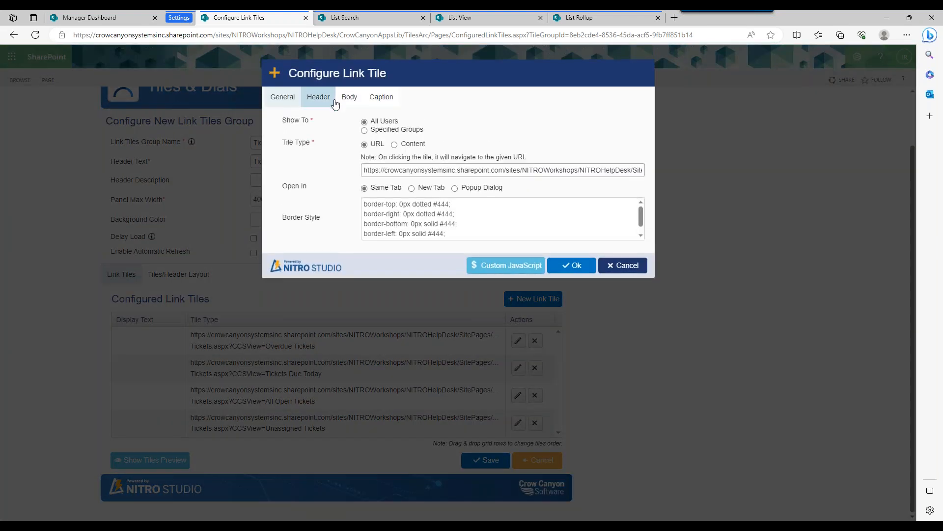
pyautogui.click(334, 101)
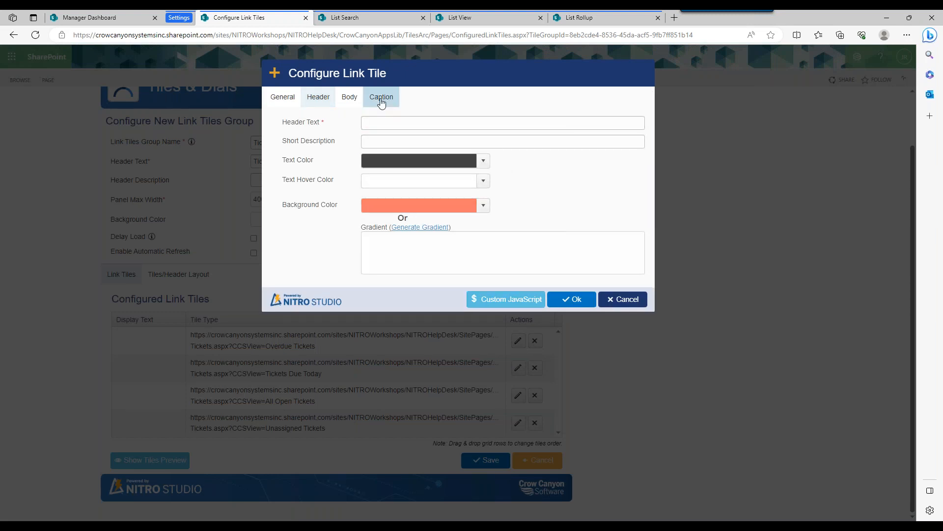
pyautogui.click(382, 97)
pyautogui.click(418, 124)
pyautogui.write('Over')
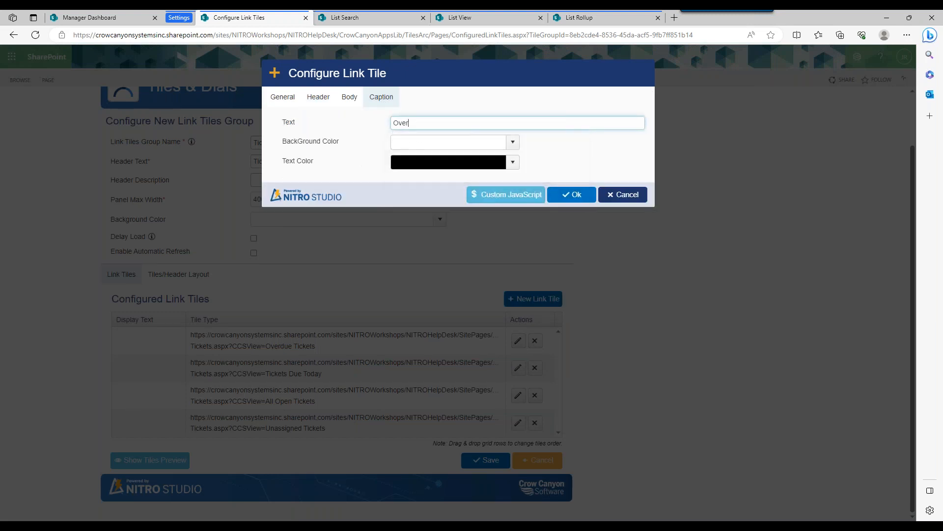
pyautogui.press('BackSpace')
pyautogui.press('BackSpace')
pyautogui.press('BackSpace')
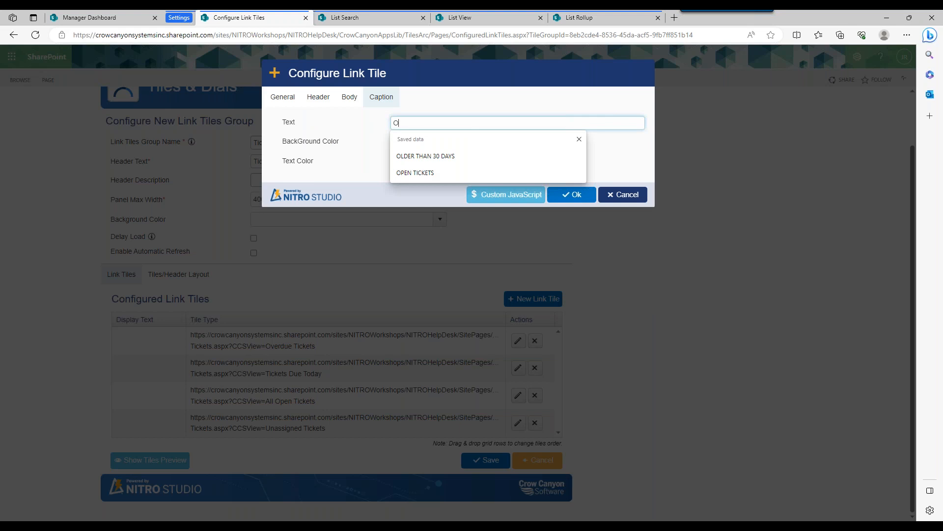
pyautogui.write('VERDUE TI')
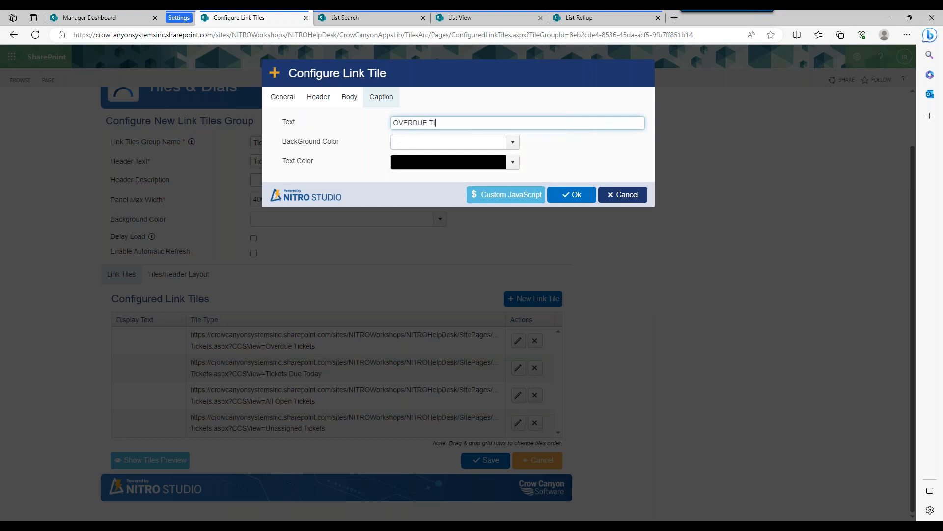
pyautogui.write('CKETS')
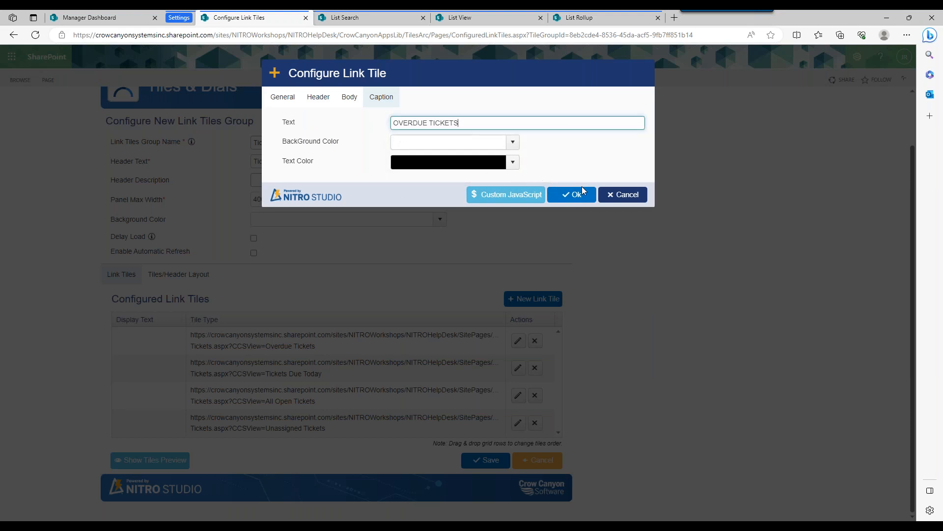
pyautogui.click(583, 198)
# Save the tiles group and refresh the Manager Dashboard to check the caption on the Overdue Tickets tile.
pyautogui.click(490, 471)
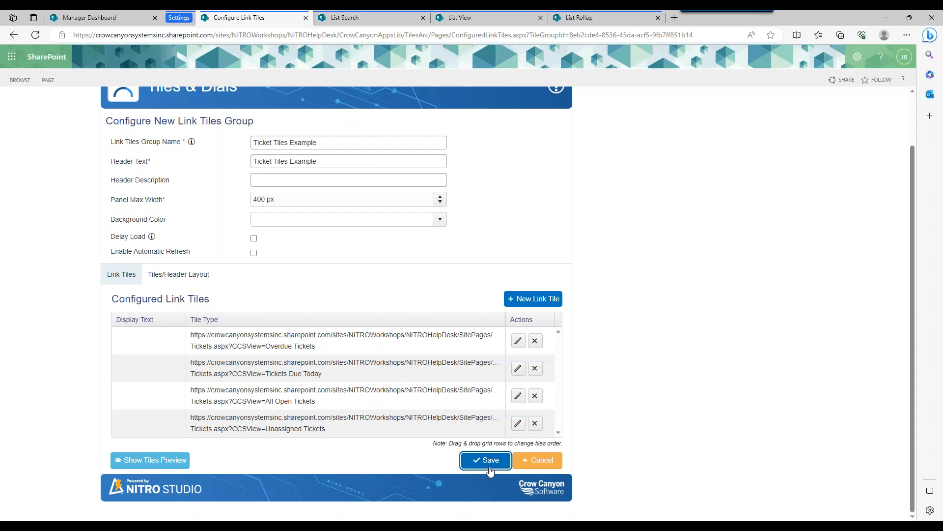
pyautogui.click(97, 19)
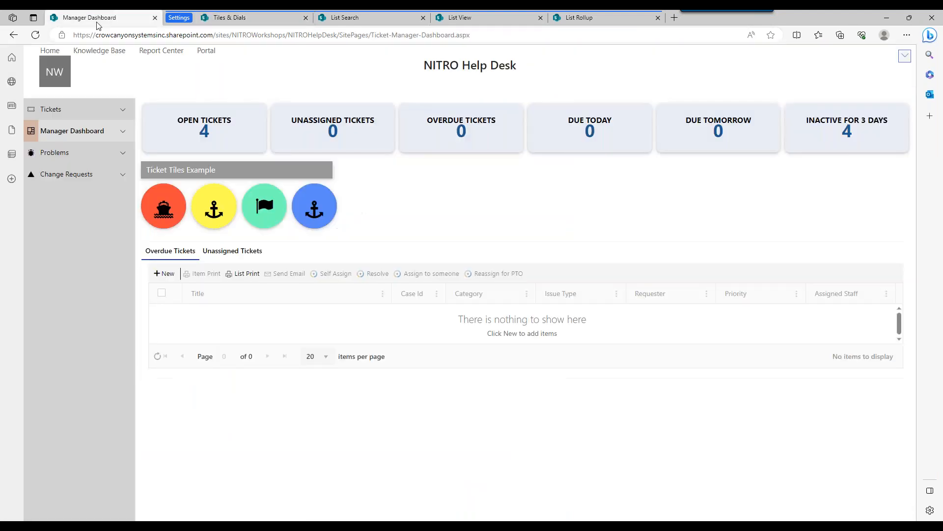
pyautogui.click(35, 35)
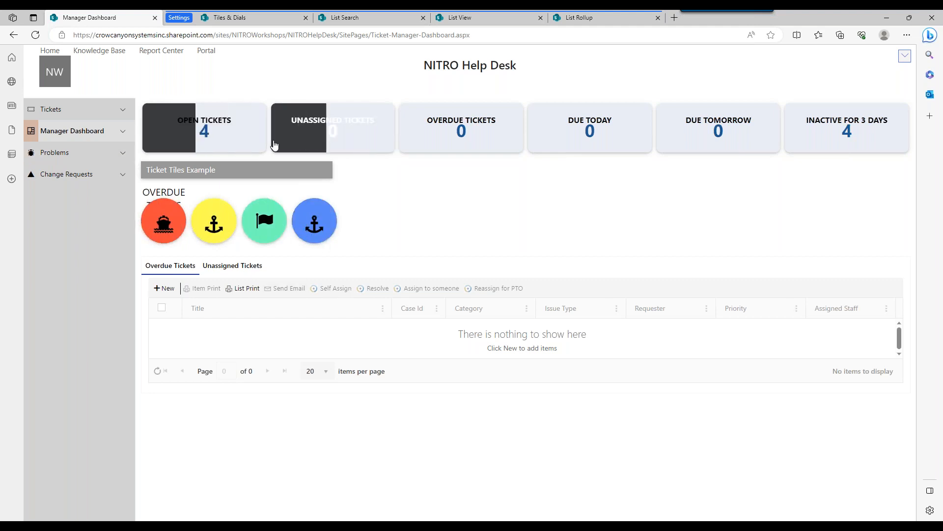
# Add a Content-type link tile to the Ticket Tiles Example group with content "Some random Content" and header text "Content".
pyautogui.click(276, 18)
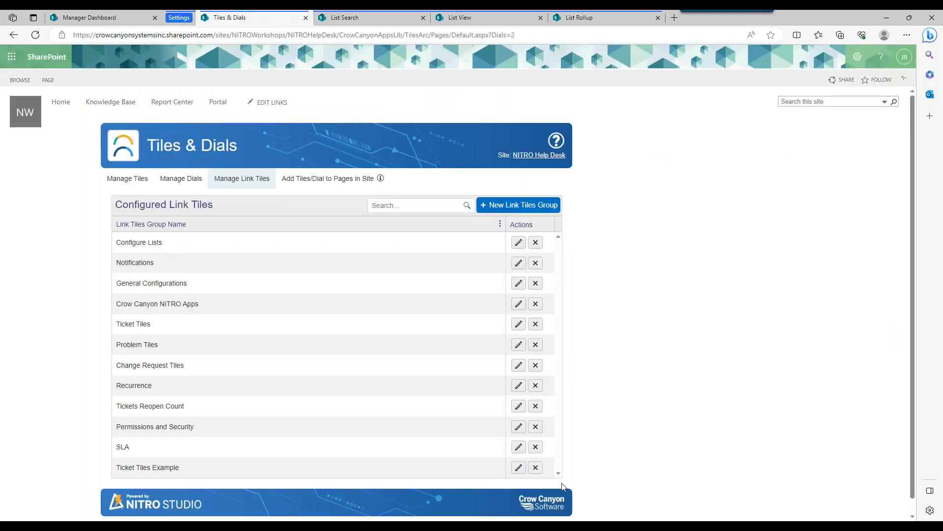
pyautogui.click(518, 467)
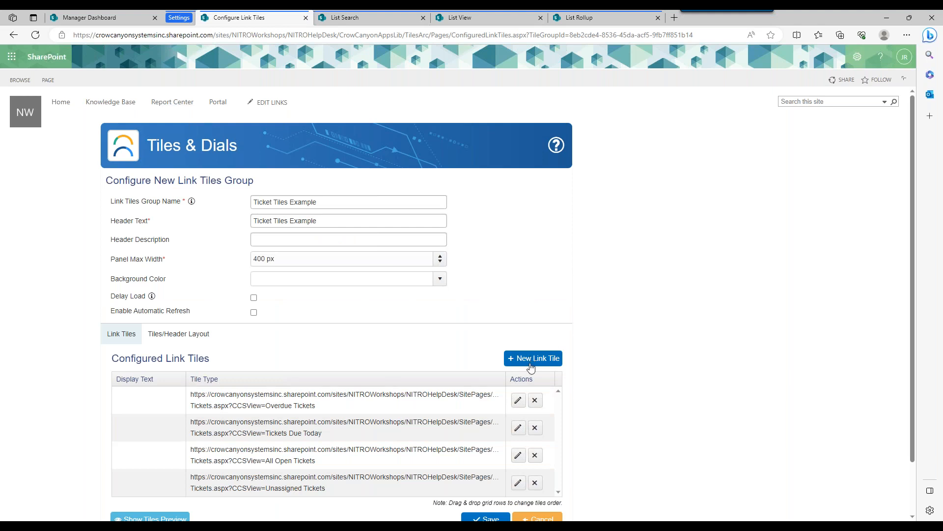
pyautogui.click(533, 357)
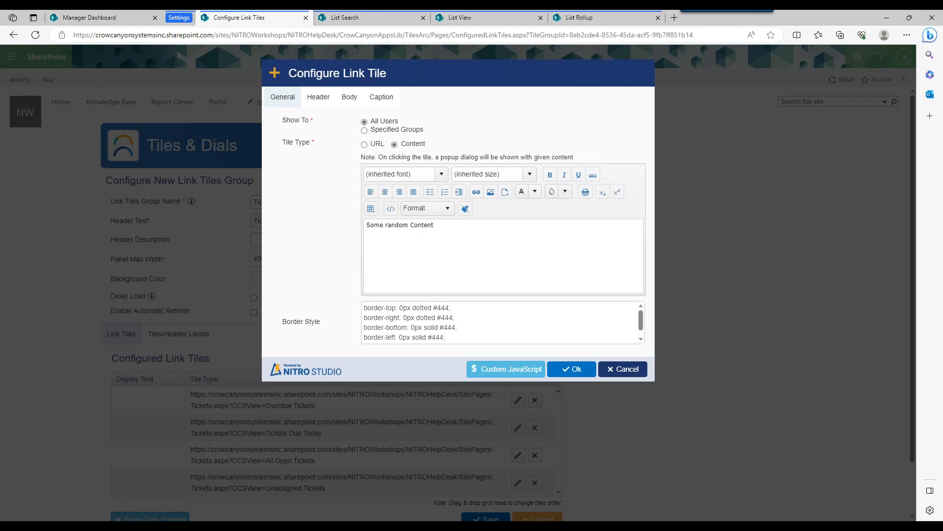
pyautogui.click(318, 97)
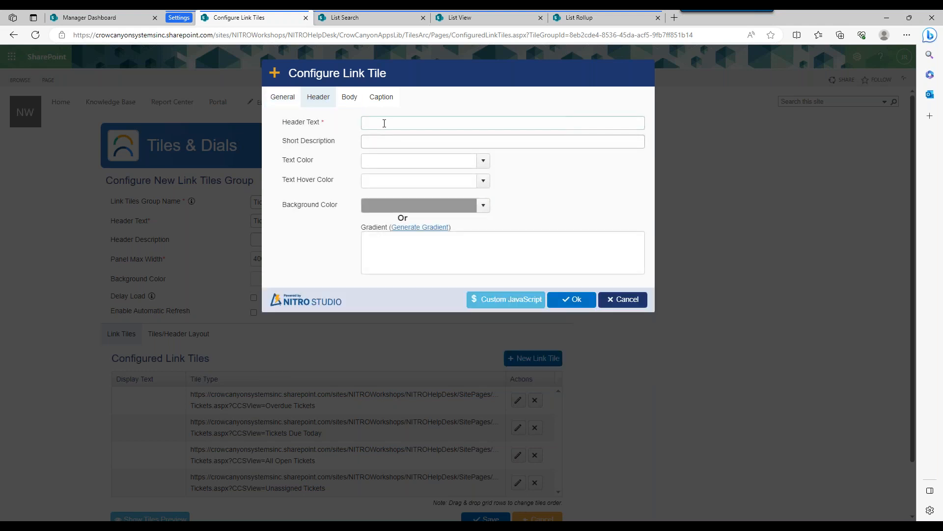
pyautogui.click(384, 123)
pyautogui.write('Conten')
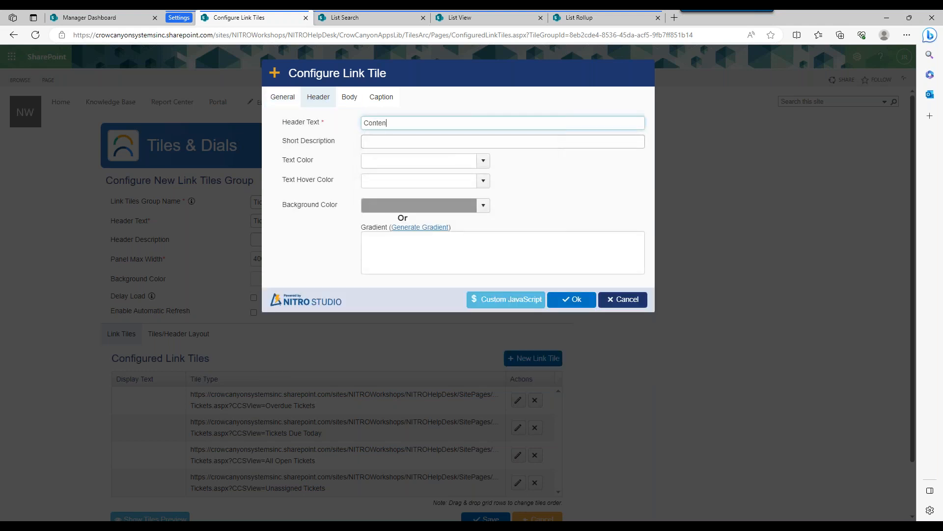
pyautogui.write('t')
# Display the new Content tile's body as an icon and choose the fa-bars fa-lg icon.
pyautogui.click(349, 103)
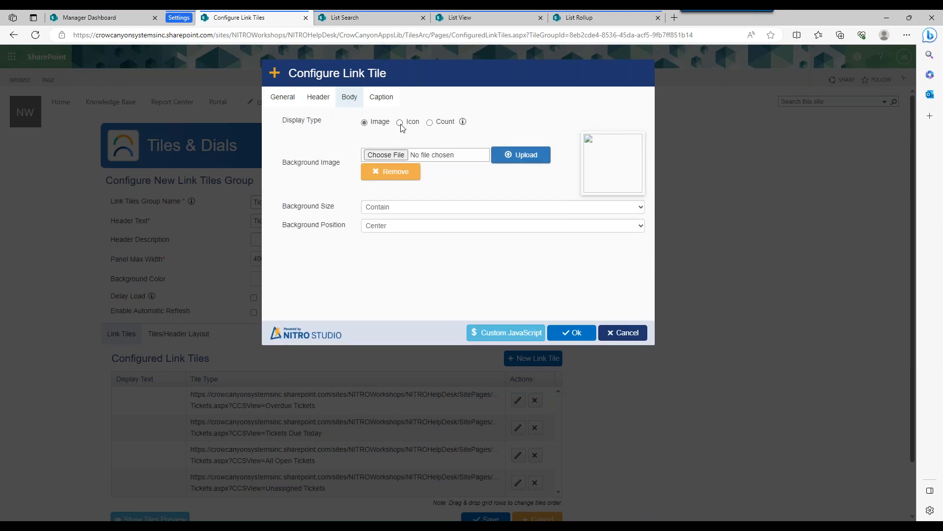
pyautogui.click(400, 123)
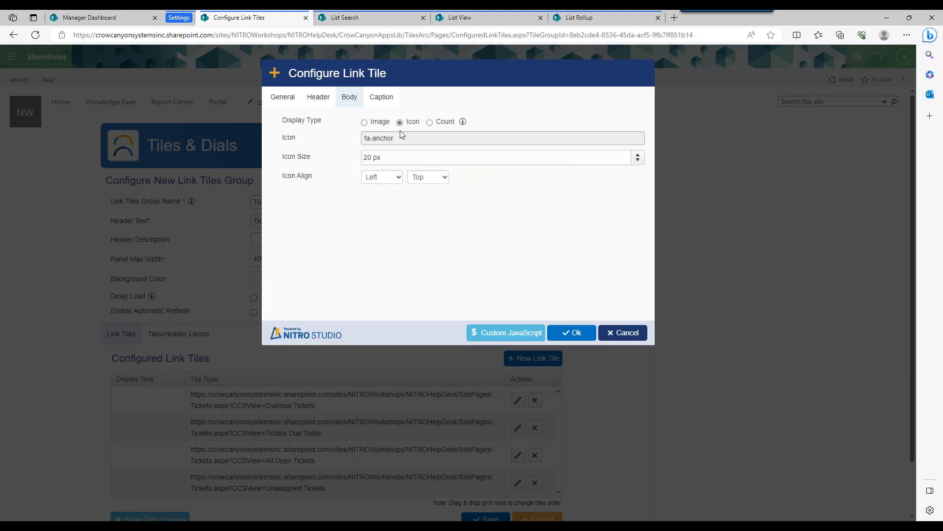
pyautogui.click(423, 136)
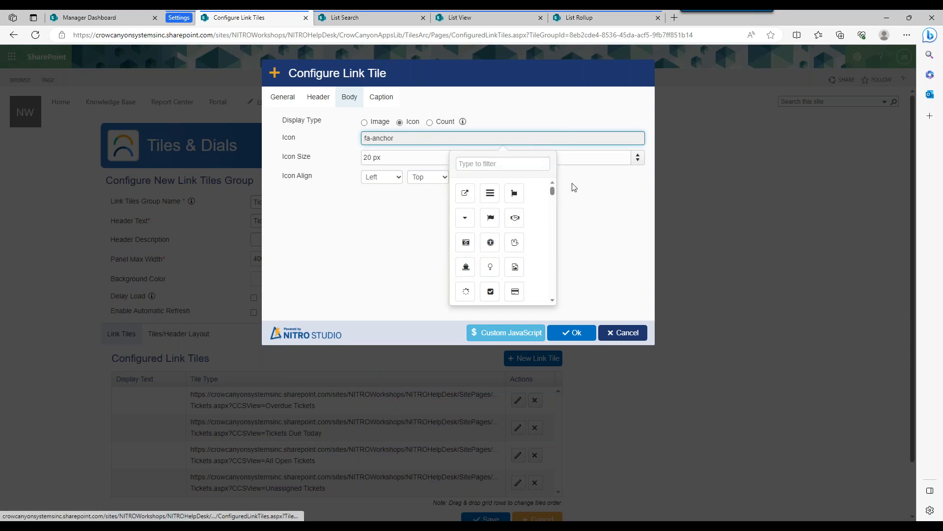
pyautogui.click(490, 194)
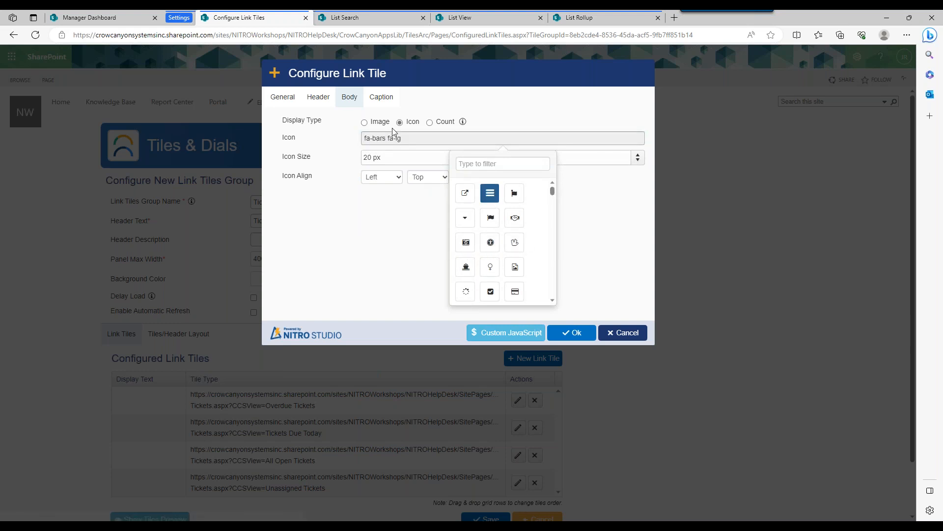
# Set the Content tile's caption text to "Click here for Content" and confirm the tile.
pyautogui.click(381, 96)
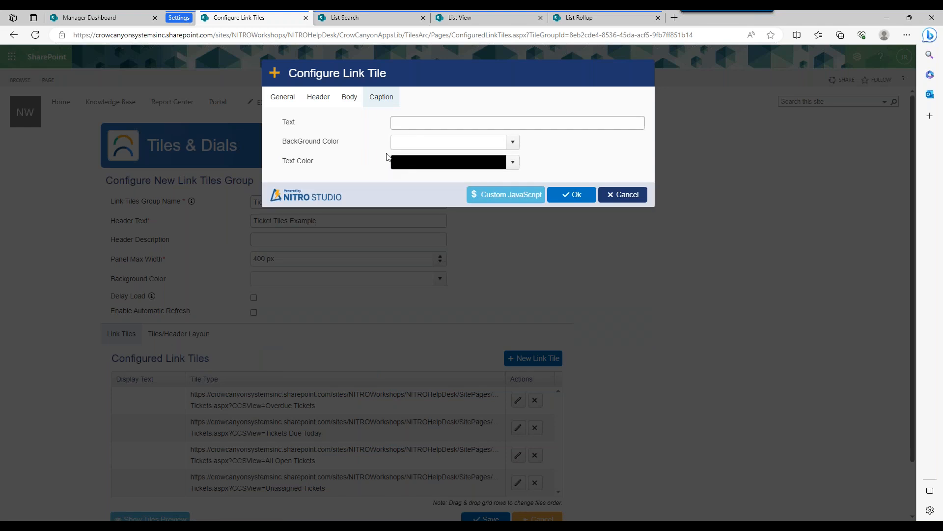
pyautogui.click(414, 128)
pyautogui.write('Click here for Content')
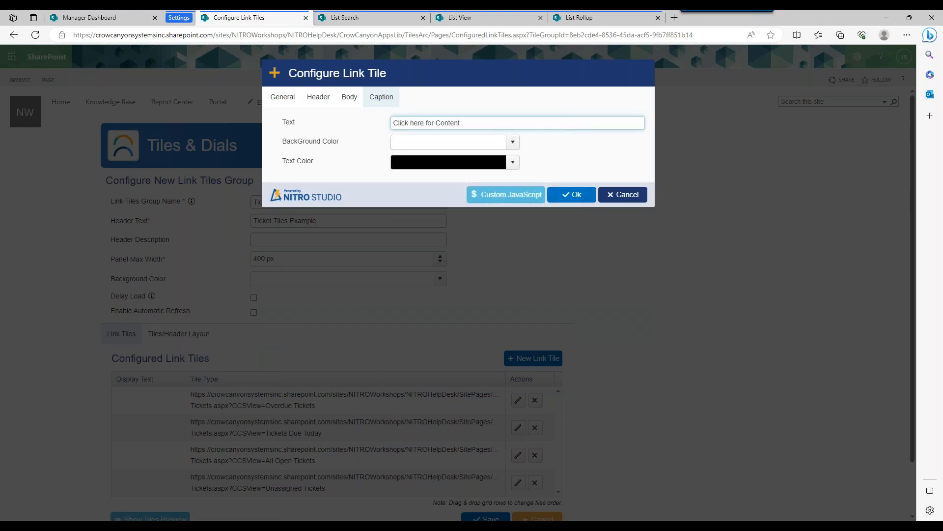
pyautogui.click(565, 195)
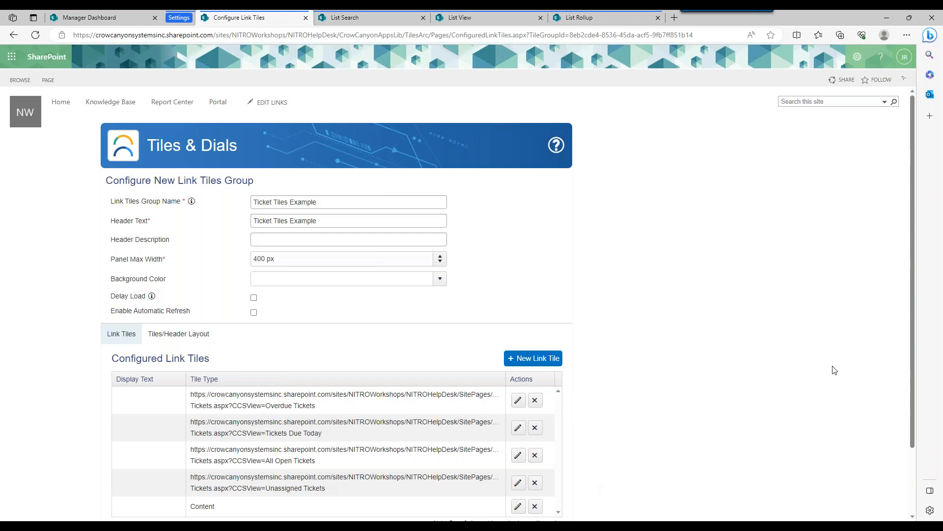
# Save the tiles group and check the Content tile's popup on the Manager Dashboard, closing it again.
pyautogui.scroll(-1, 912, 365)
pyautogui.click(486, 502)
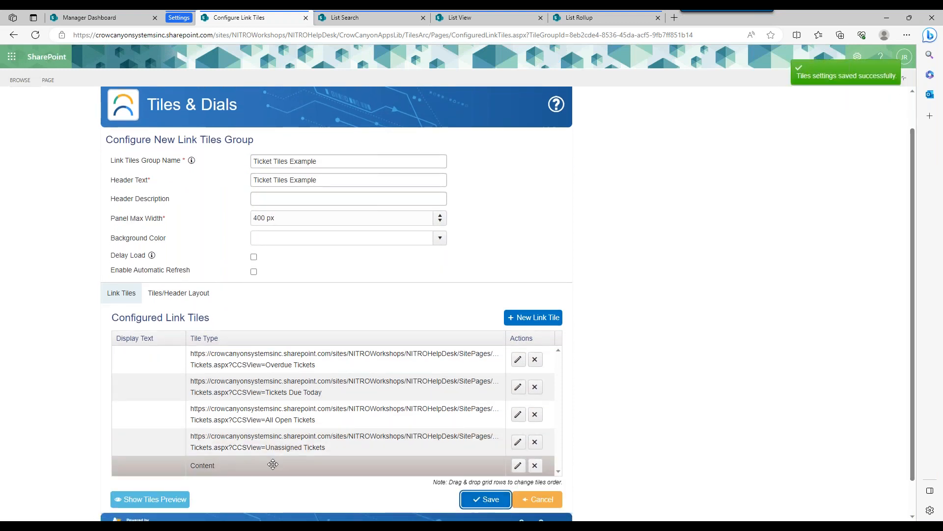
pyautogui.click(97, 14)
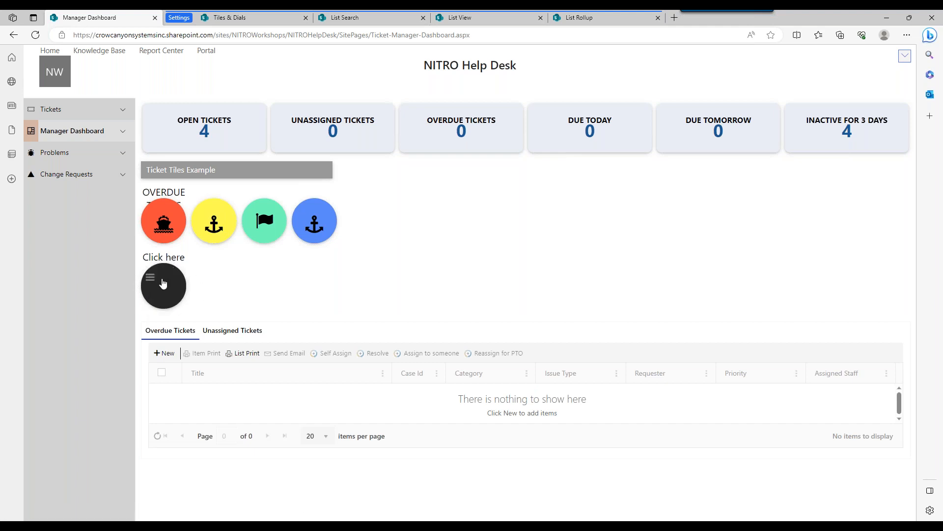
pyautogui.click(166, 293)
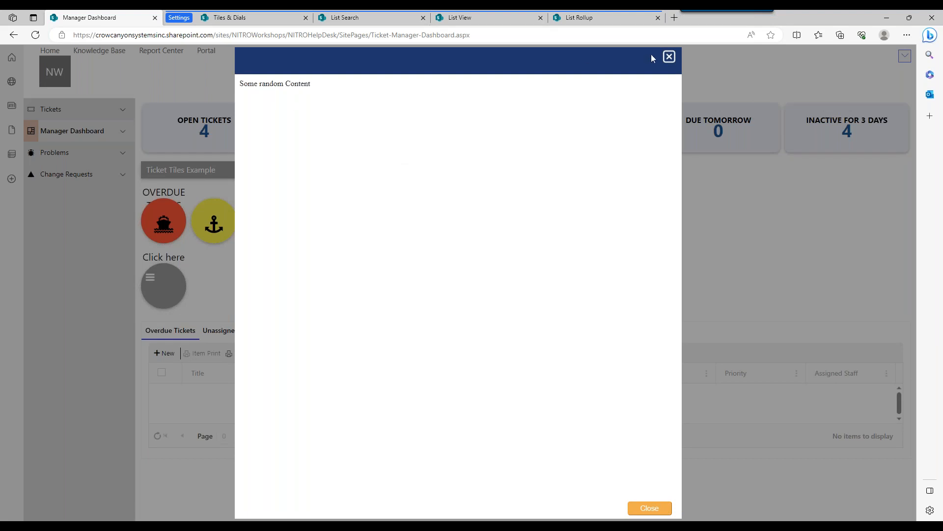
pyautogui.click(669, 57)
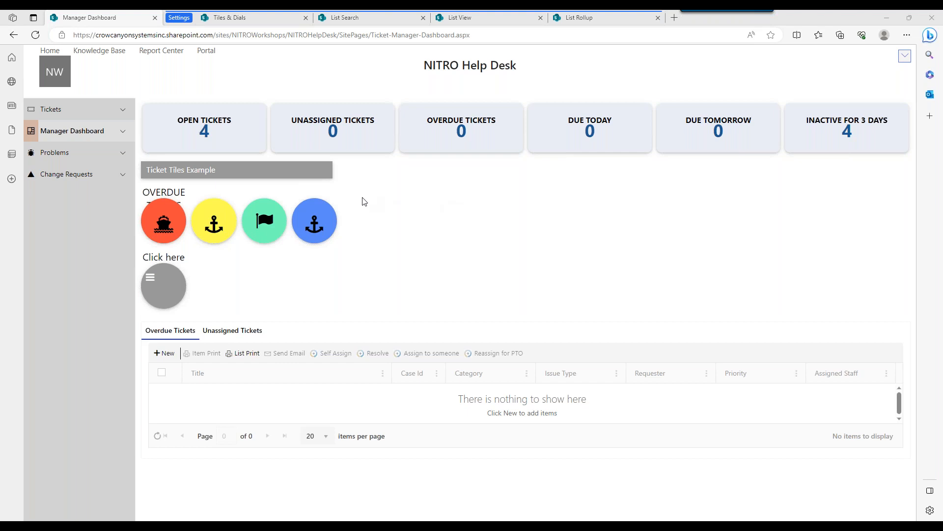
# Remove the Content, Unassigned Tickets, All Open Tickets and Tickets Due Today tiles from the Ticket Tiles Example group.
pyautogui.click(268, 24)
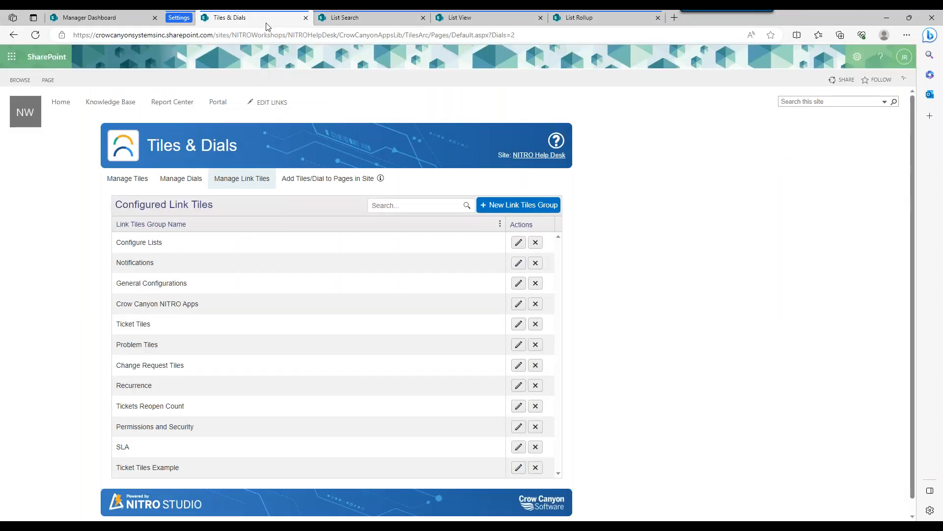
pyautogui.click(518, 468)
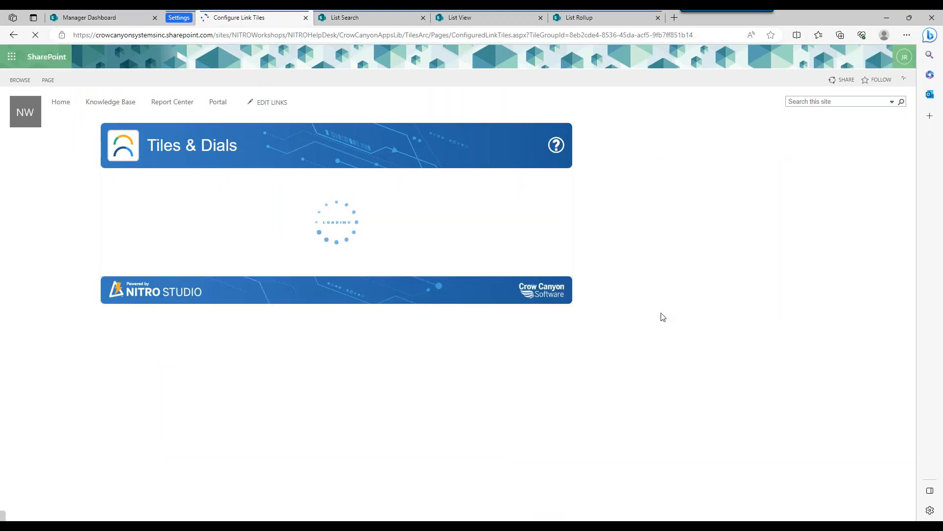
pyautogui.click(536, 504)
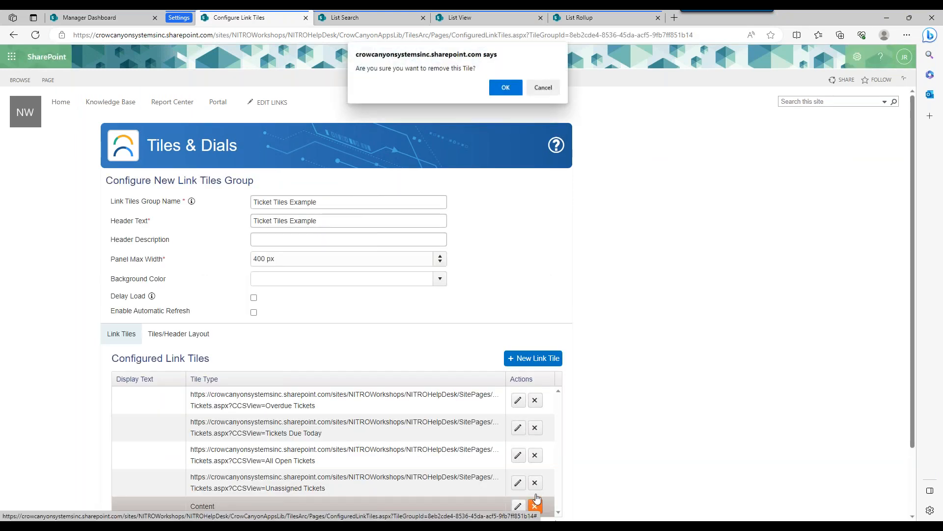
pyautogui.click(505, 85)
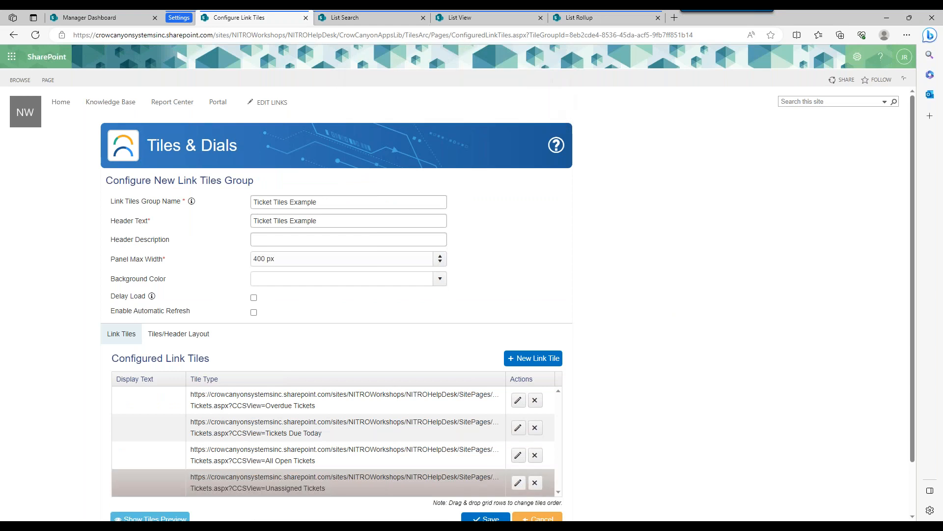
pyautogui.click(536, 484)
pyautogui.click(505, 86)
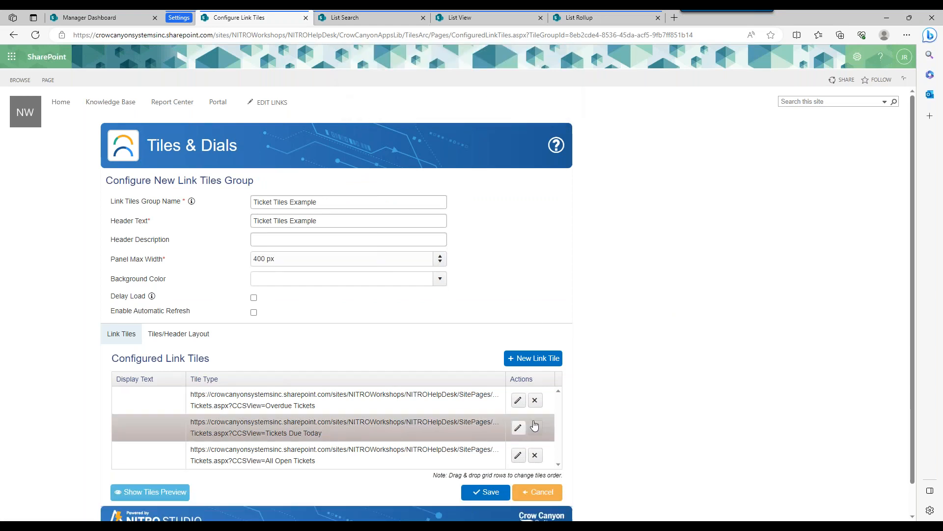
pyautogui.click(535, 456)
pyautogui.click(506, 86)
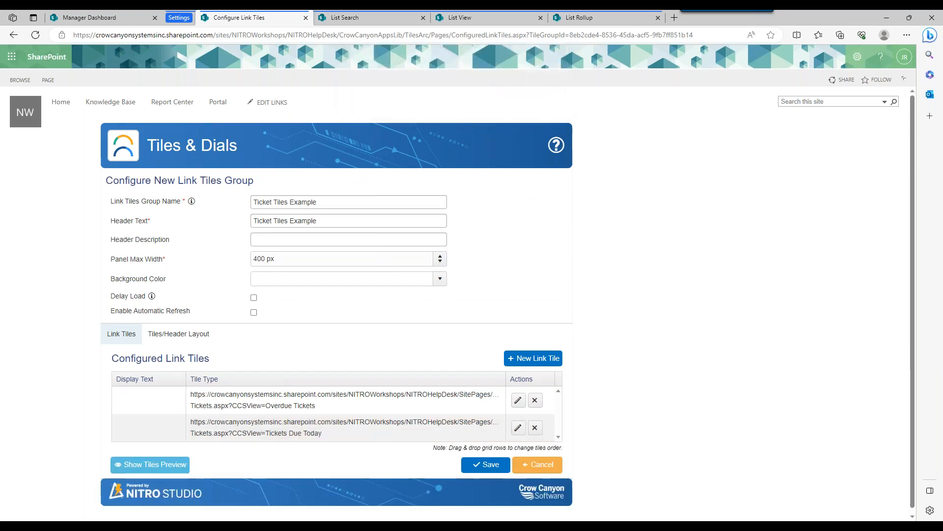
pyautogui.click(536, 428)
pyautogui.click(506, 86)
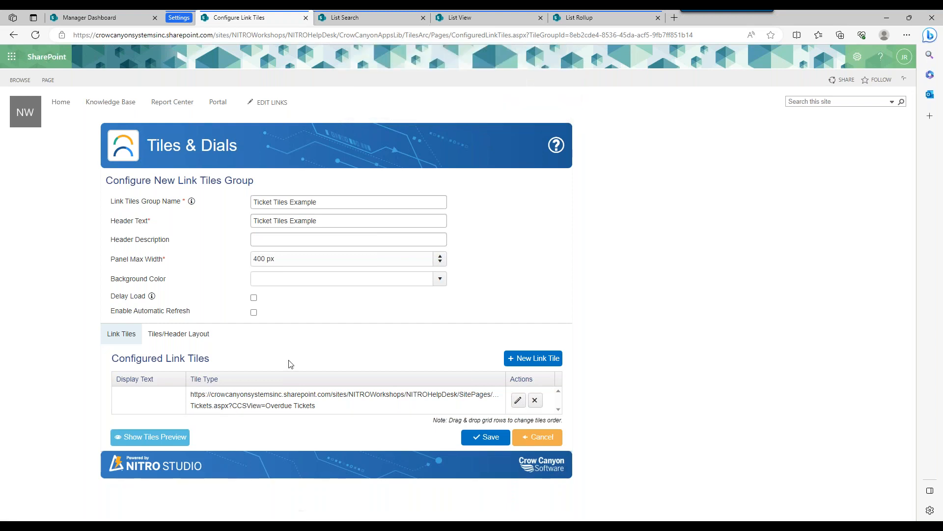
# Set the tiles group's Panel Max Width to 1850 px.
pyautogui.click(195, 336)
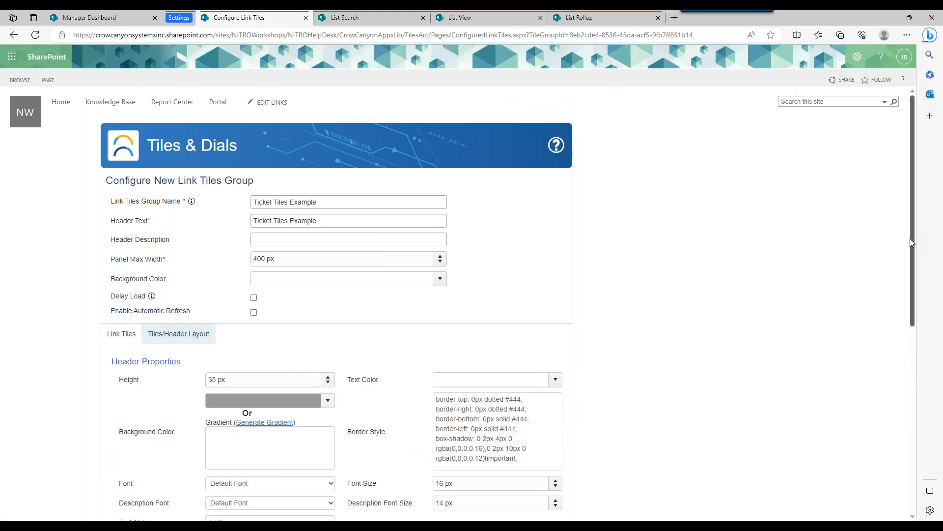
pyautogui.moveTo(267, 261); pyautogui.dragTo(174, 261)
pyautogui.write('1850')
pyautogui.click(523, 275)
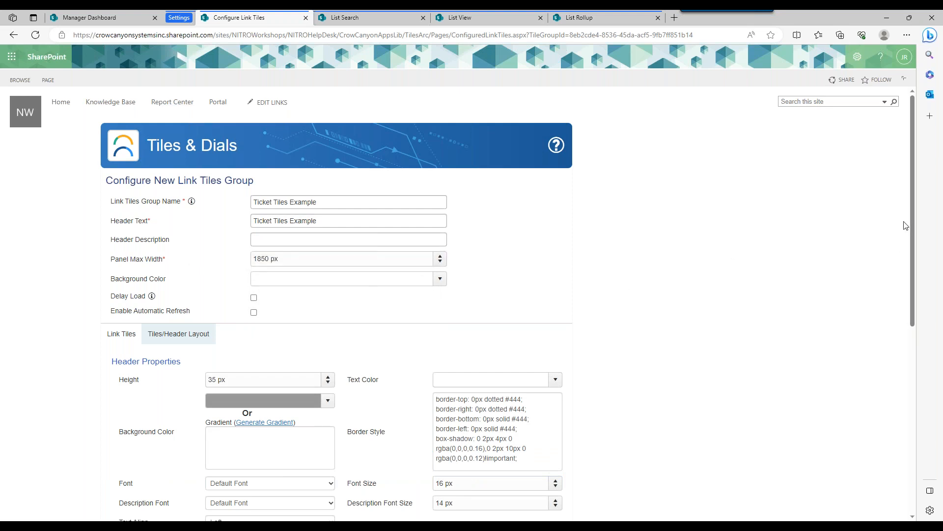
# Review the Overdue Tickets tile's caption and general settings, then confirm the tile.
pyautogui.click(121, 334)
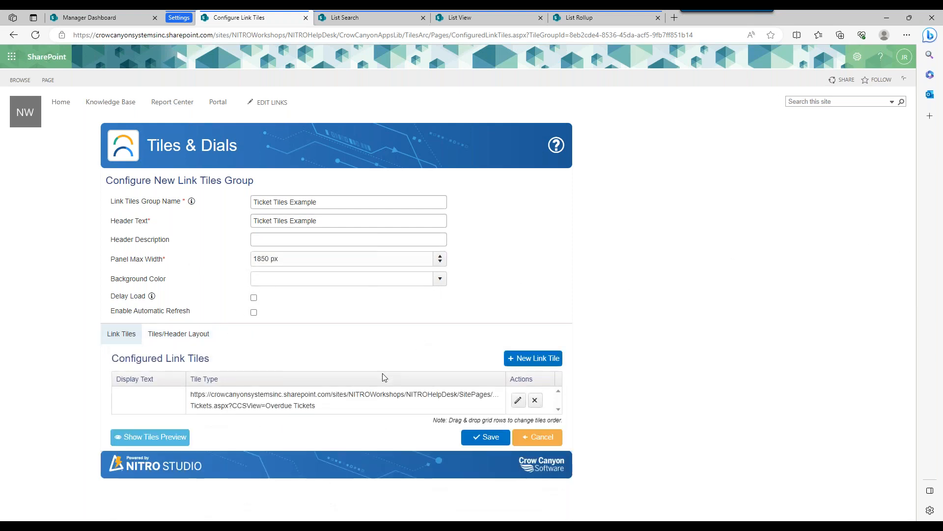
pyautogui.click(518, 400)
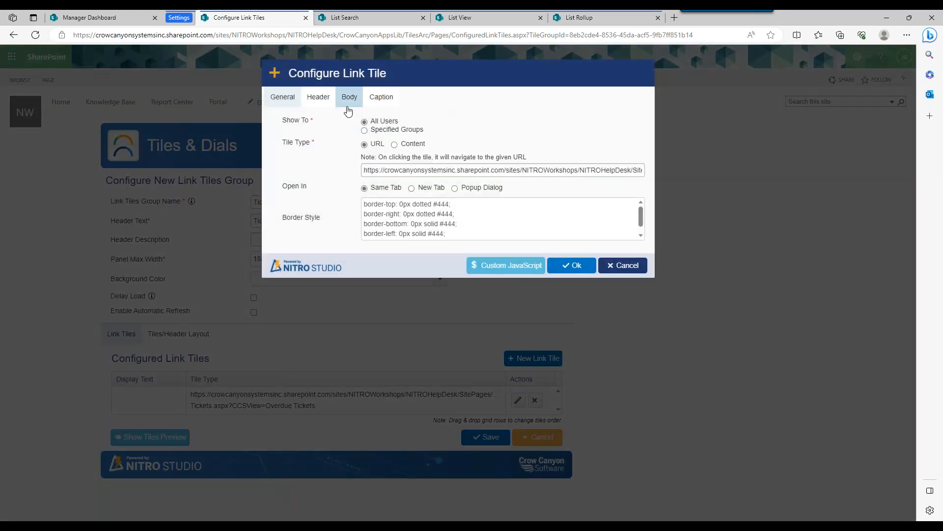
pyautogui.click(366, 100)
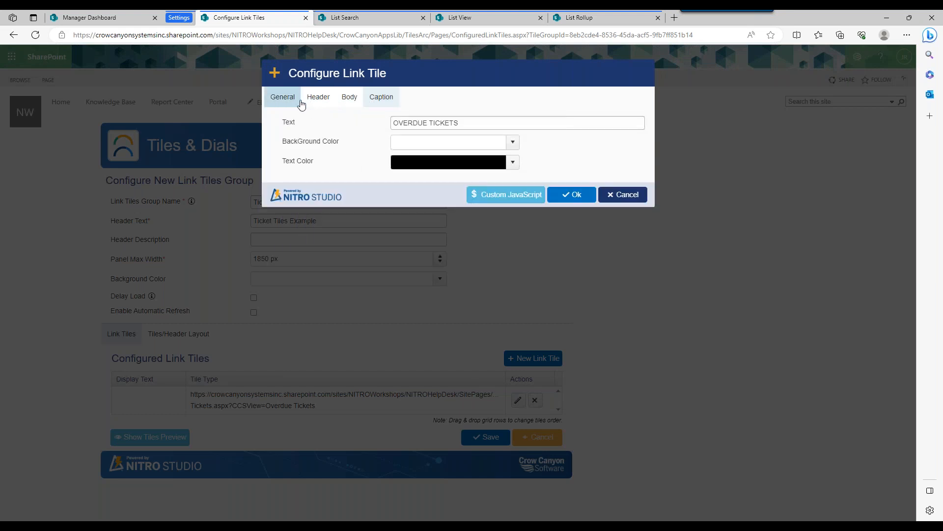
pyautogui.click(294, 101)
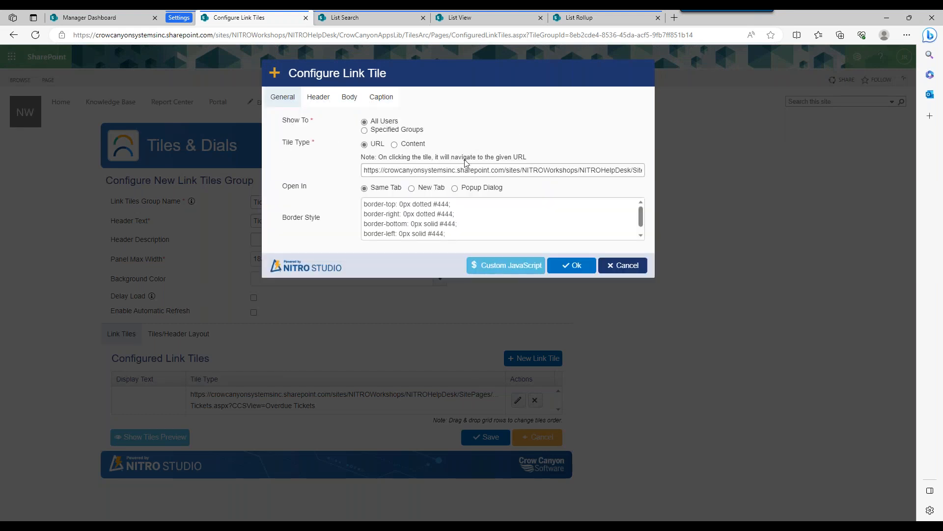
pyautogui.click(571, 266)
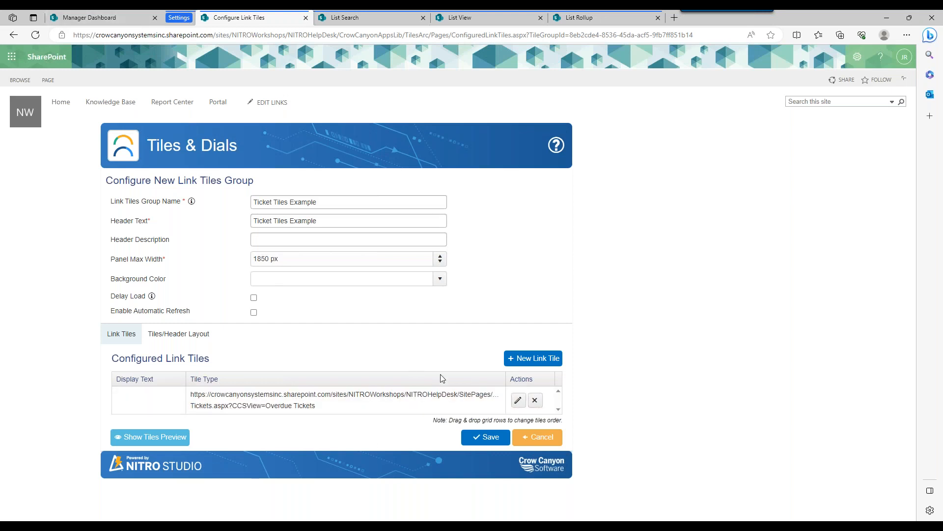
# Save the tiles group and refresh the Manager Dashboard to check the remaining Overdue Tickets tile at the new panel width.
pyautogui.click(485, 437)
pyautogui.click(88, 18)
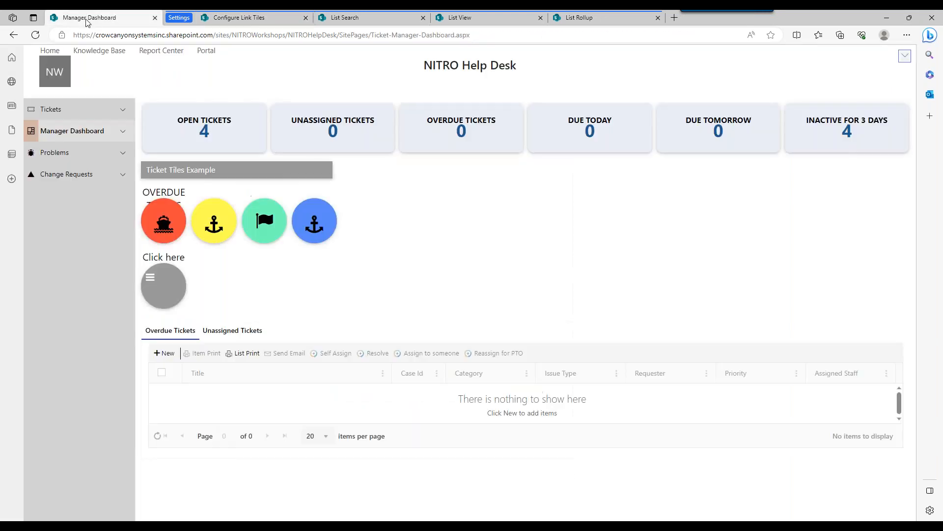
pyautogui.click(36, 35)
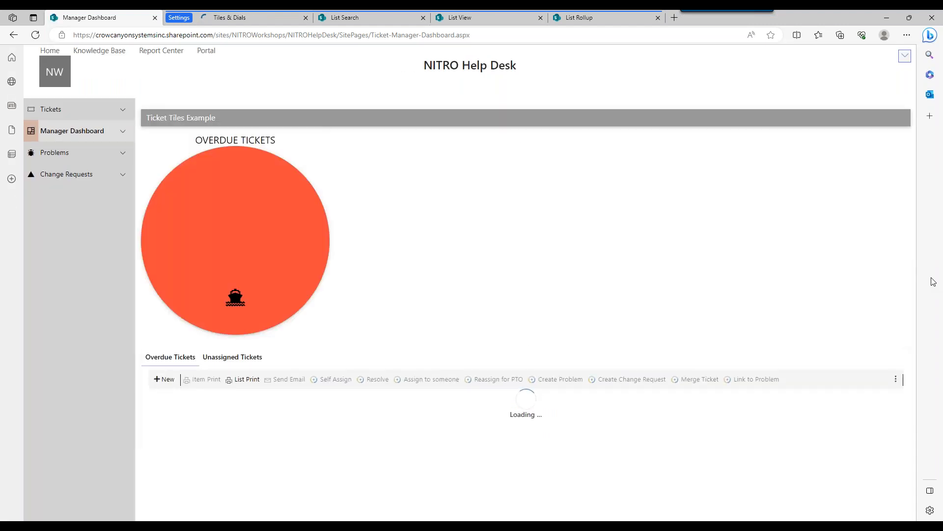
# Set the Ticket Tiles Example group's tile shape to Rectangular, save the group, and check the result on the Manager Dashboard.
pyautogui.click(272, 17)
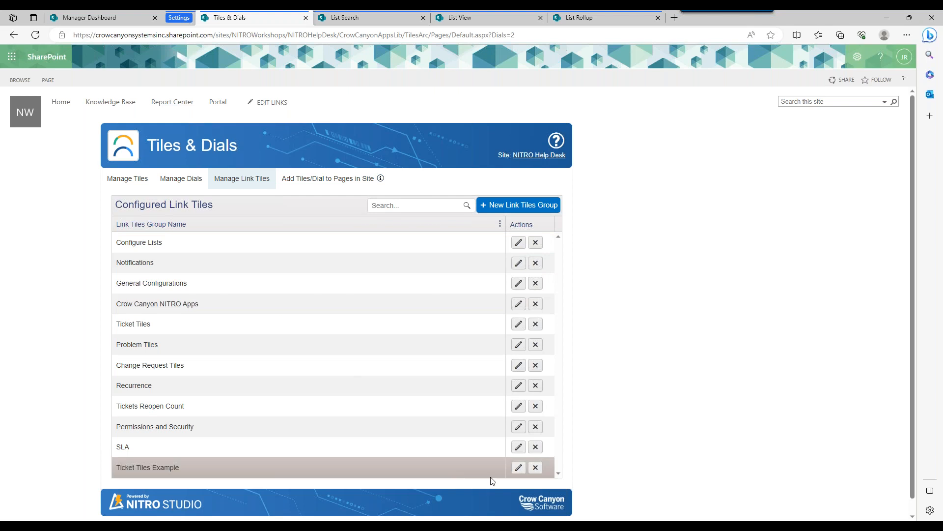
pyautogui.click(518, 468)
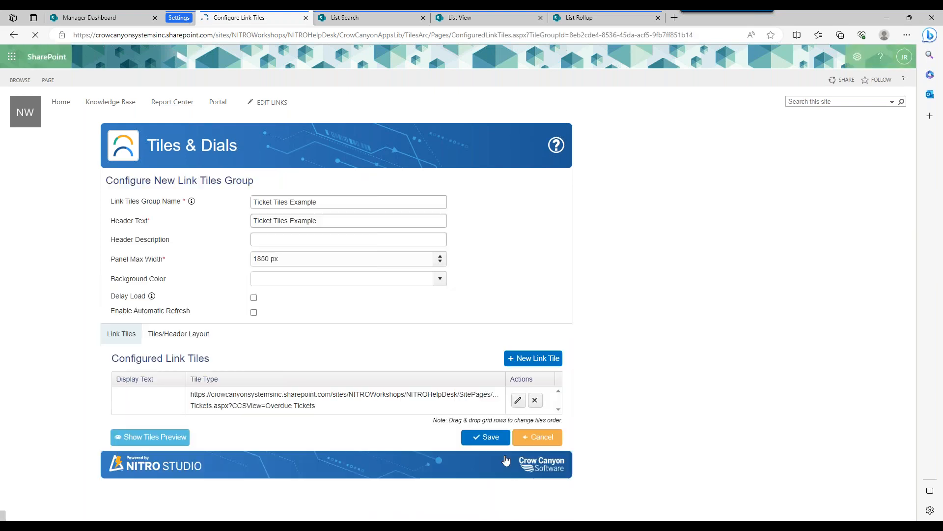
pyautogui.click(169, 336)
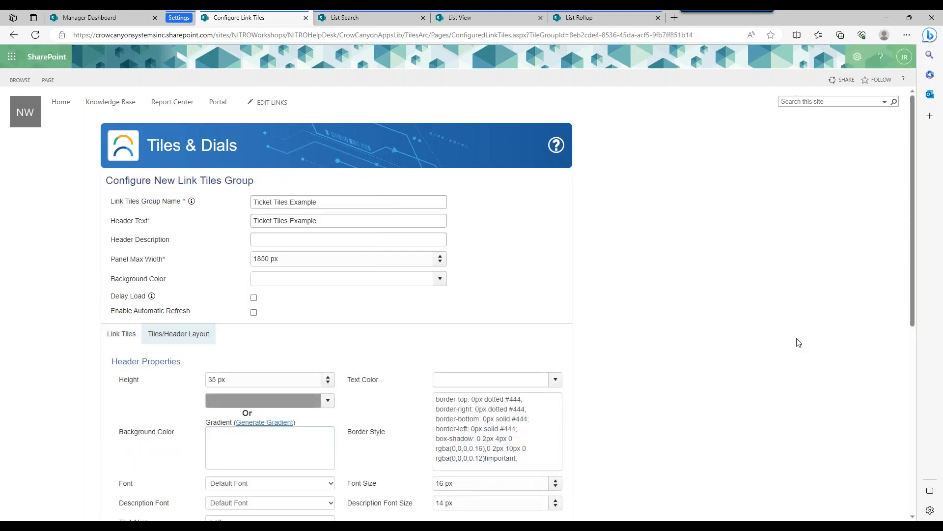
pyautogui.moveTo(913, 295); pyautogui.dragTo(910, 464)
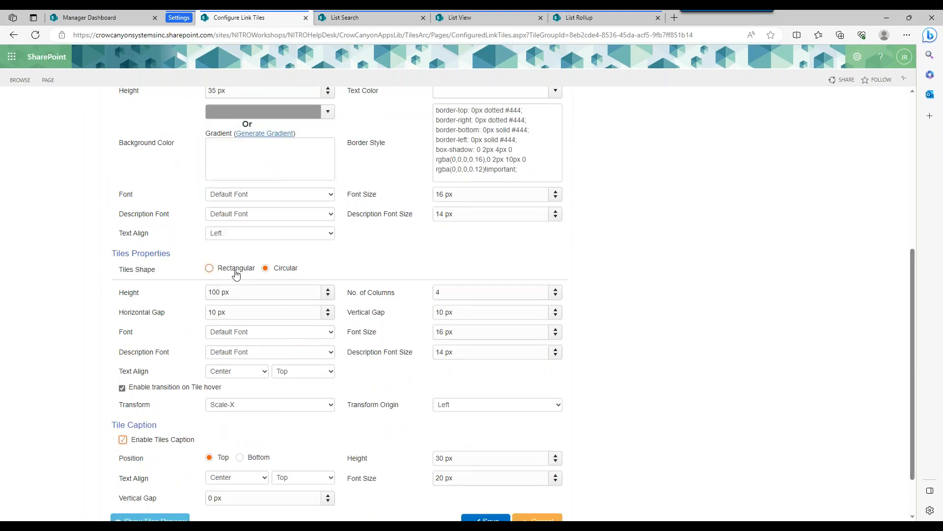
pyautogui.click(212, 267)
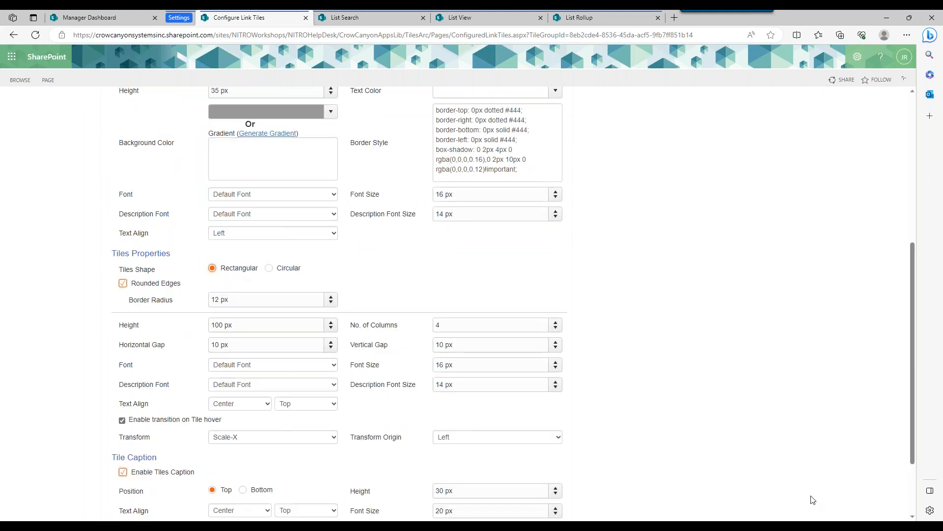
pyautogui.scroll(-3, 908, 352)
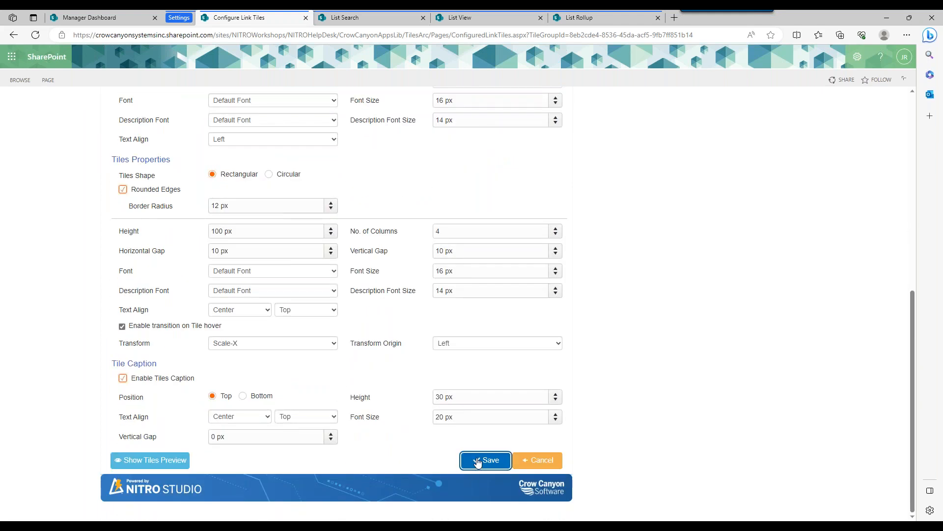
pyautogui.click(477, 461)
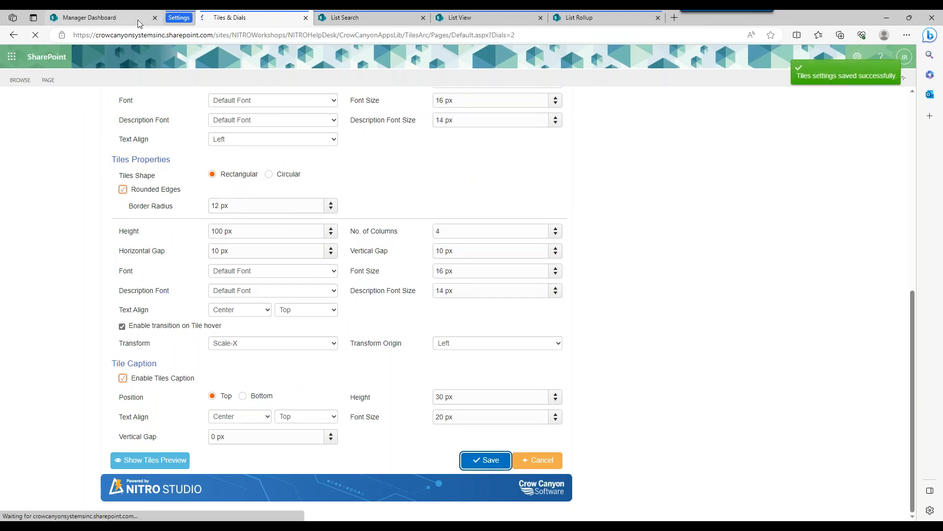
pyautogui.click(128, 17)
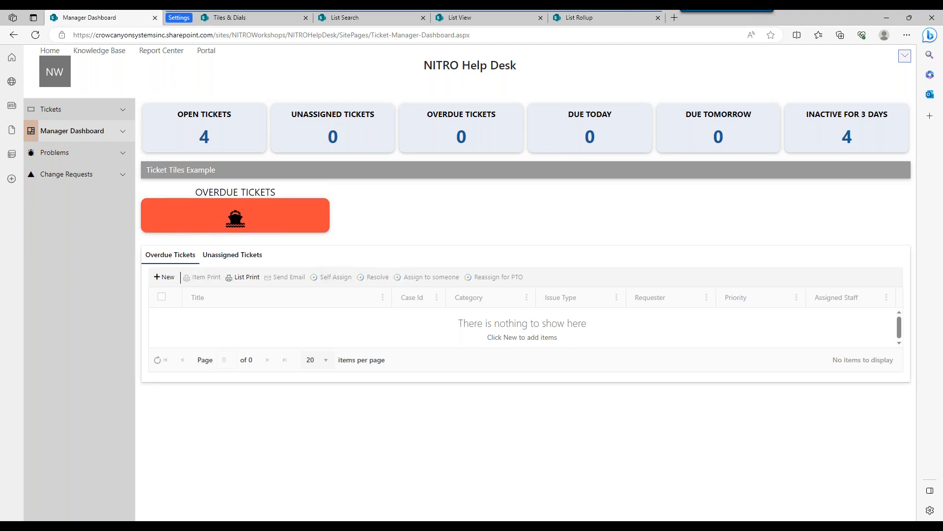
pyautogui.click(902, 61)
pyautogui.click(858, 57)
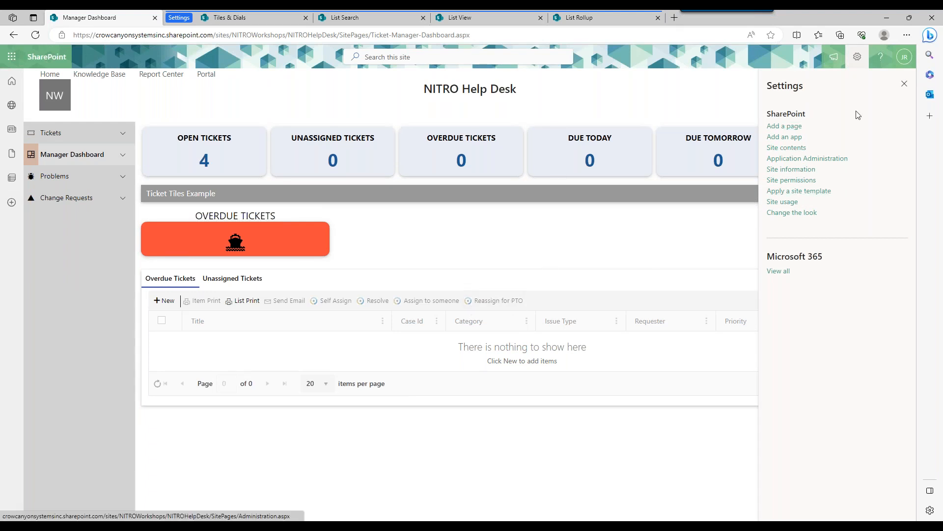
pyautogui.click(905, 84)
# Reload the Manager Dashboard page with ?ccsmode=1 appended to its address.
pyautogui.click(530, 38)
pyautogui.click(530, 38)
pyautogui.write('?ccsmode')
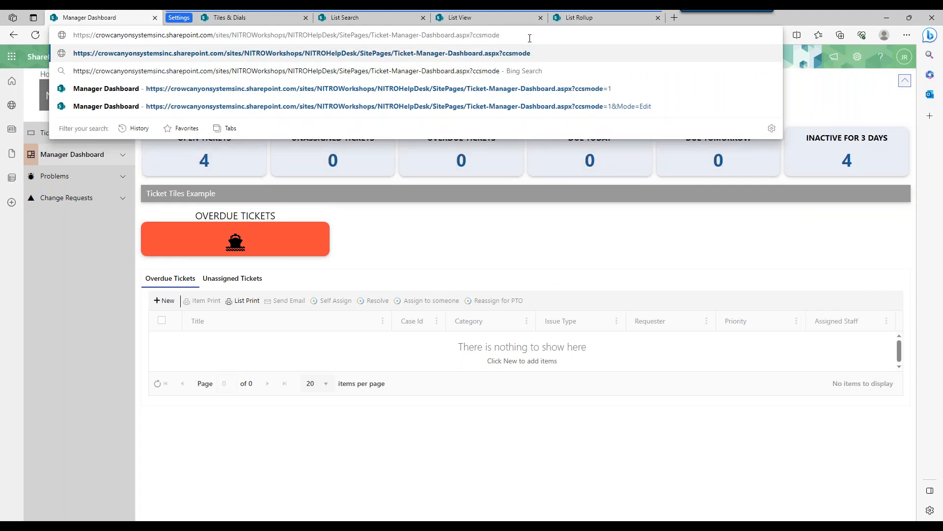
pyautogui.click(492, 18)
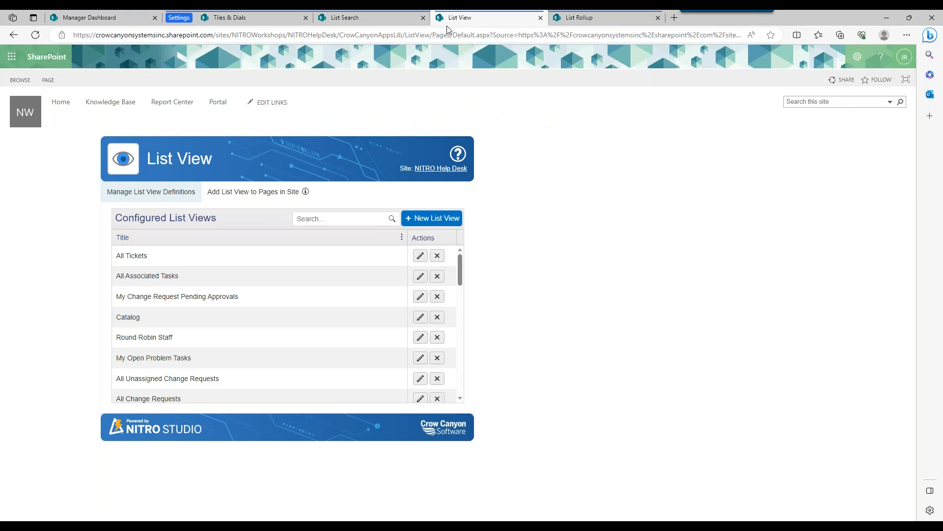
pyautogui.click(142, 22)
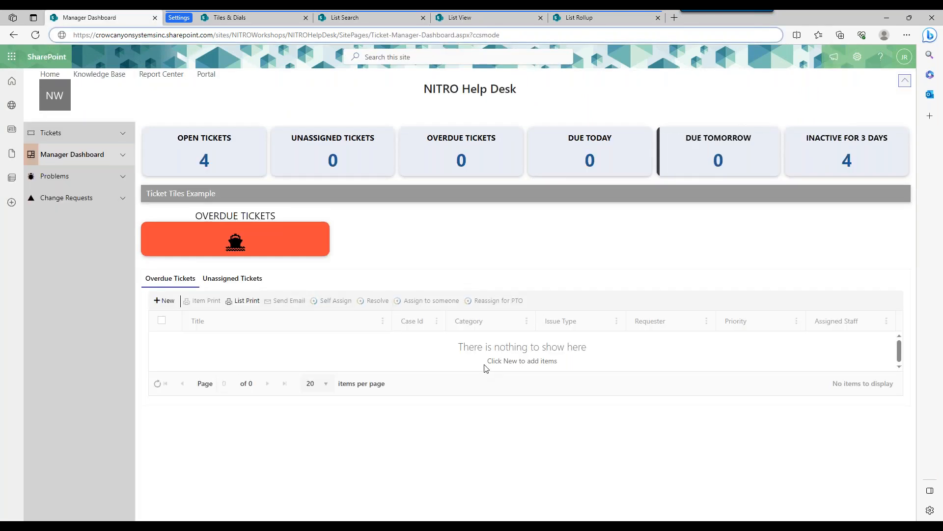
pyautogui.click(457, 19)
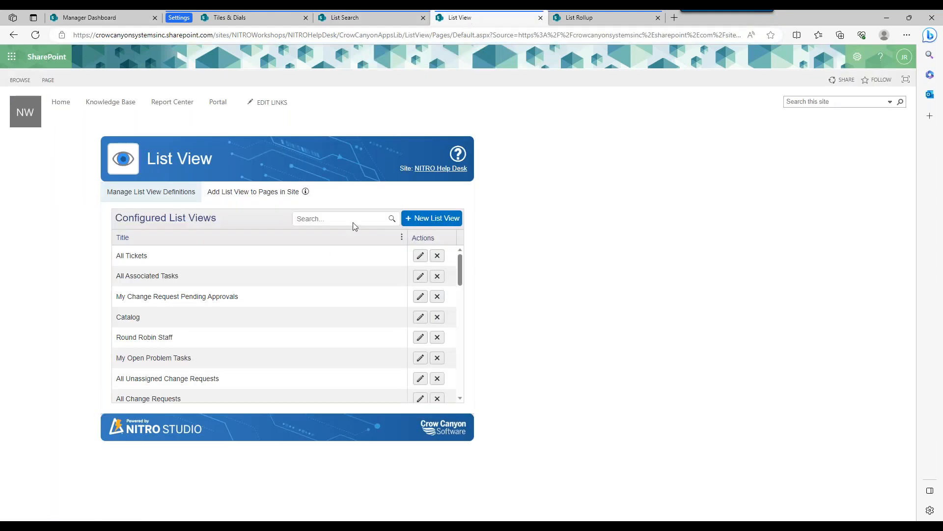
pyautogui.click(109, 18)
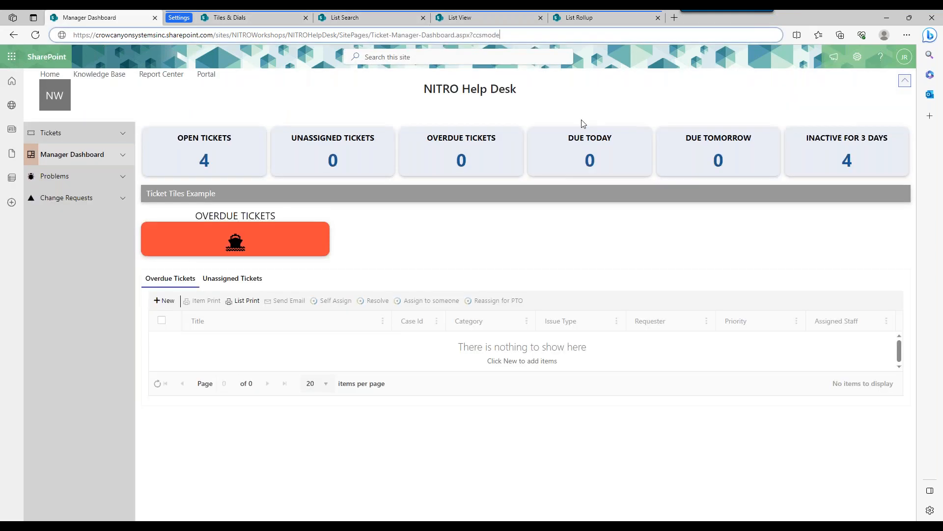
pyautogui.write('=1')
pyautogui.press('Return')
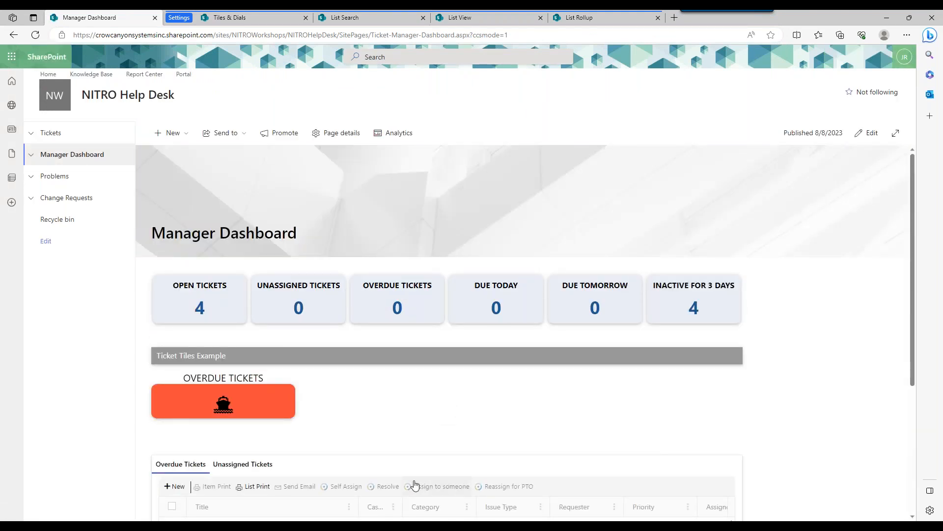
# Put the Manager Dashboard in edit mode, check which list view its ticket list web part uses, and republish the page.
pyautogui.click(874, 140)
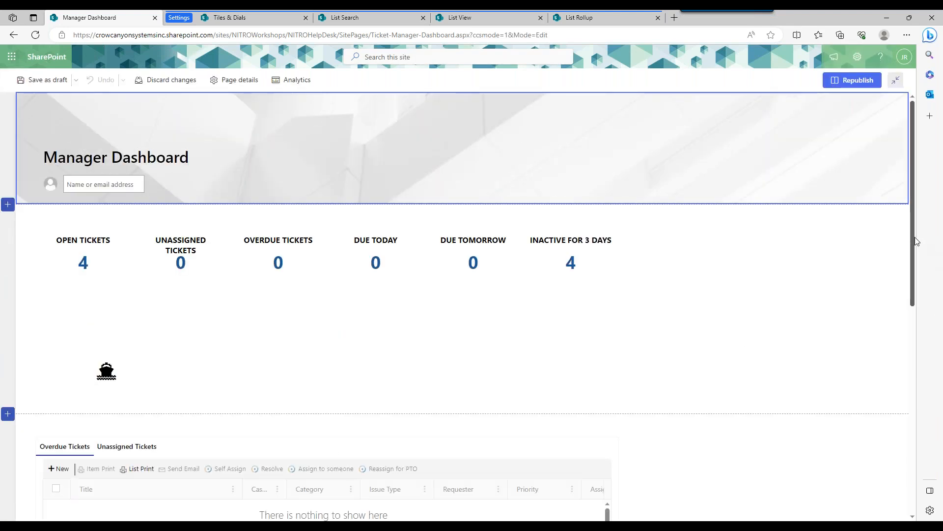
pyautogui.scroll(-3, 912, 269)
pyautogui.click(146, 291)
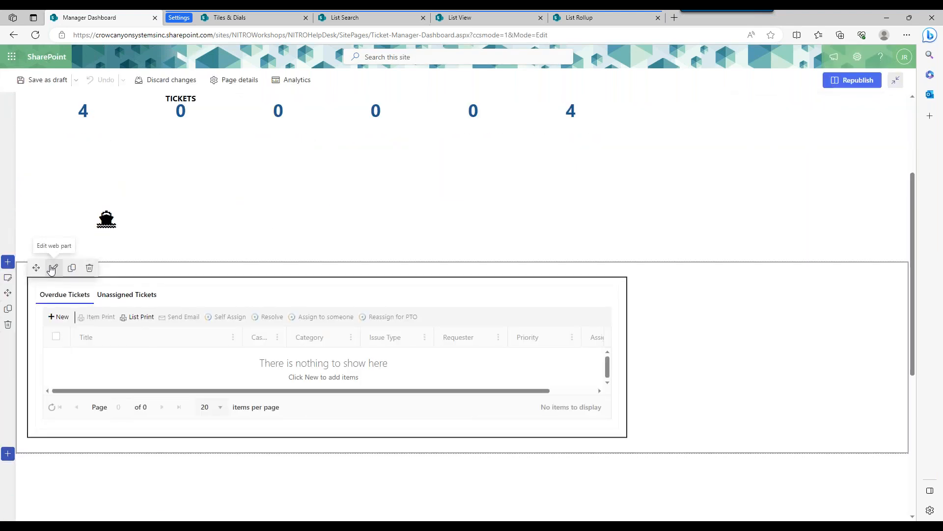
pyautogui.click(54, 268)
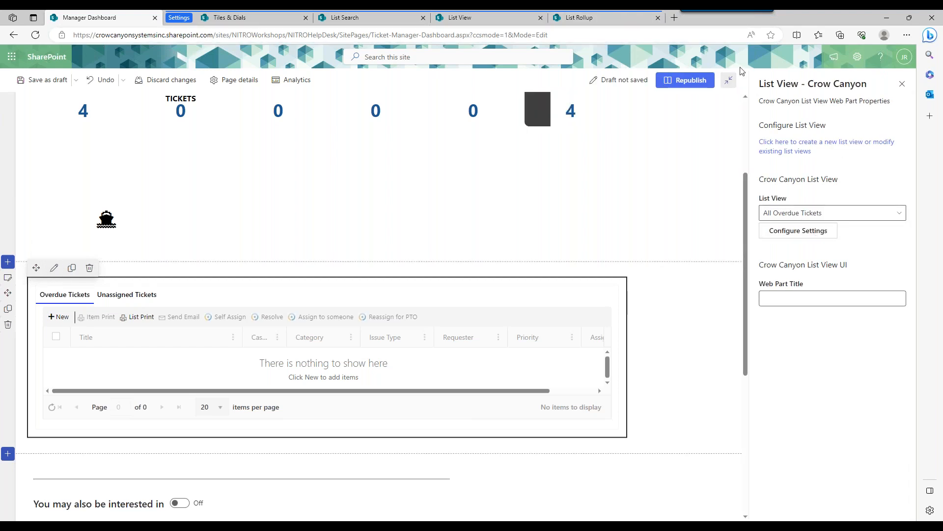
pyautogui.click(686, 80)
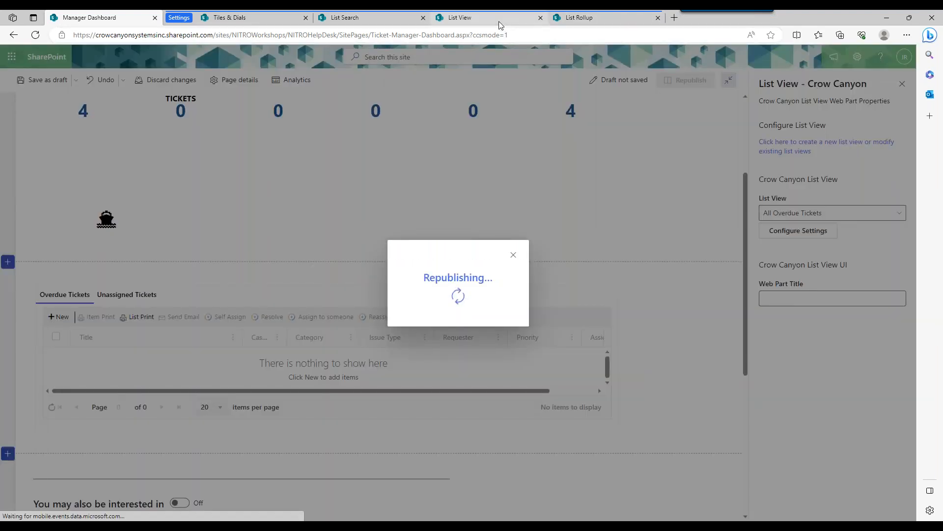
# Open the All Overdue Tickets list view definition for editing in the List View app.
pyautogui.click(499, 22)
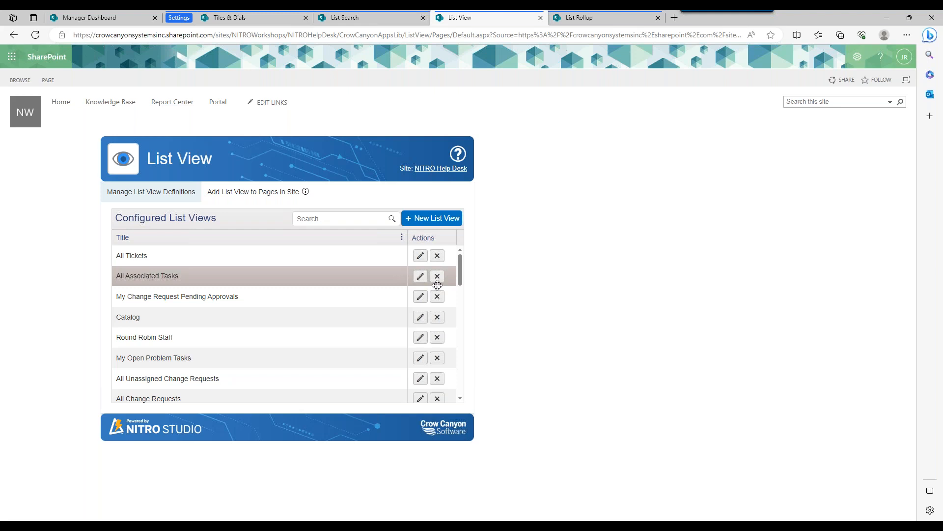
pyautogui.scroll(-3, 221, 304)
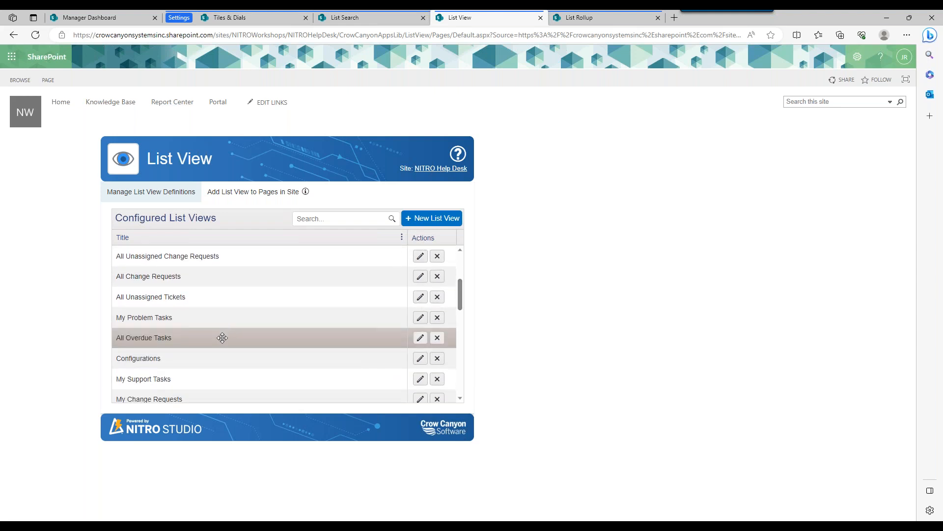
pyautogui.moveTo(461, 294); pyautogui.dragTo(460, 368)
pyautogui.click(421, 337)
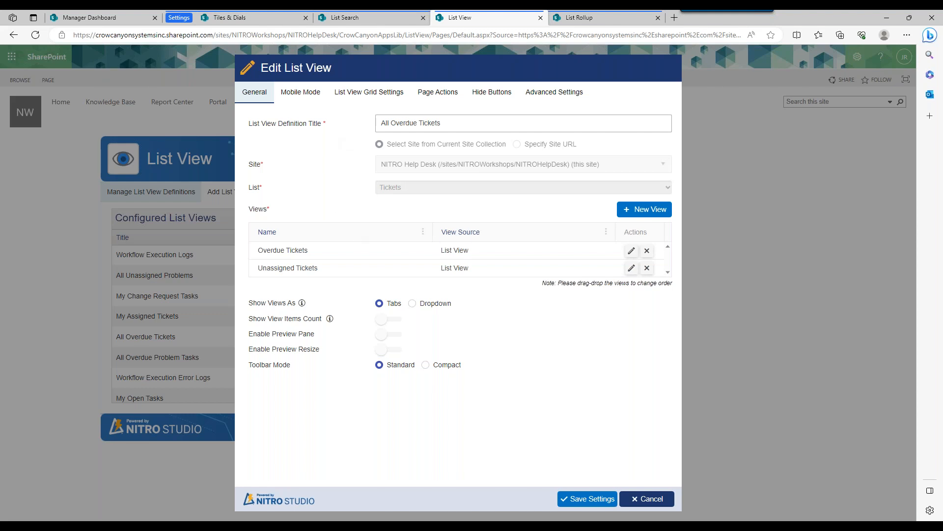
# Try out a new view with the SP and Query sources, including an added query condition, and discard it.
pyautogui.click(644, 211)
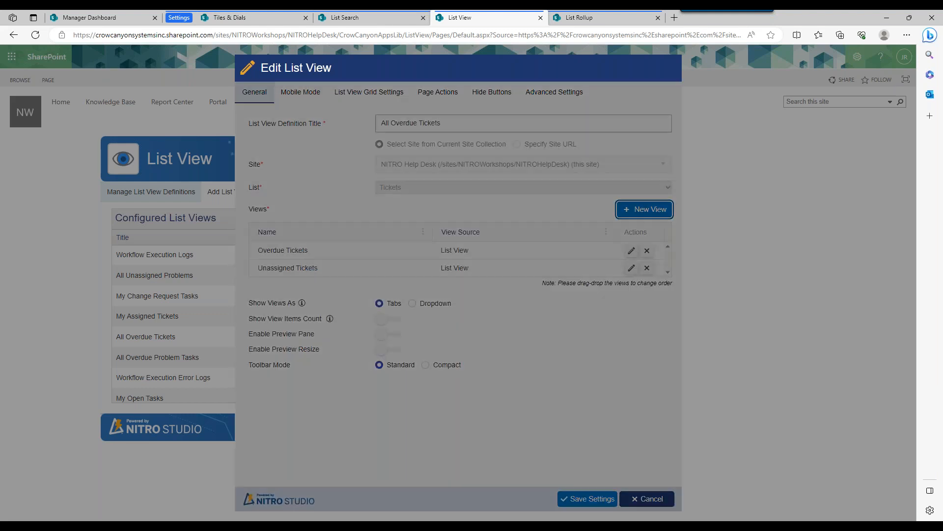
pyautogui.click(427, 139)
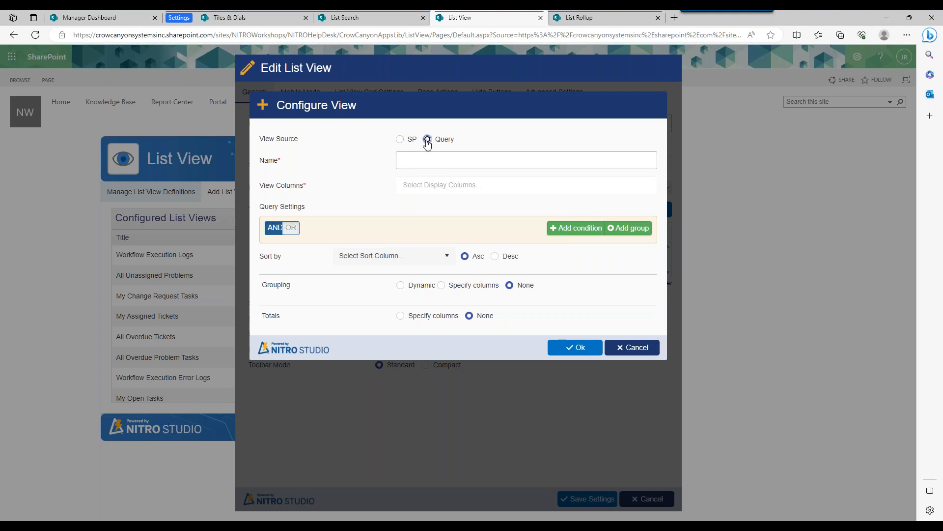
pyautogui.click(400, 140)
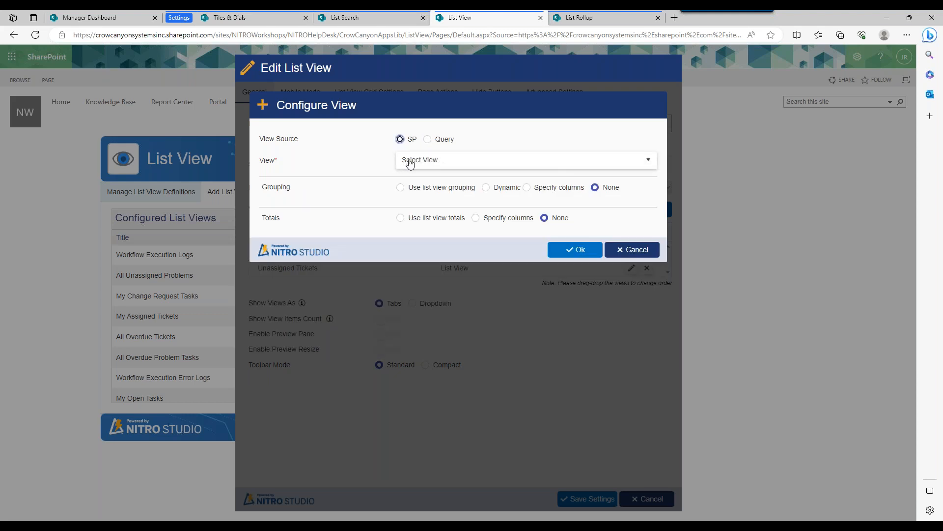
pyautogui.click(427, 140)
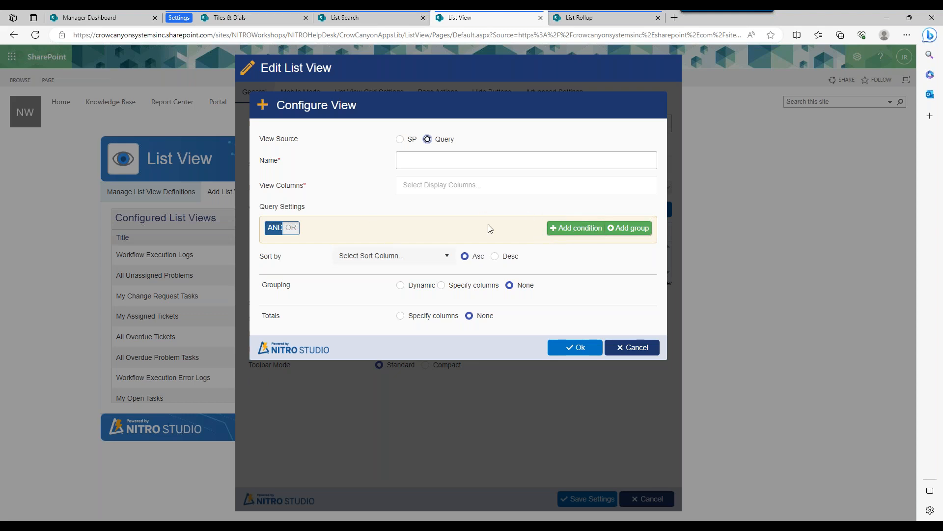
pyautogui.click(578, 228)
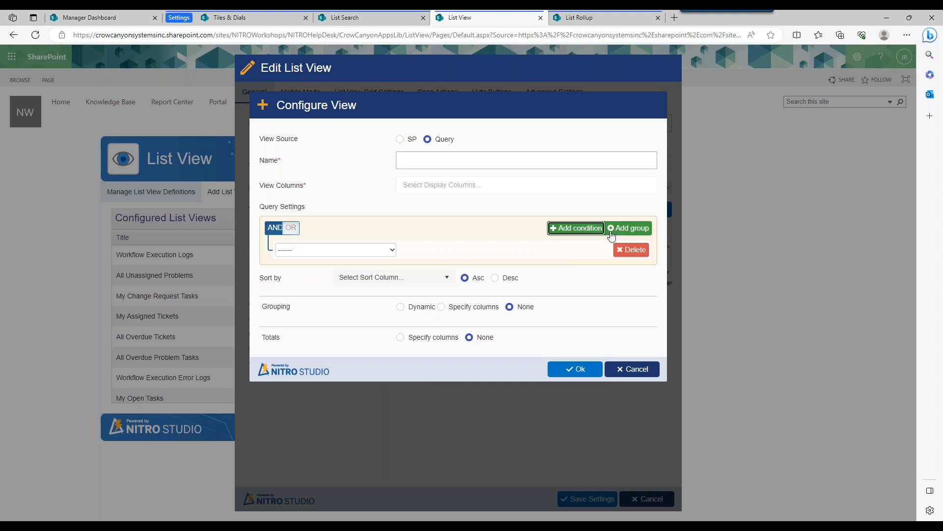
pyautogui.click(620, 250)
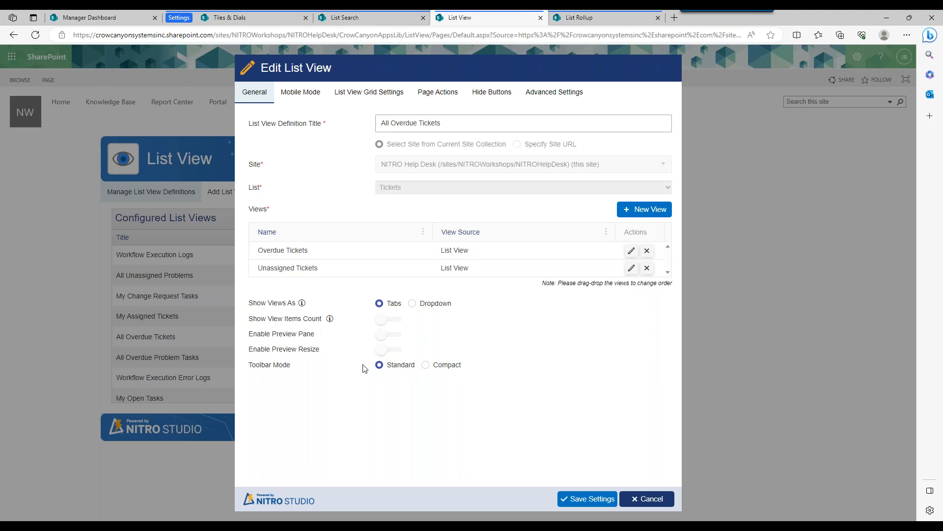
# Review the list view's grid settings, page actions, hidden buttons and the Extended Settings JSON in its advanced settings.
pyautogui.click(341, 95)
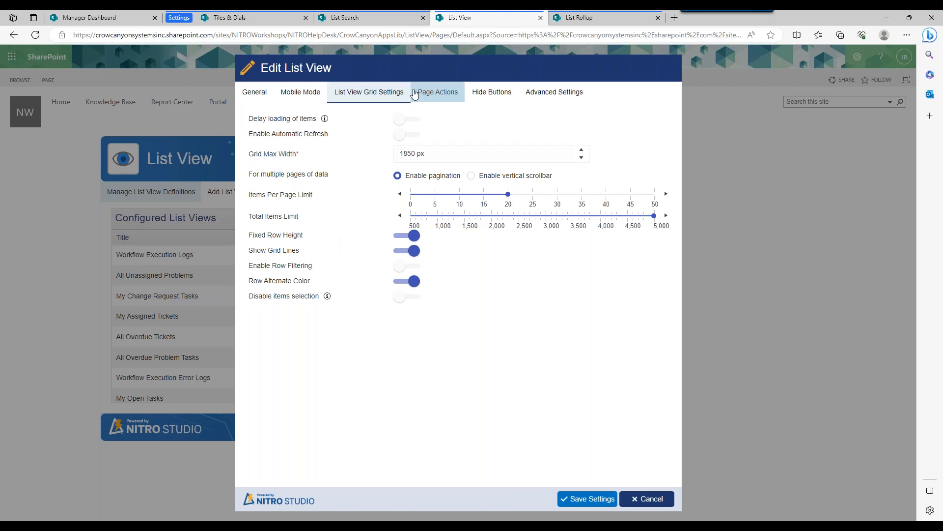
pyautogui.click(431, 93)
pyautogui.click(481, 97)
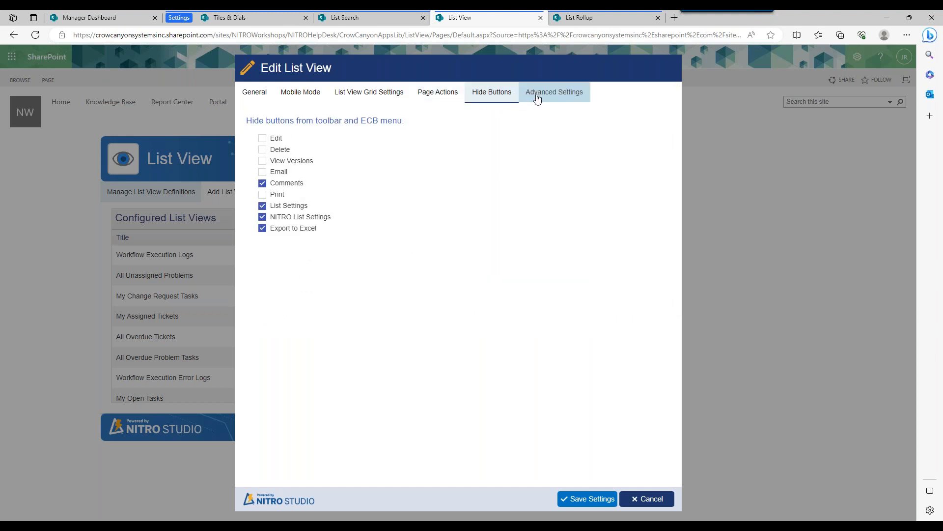
pyautogui.click(537, 99)
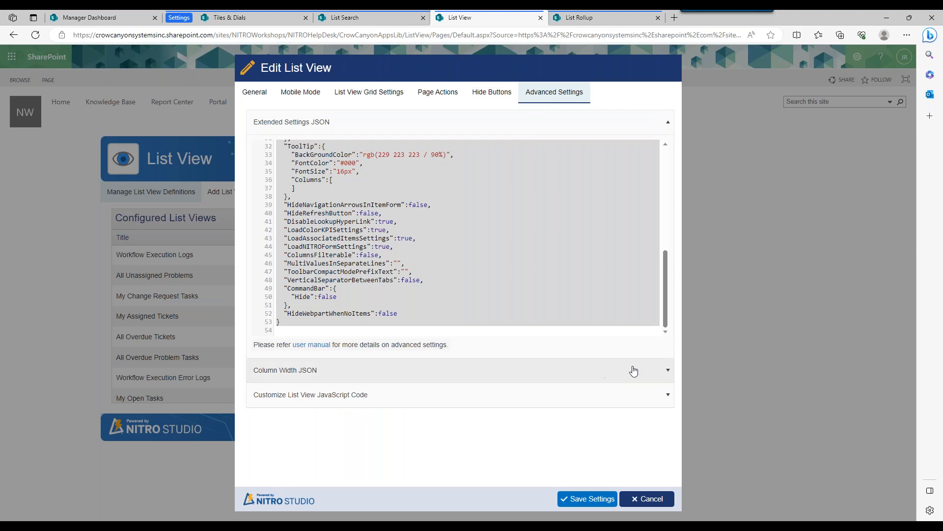
pyautogui.moveTo(667, 305)
pyautogui.mouseDown()
pyautogui.moveTo(663, 191)
pyautogui.moveTo(676, 306)
pyautogui.mouseUp()
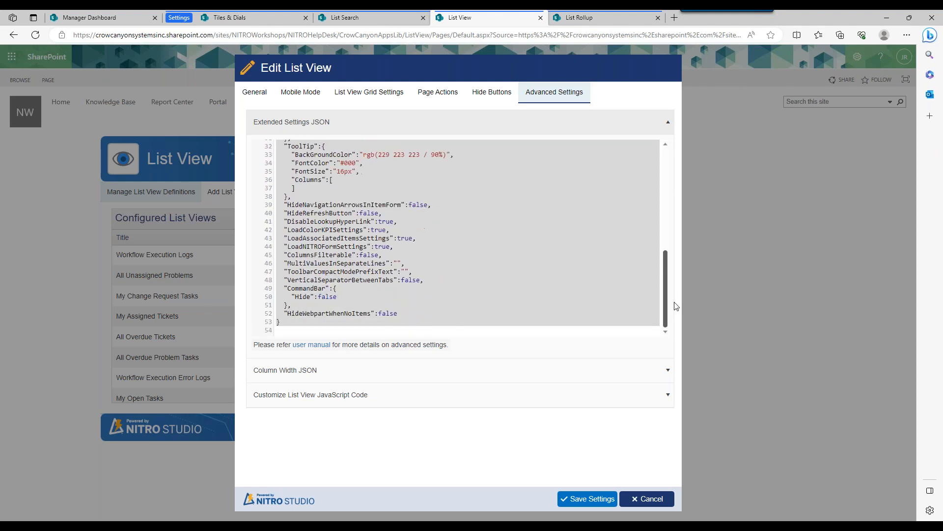
pyautogui.click(368, 230)
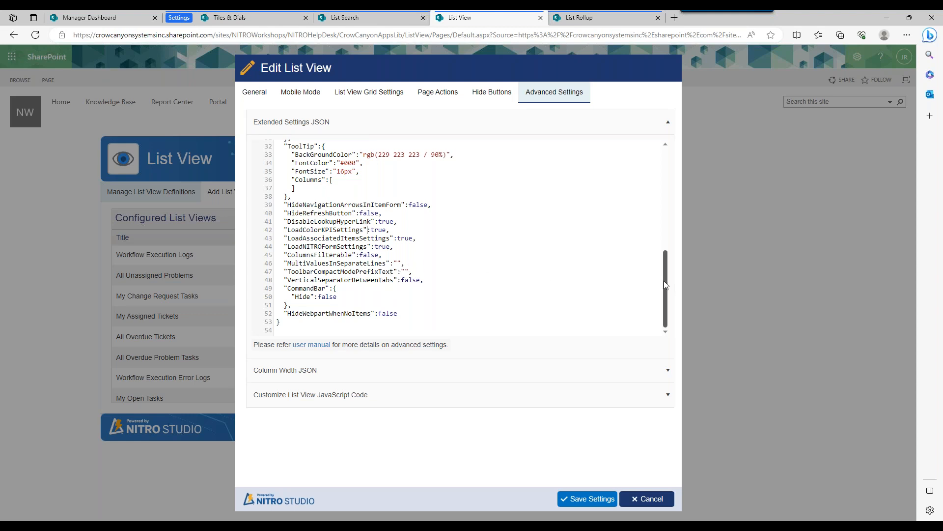
pyautogui.scroll(1, 297, 320)
# Set the CommandBar's Hide value to true in the list view's Extended Settings JSON and save the settings.
pyautogui.click(86, 17)
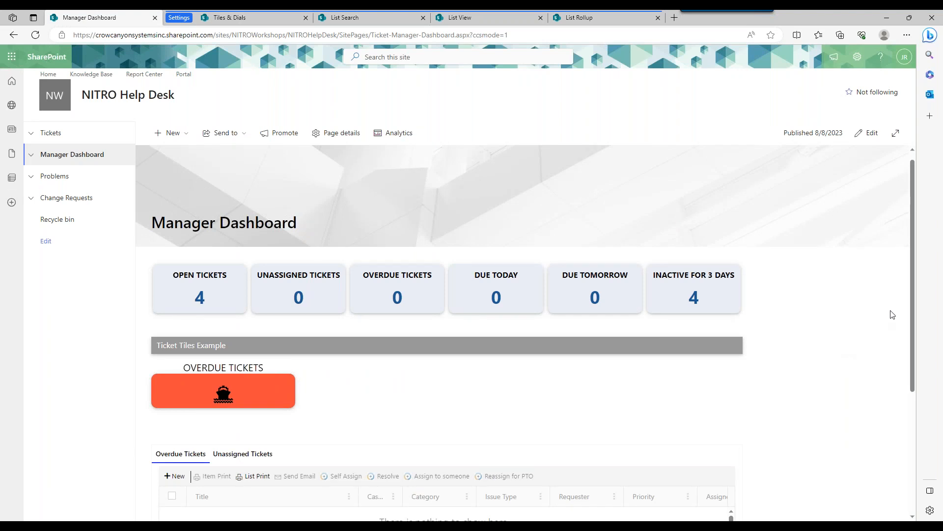
pyautogui.click(464, 18)
pyautogui.doubleClick(329, 304)
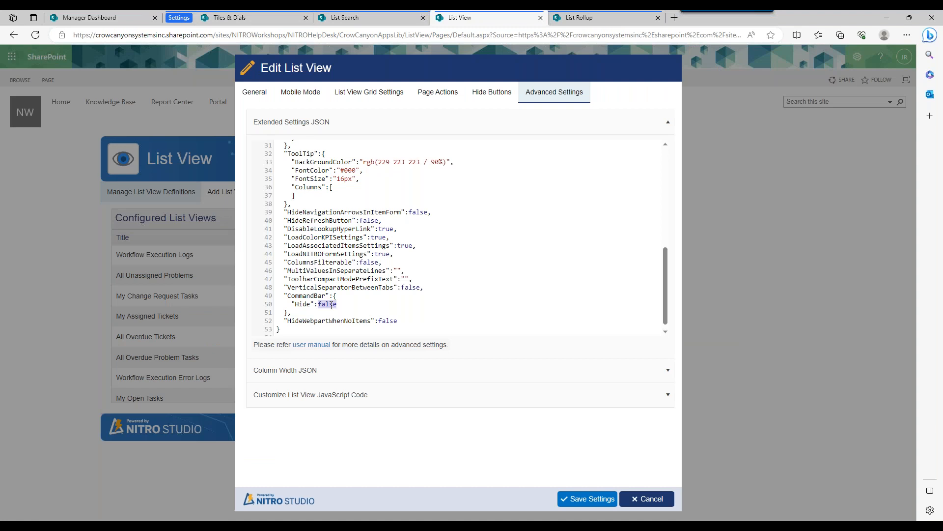
pyautogui.write('true')
pyautogui.click(601, 501)
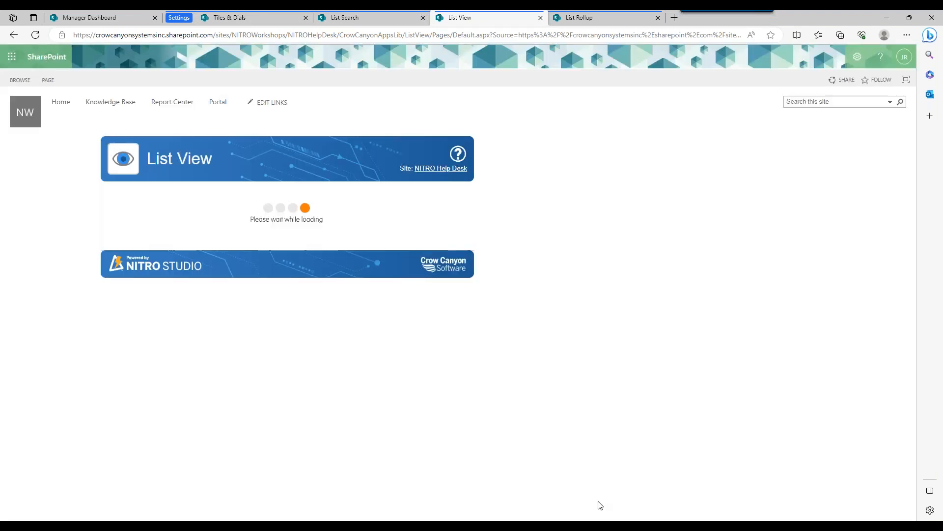
# Return to the Manager Dashboard and reload it to check the command bar above the overdue tickets list.
pyautogui.click(89, 17)
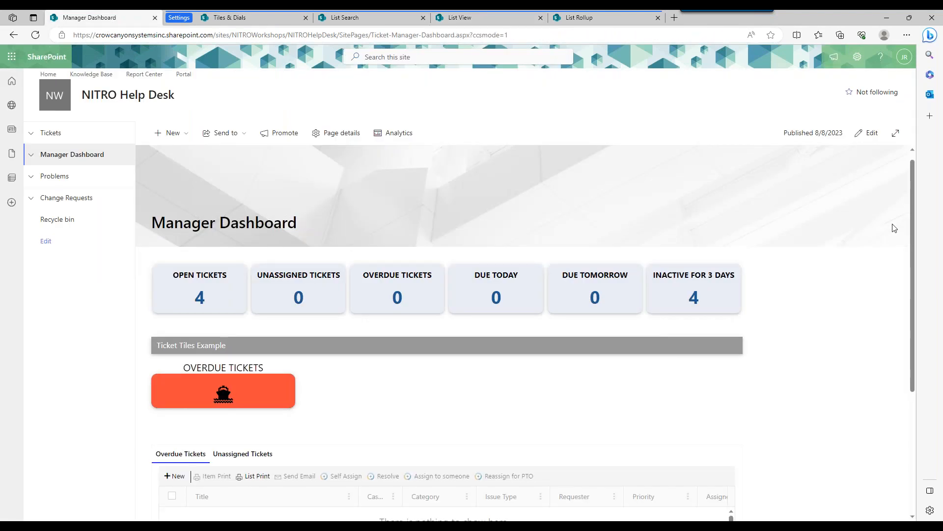
pyautogui.scroll(-3, 910, 224)
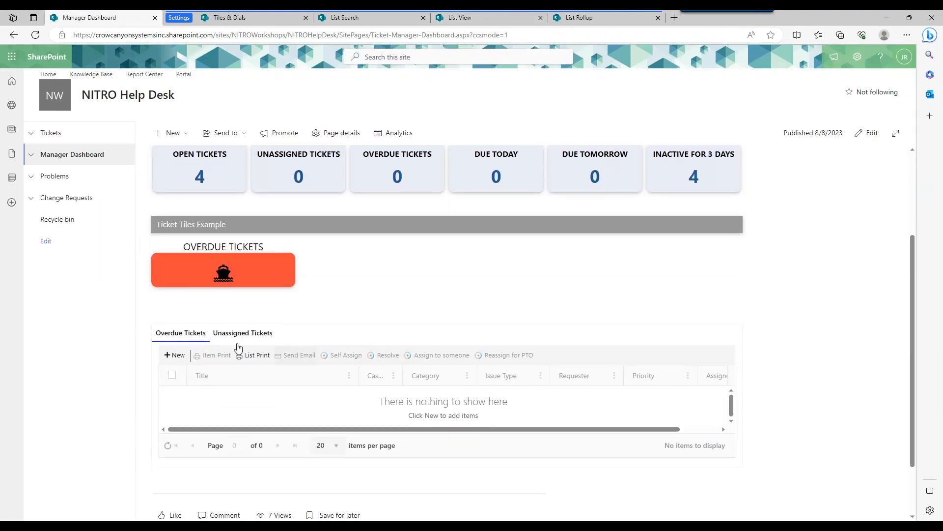
pyautogui.click(36, 35)
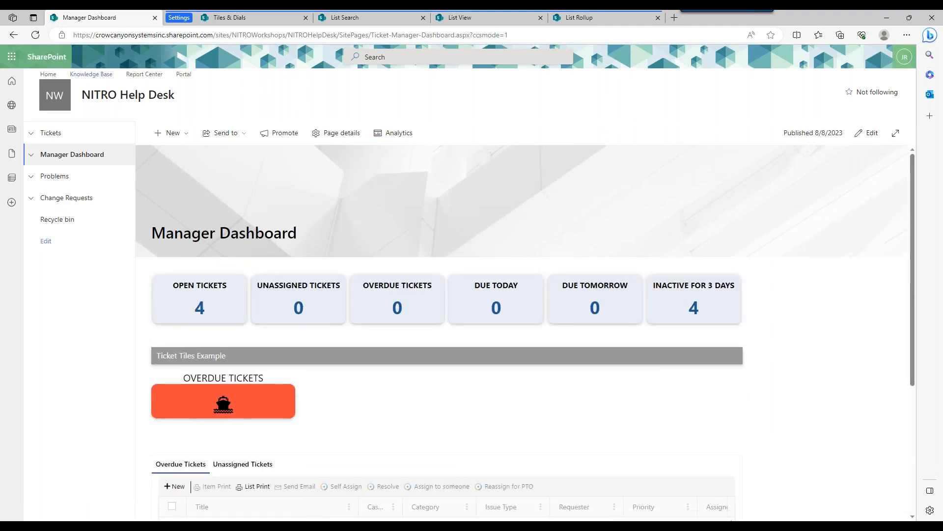
pyautogui.click(35, 35)
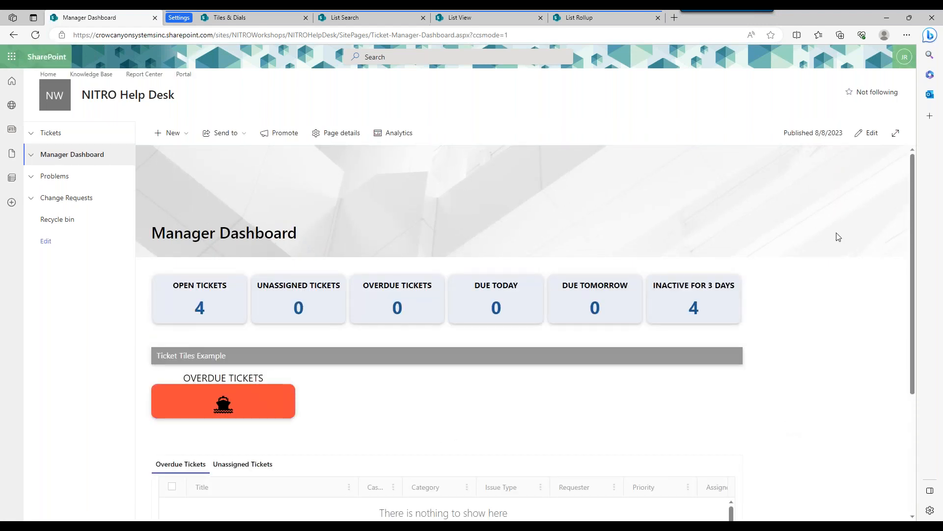
# Remove the ccsmode=1 query parameter from the Manager Dashboard's URL and load the page without it.
pyautogui.click(473, 35)
pyautogui.press('Delete')
pyautogui.press('Delete')
pyautogui.press('Delete')
pyautogui.press('Delete')
pyautogui.press('Delete')
pyautogui.press('Delete')
pyautogui.press('Delete')
pyautogui.press('Delete')
pyautogui.press('Delete')
pyautogui.press('Return')
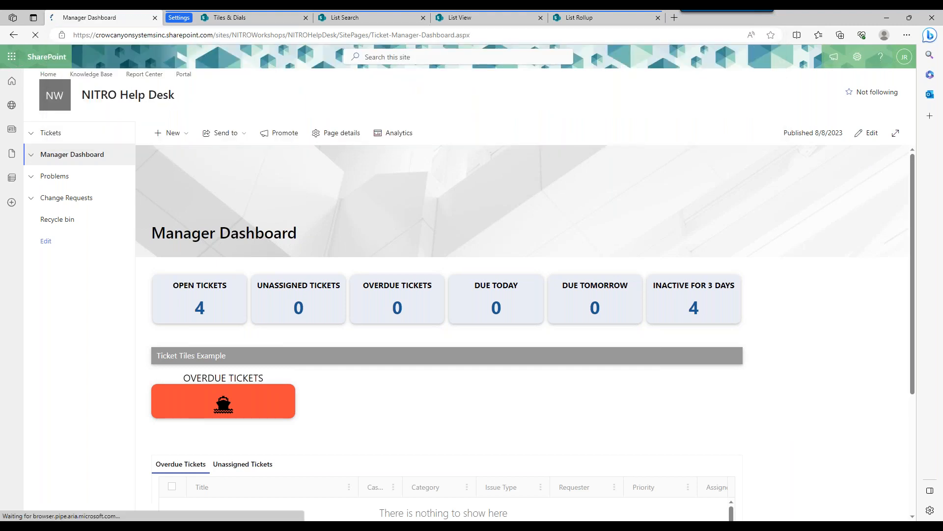
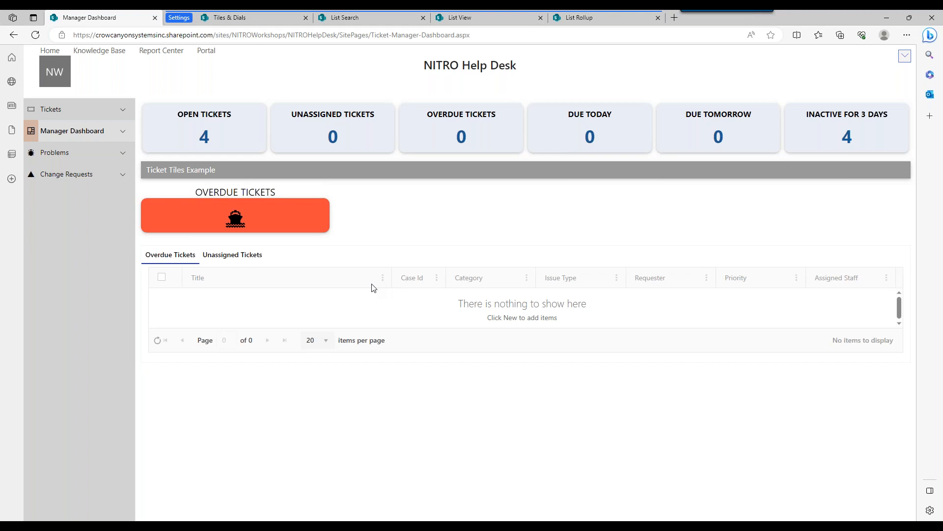
# Show the dashboard list's Unassigned Tickets view and switch back to Overdue Tickets.
pyautogui.click(232, 255)
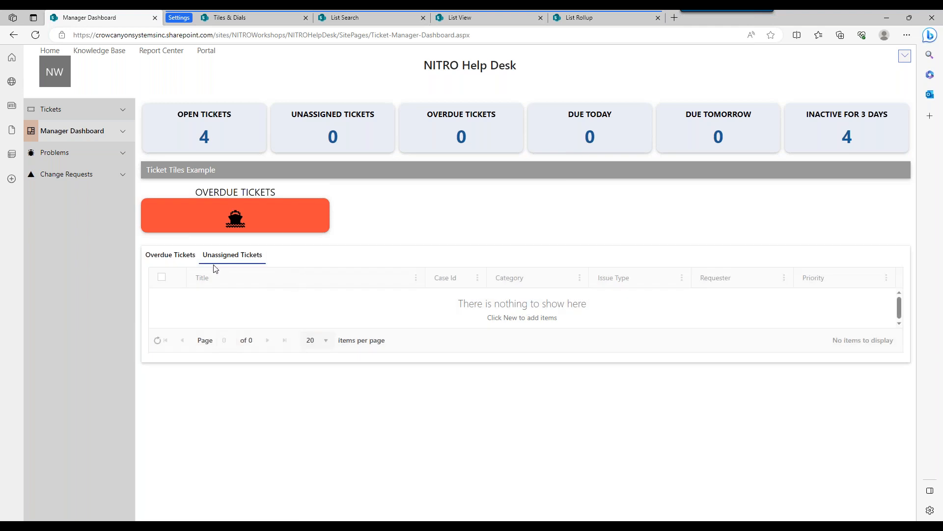
pyautogui.click(180, 254)
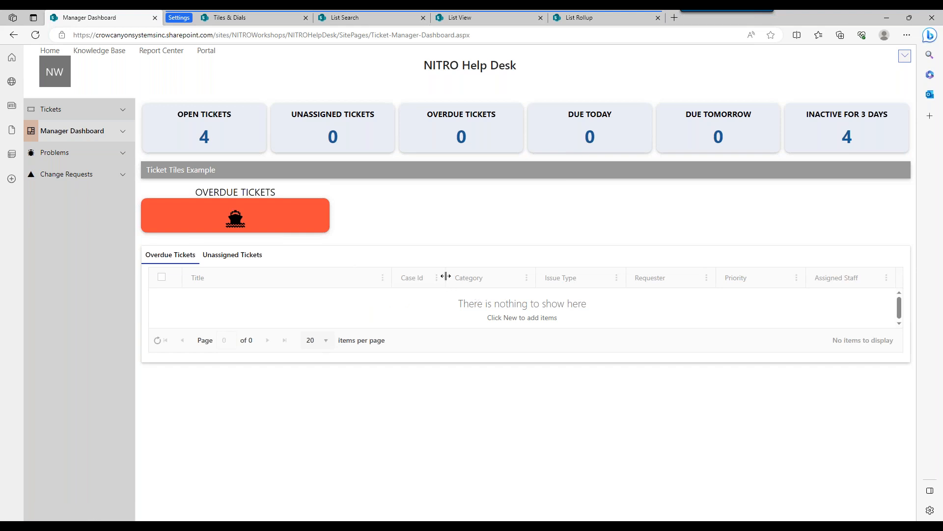
# Open the All Overdue Tickets list view definition and review its Mobile Mode settings.
pyautogui.click(496, 20)
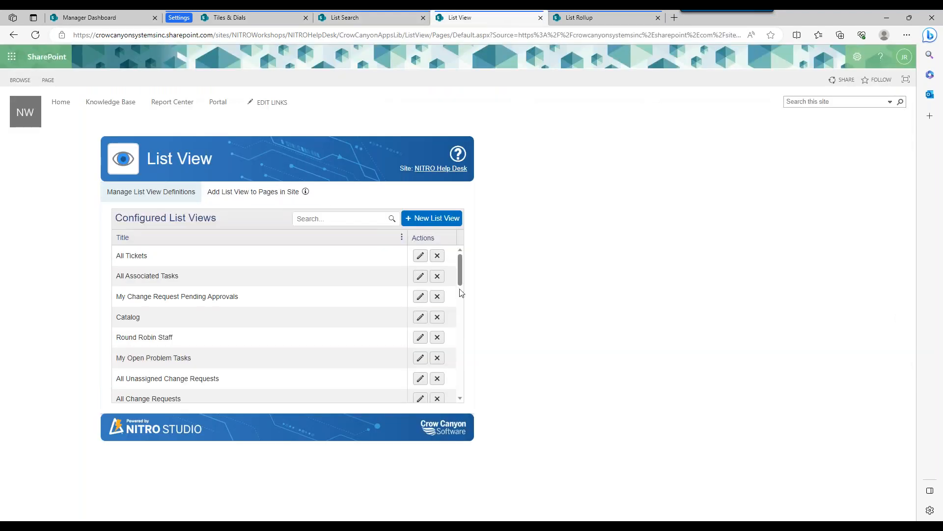
pyautogui.moveTo(461, 274); pyautogui.dragTo(457, 388)
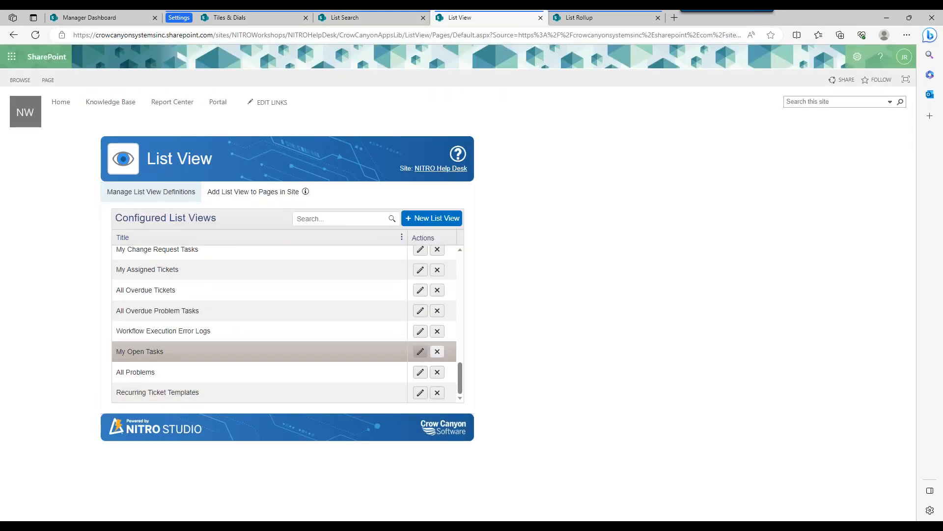
pyautogui.moveTo(458, 376); pyautogui.dragTo(456, 371)
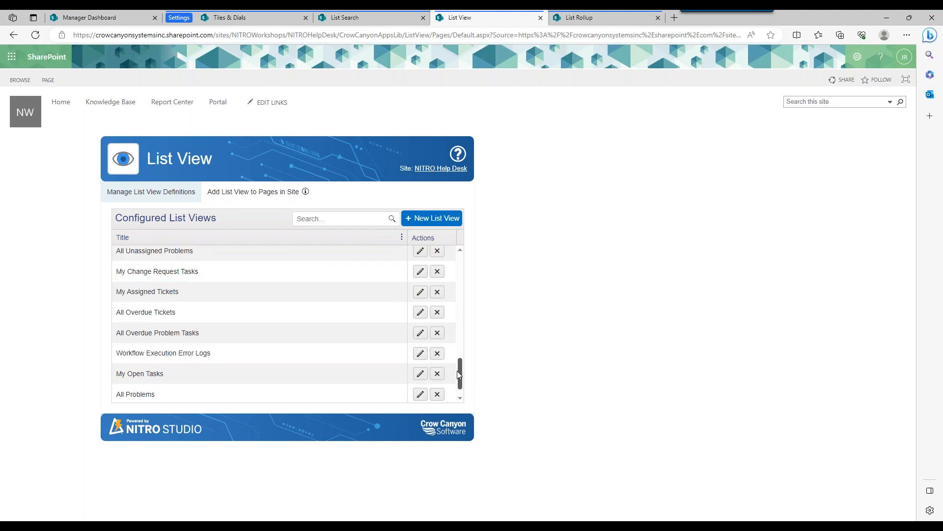
pyautogui.click(420, 312)
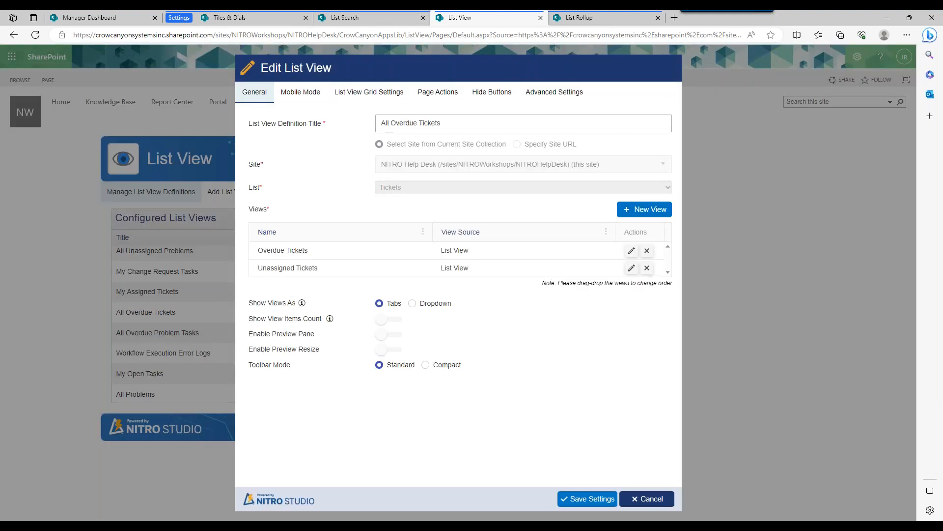
pyautogui.click(300, 92)
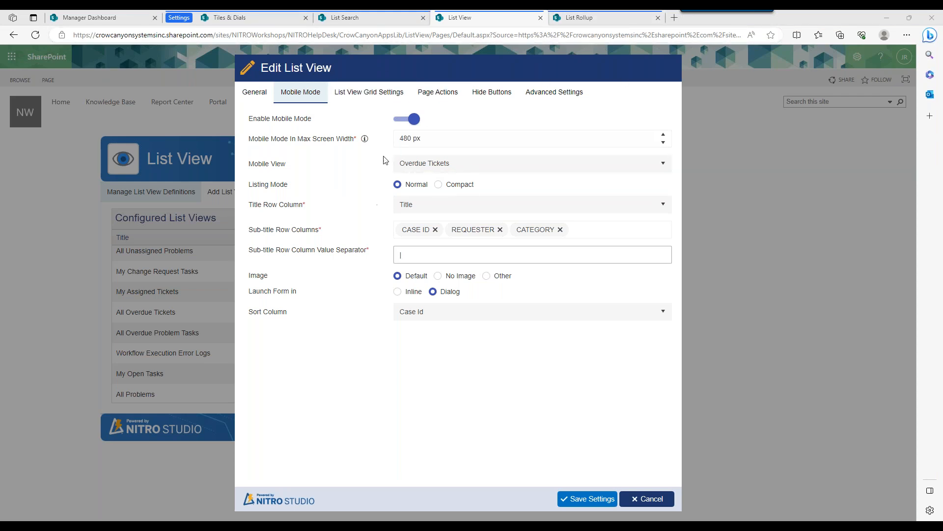
# Open the open tickets from the dashboard tile and review the Mobile Mode settings of the All Tickets list view definition.
pyautogui.click(133, 23)
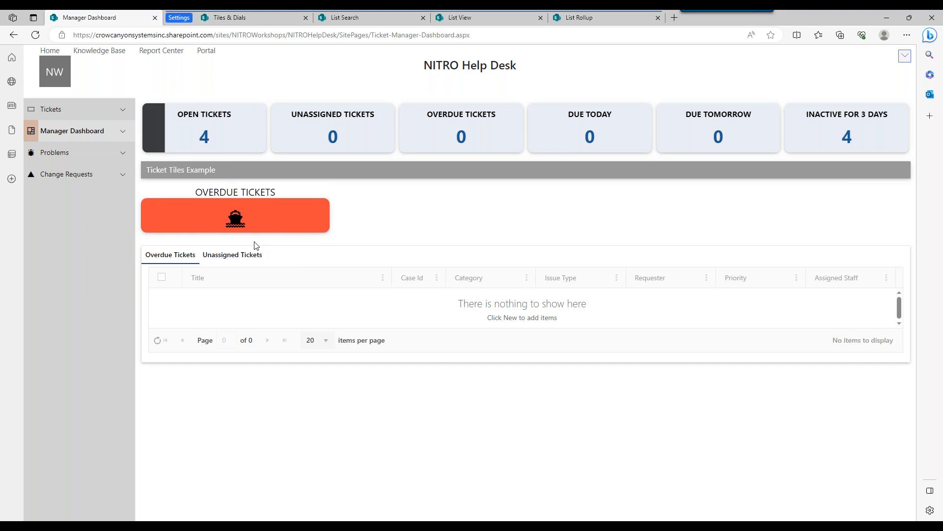
pyautogui.click(204, 135)
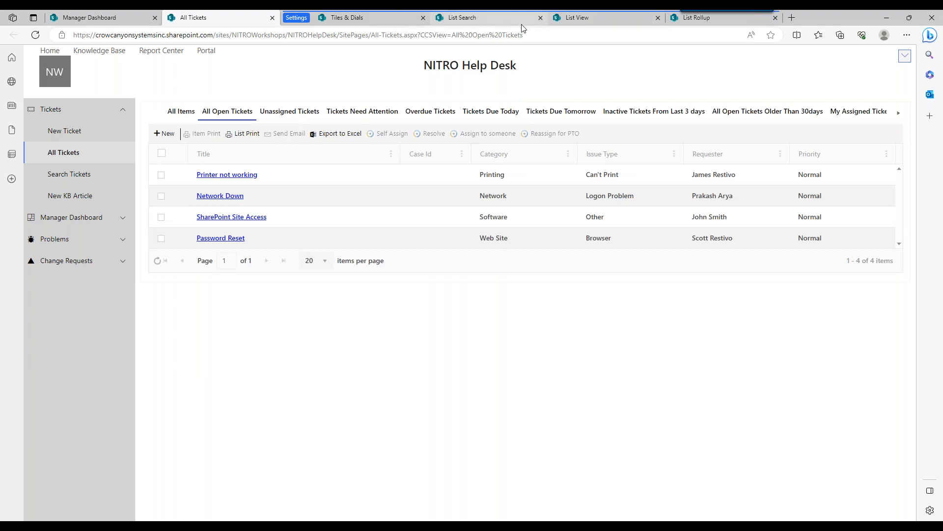
pyautogui.click(577, 17)
pyautogui.click(645, 498)
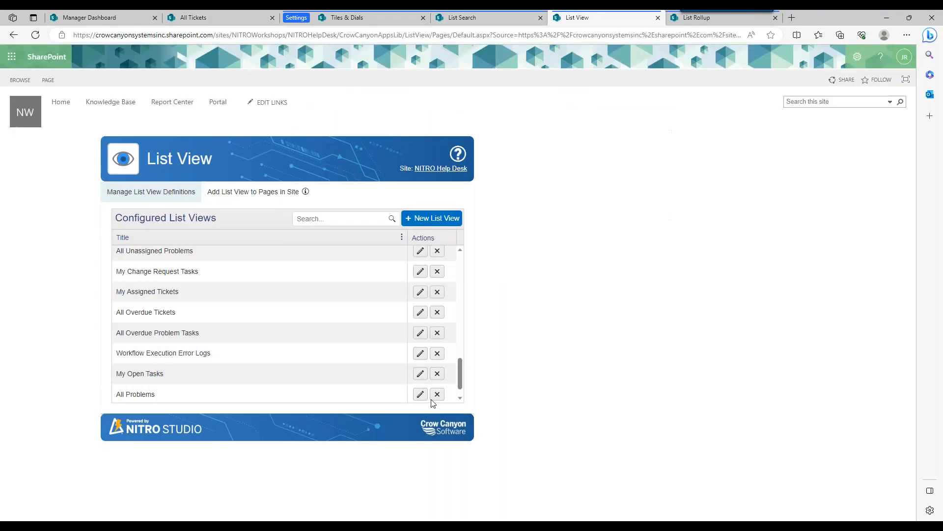
pyautogui.moveTo(459, 383); pyautogui.dragTo(471, 264)
pyautogui.click(420, 258)
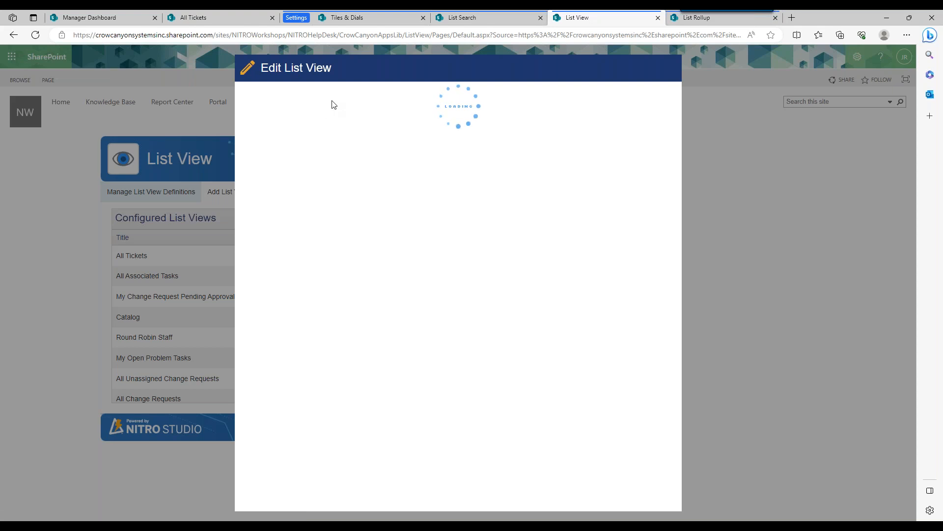
pyautogui.click(322, 99)
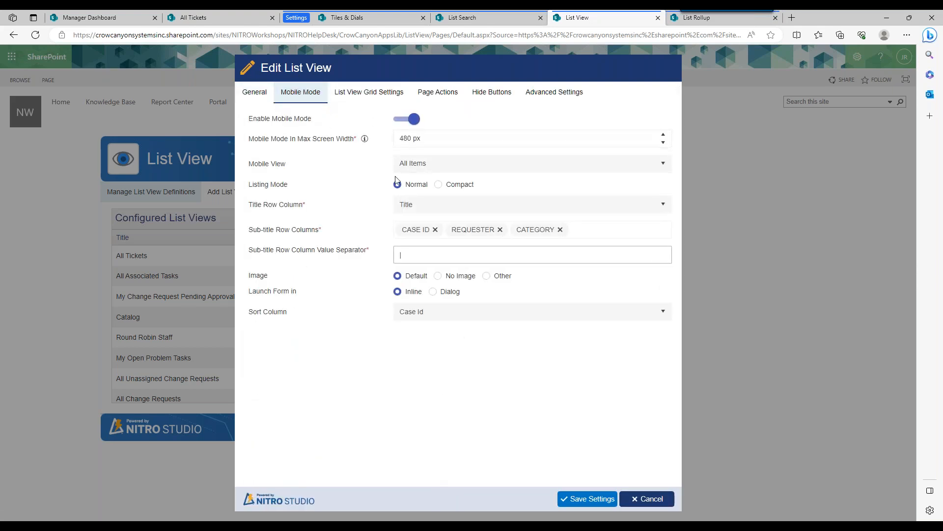
# Check the All Tickets page in a narrowed, phone-width browser window and restore the full-size window.
pyautogui.click(174, 22)
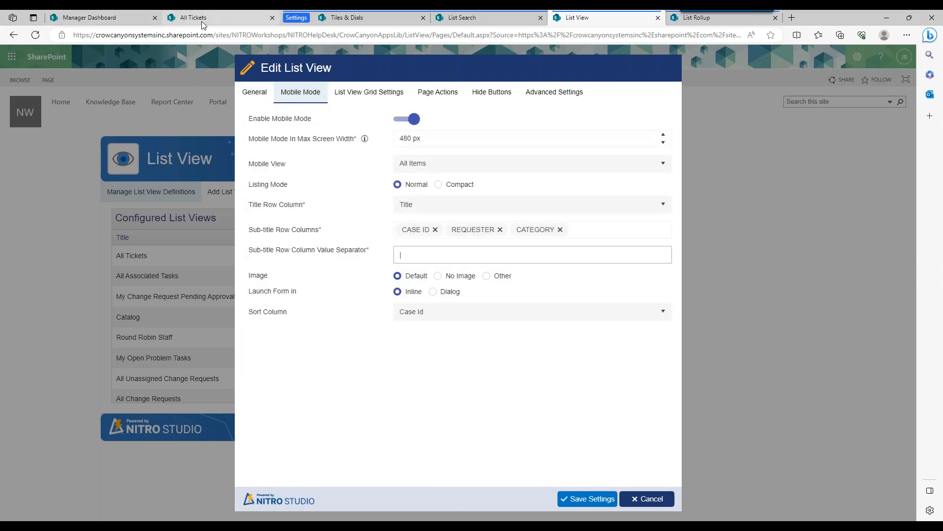
pyautogui.click(909, 20)
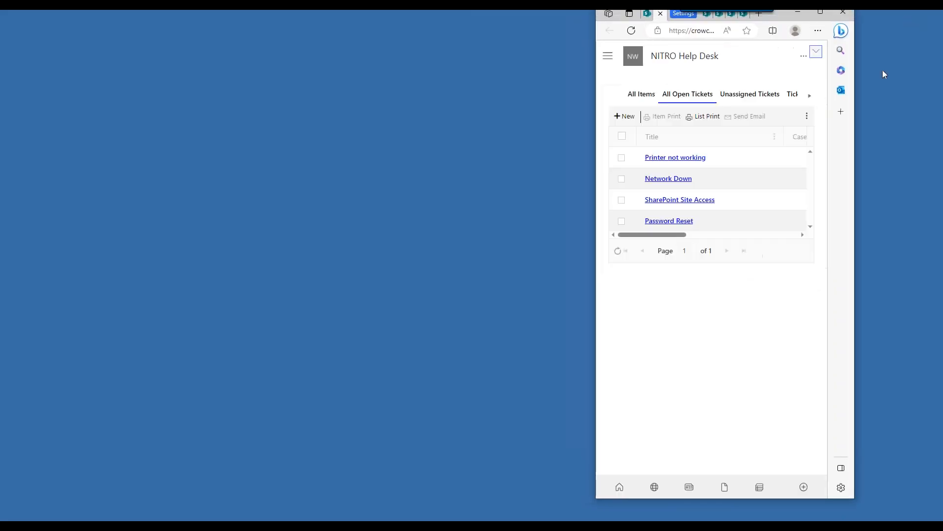
pyautogui.moveTo(854, 178); pyautogui.dragTo(840, 178)
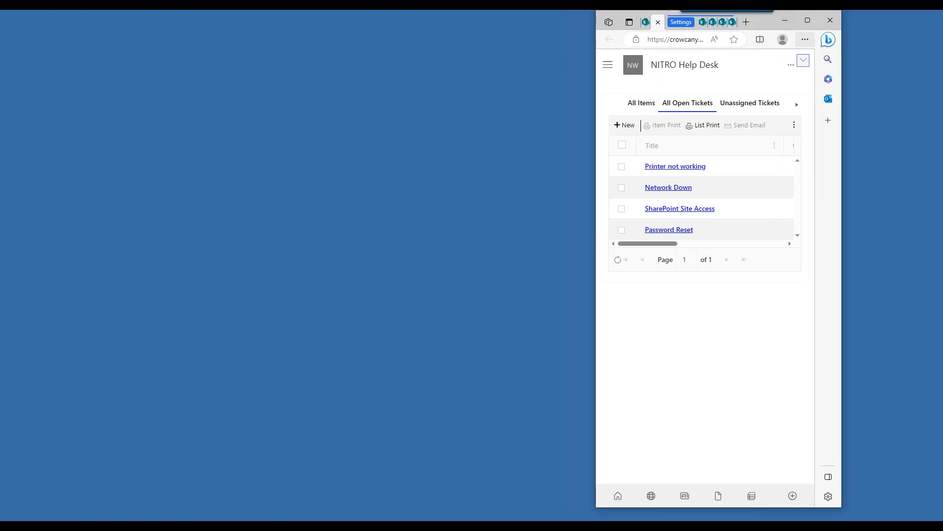
pyautogui.click(807, 20)
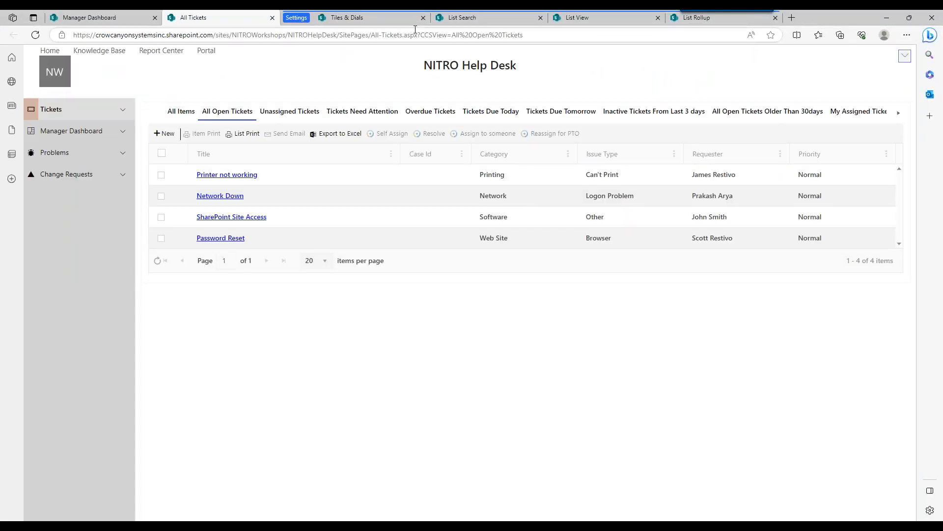
# Compare the All Tickets Mobile Mode settings with the page's All Items view in the narrow window, and maximize the window again.
pyautogui.click(591, 16)
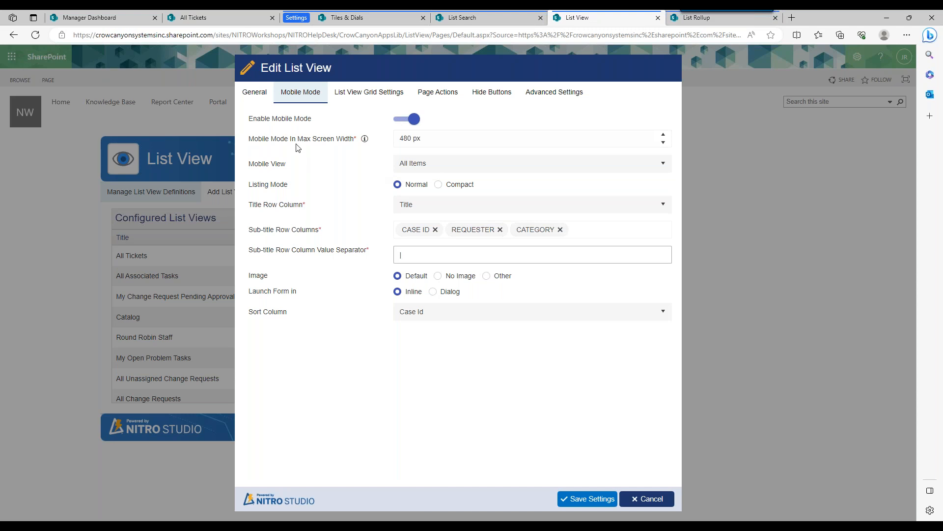
pyautogui.click(201, 18)
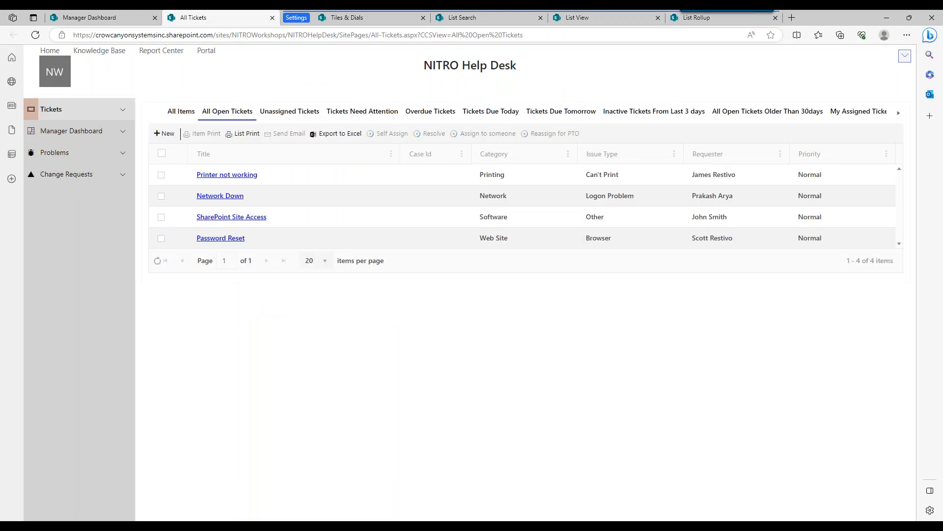
pyautogui.click(911, 19)
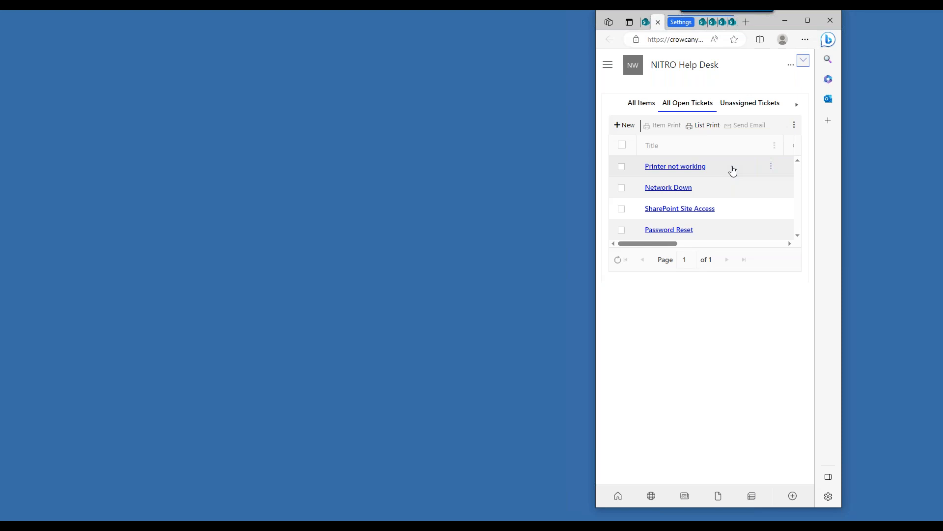
pyautogui.click(643, 109)
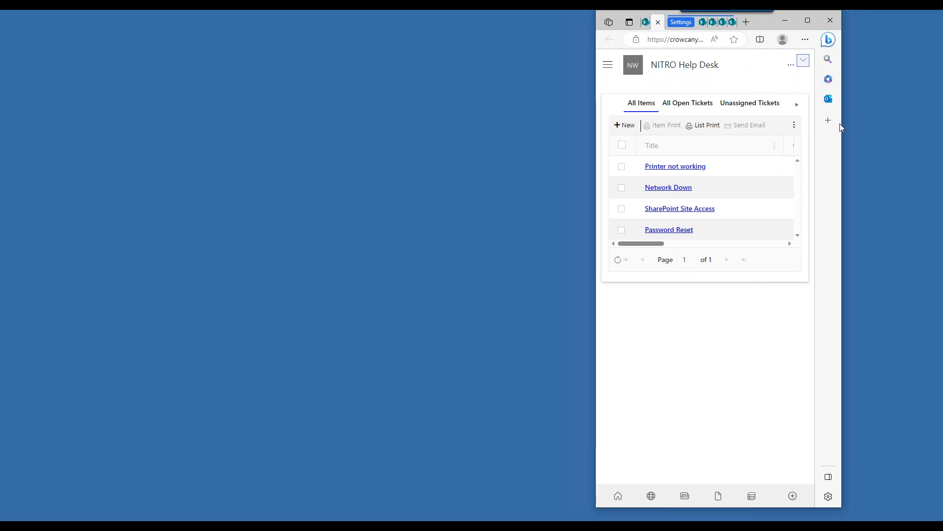
pyautogui.click(804, 26)
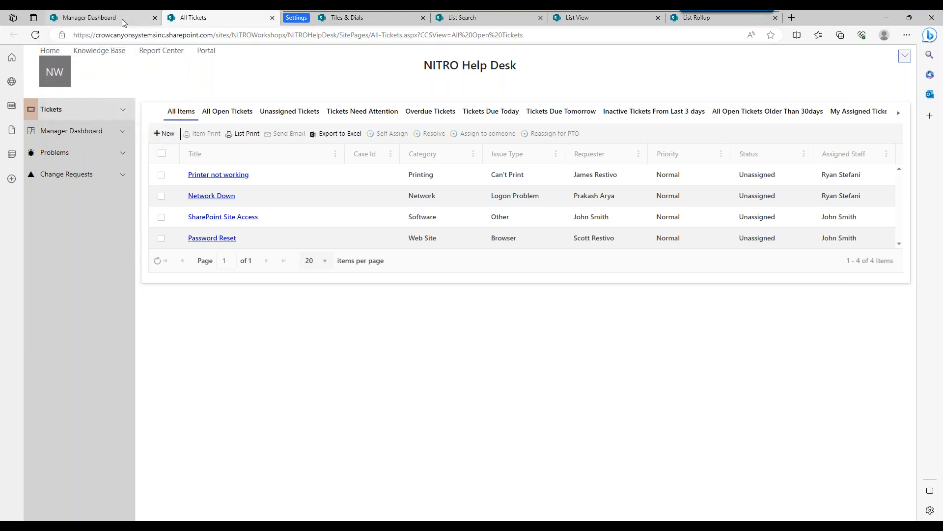
# Close the All Tickets list view definition without saving and view the configured list rollups.
pyautogui.moveTo(121, 18)
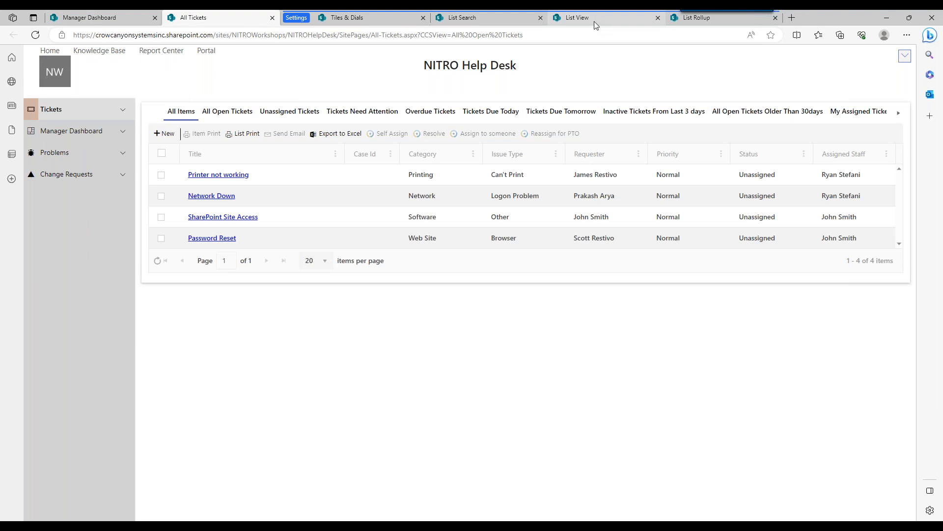
pyautogui.moveTo(594, 22)
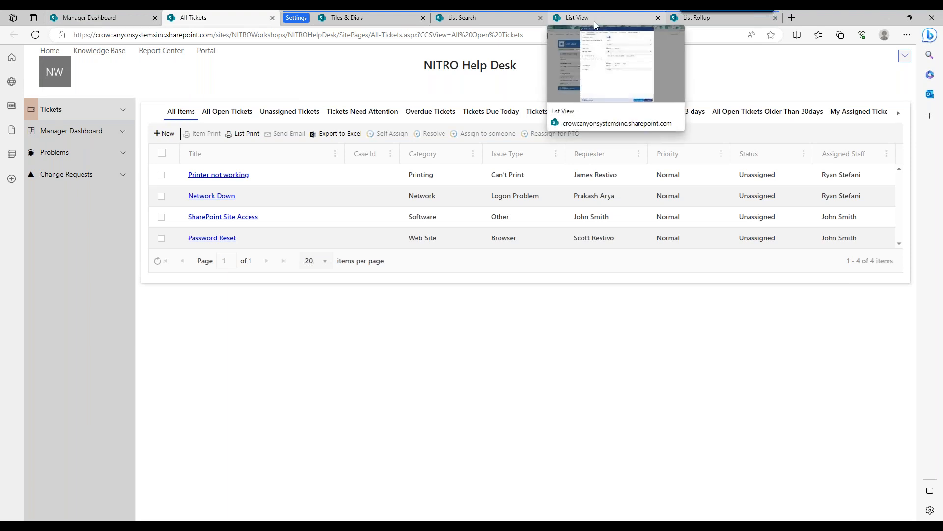
pyautogui.click(594, 22)
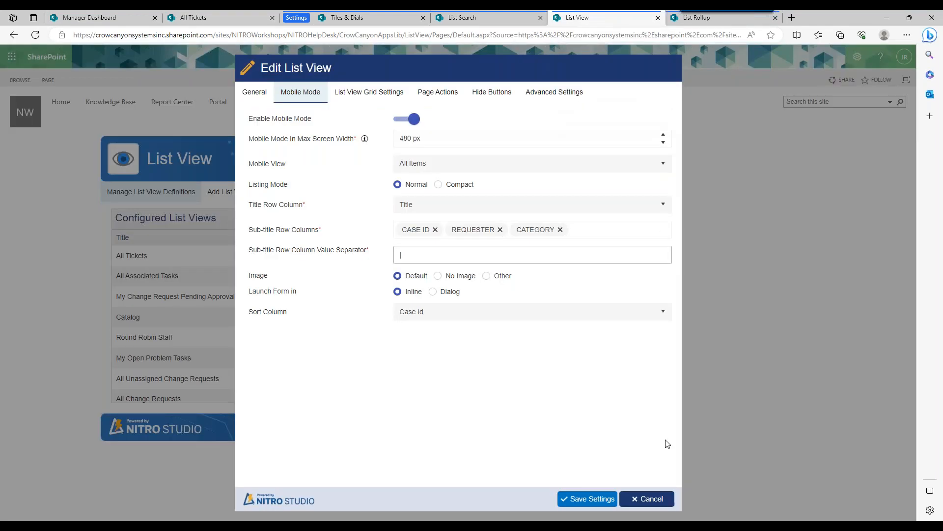
pyautogui.click(646, 498)
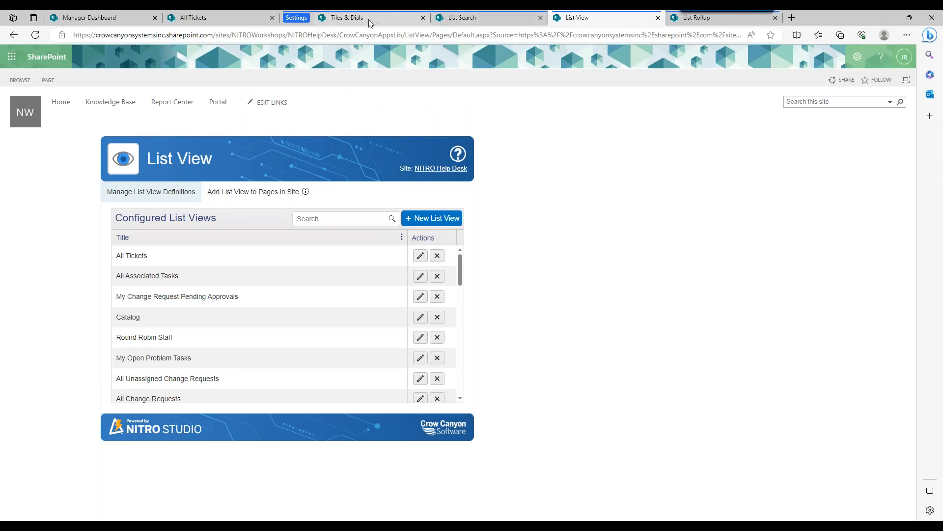
pyautogui.click(699, 22)
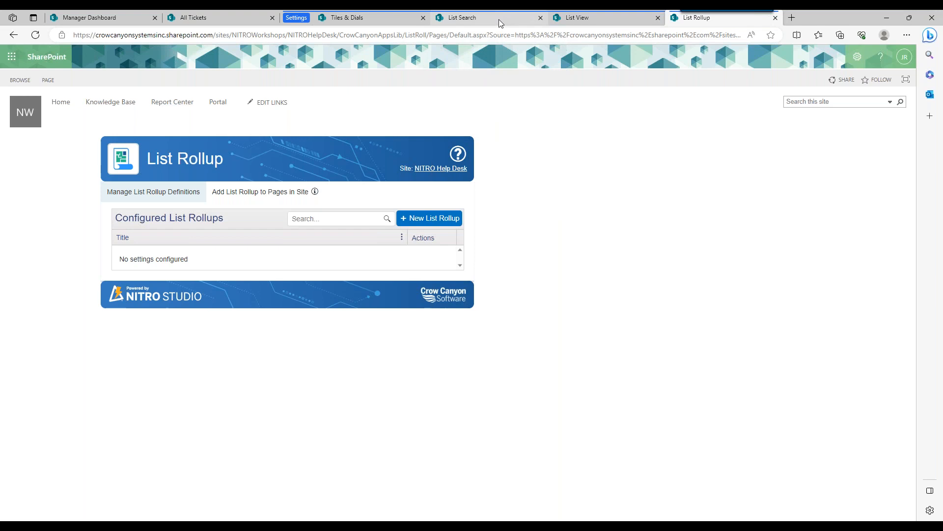
# Open the Search Tickets page from the Tickets navigation and look at the List Search setup page for adding it to site pages.
pyautogui.click(93, 18)
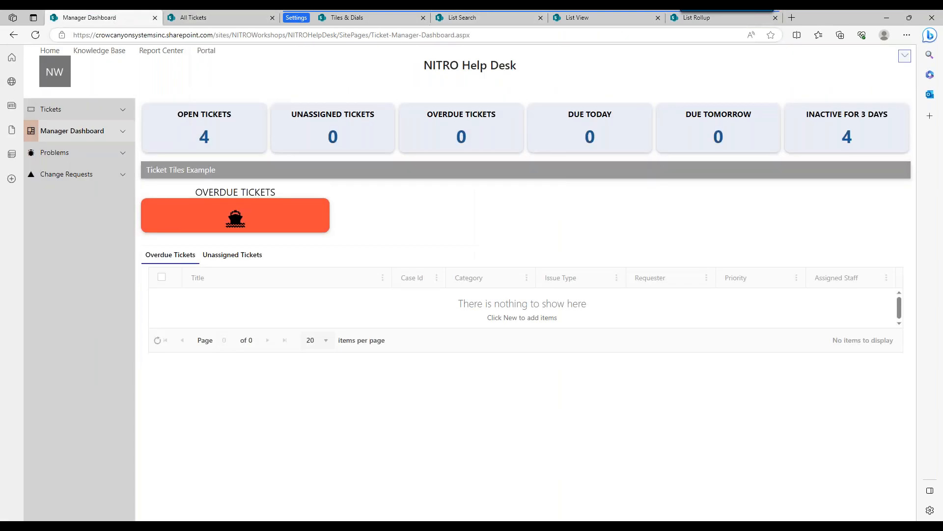
pyautogui.click(124, 111)
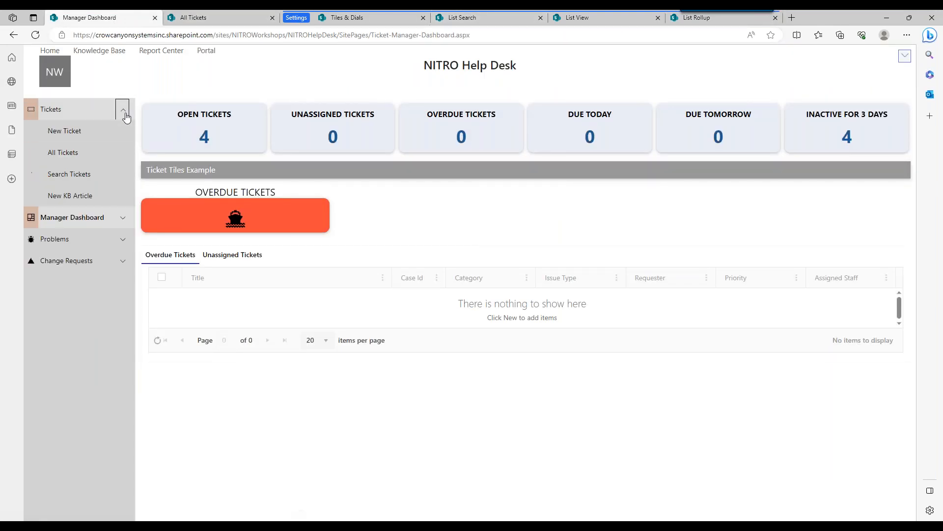
pyautogui.click(92, 182)
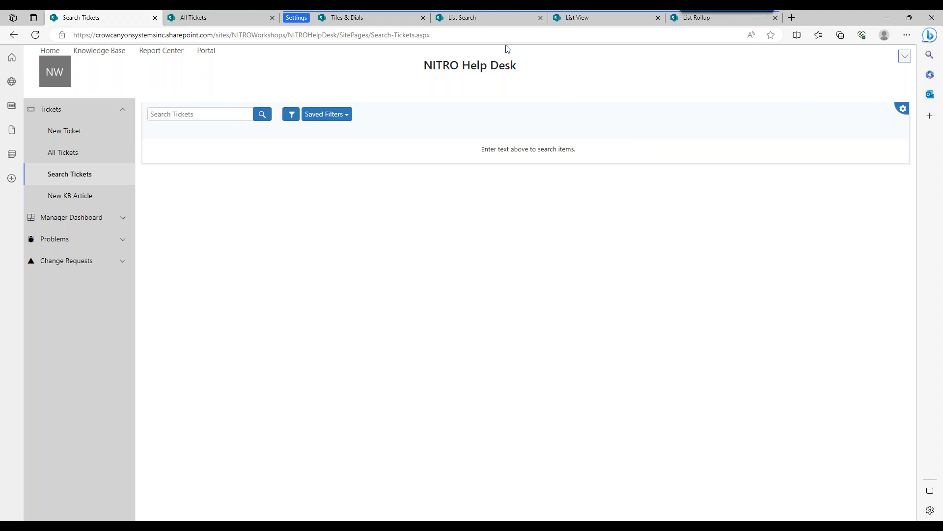
pyautogui.click(503, 23)
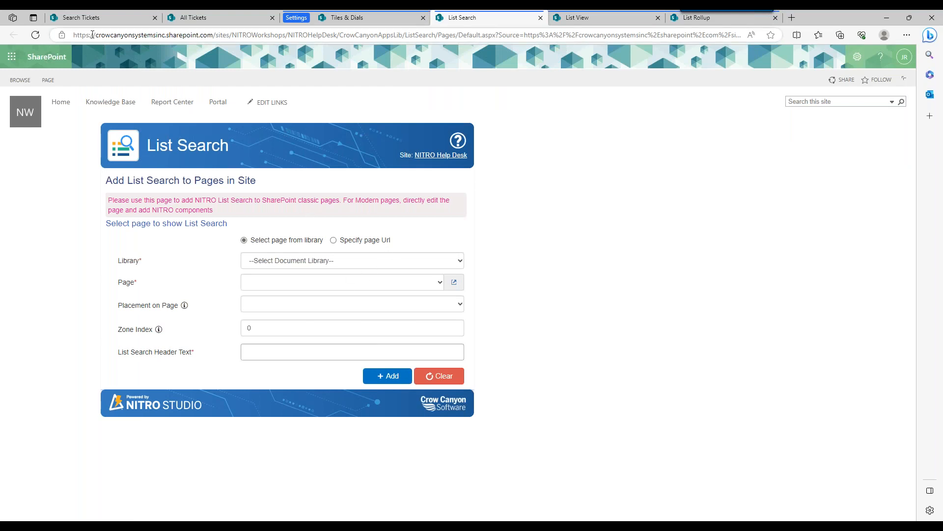
pyautogui.click(118, 18)
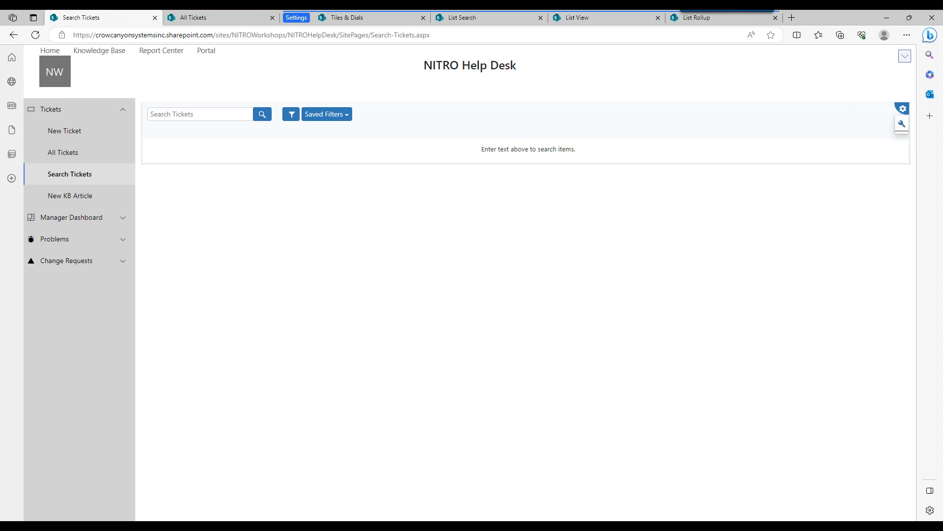
# Open the Search Tickets web part's settings and review its general, mobile mode and advanced options.
pyautogui.click(902, 125)
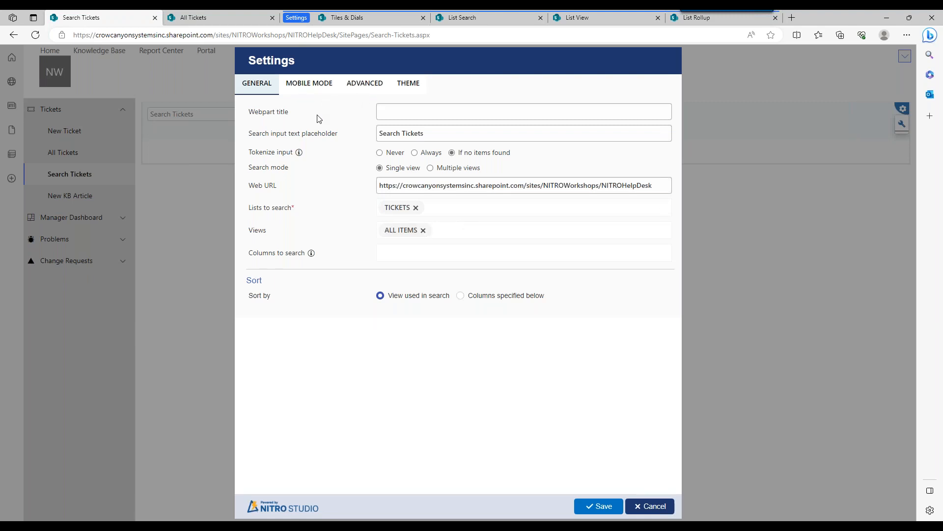
pyautogui.click(306, 88)
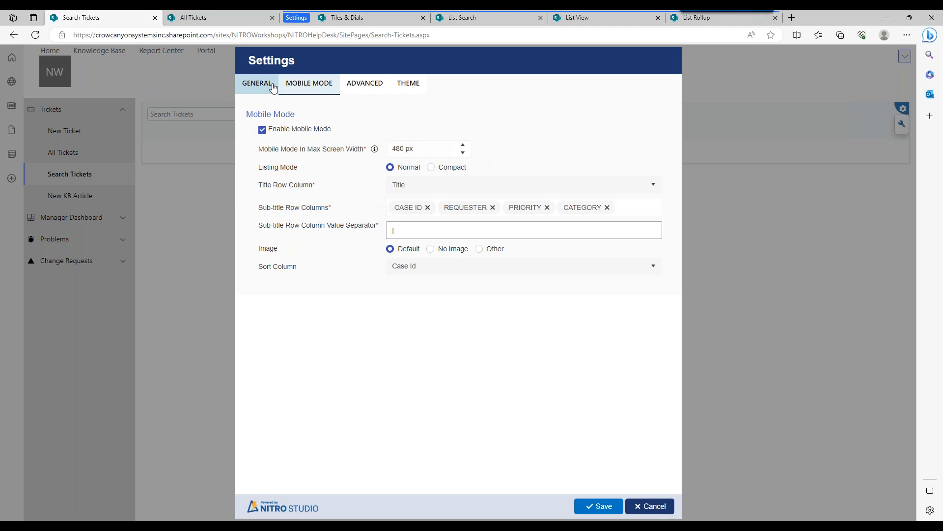
pyautogui.click(373, 91)
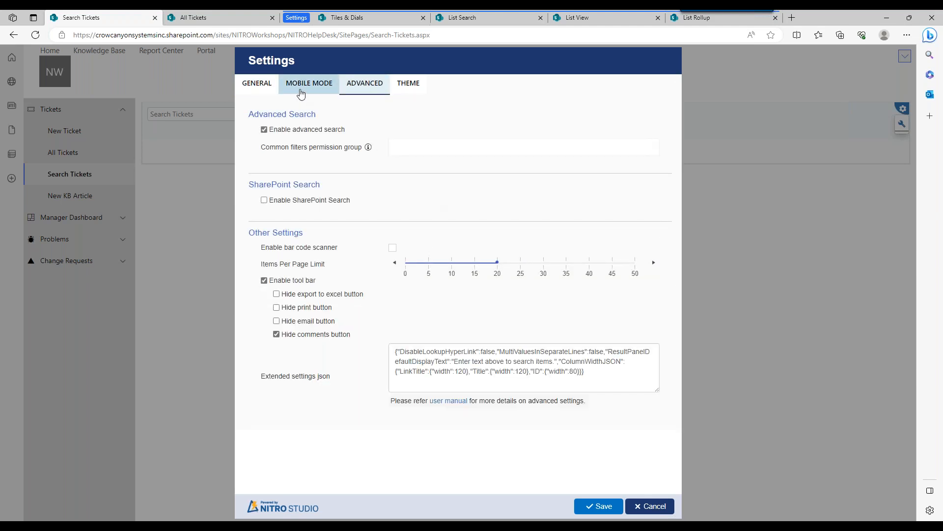
pyautogui.click(255, 93)
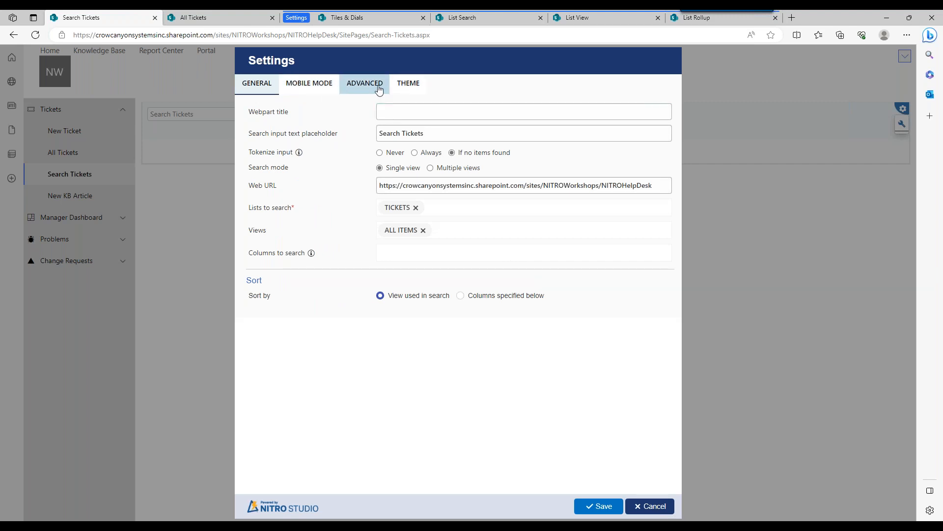
# Review the web part's advanced options without saving, and look at the Saved Filters condition builder with an empty condition added.
pyautogui.click(356, 92)
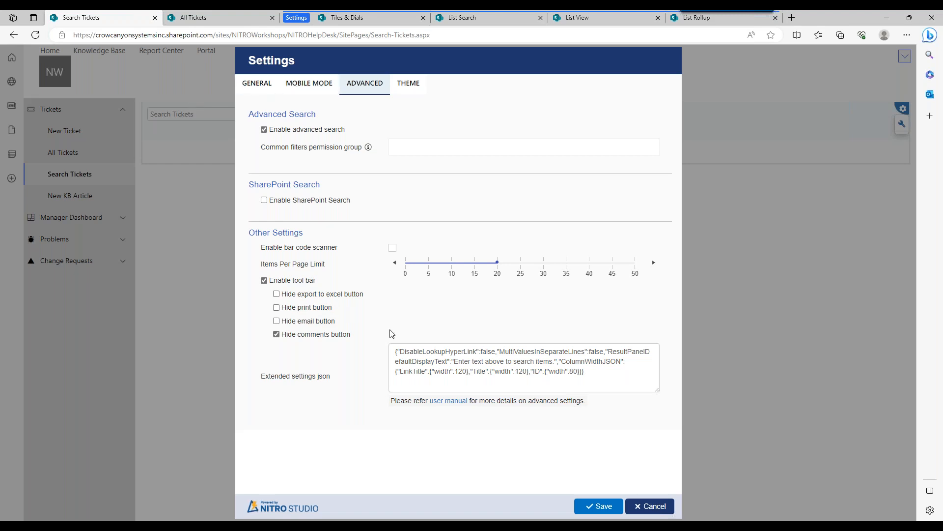
pyautogui.click(650, 506)
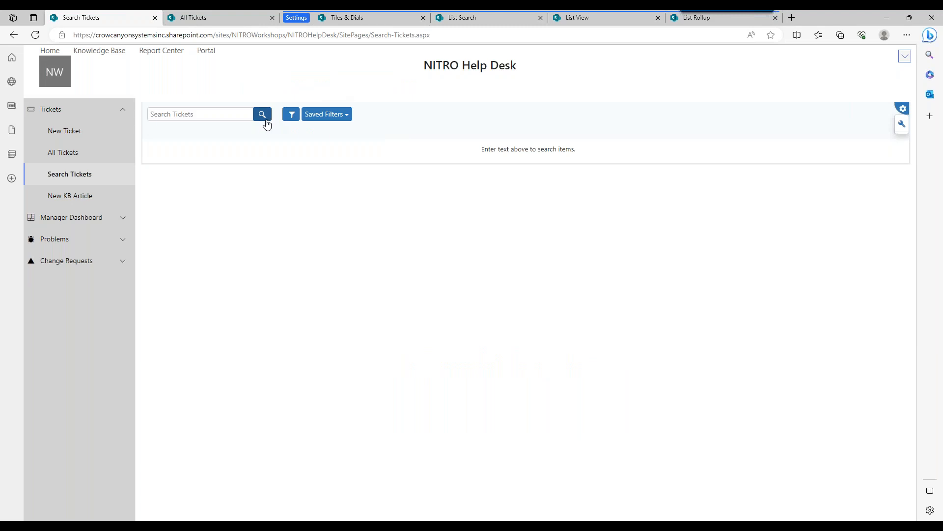
pyautogui.click(328, 116)
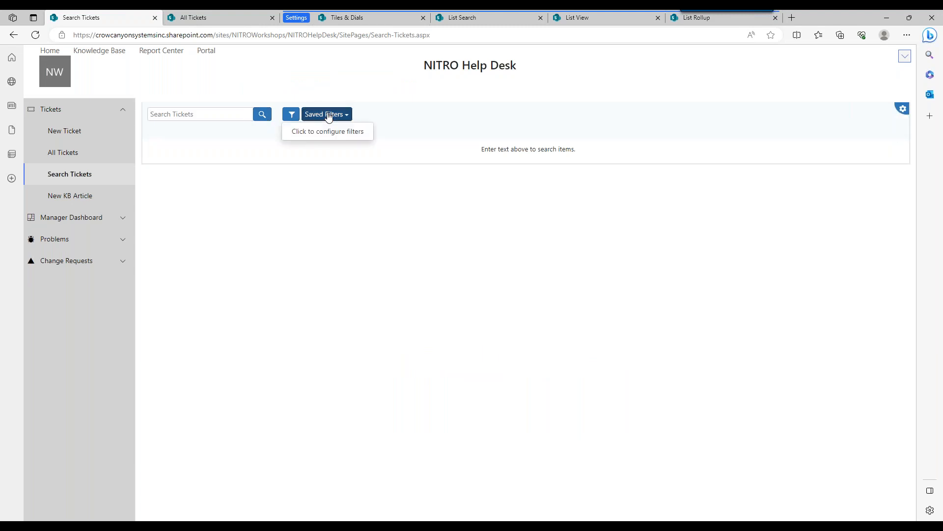
pyautogui.click(331, 130)
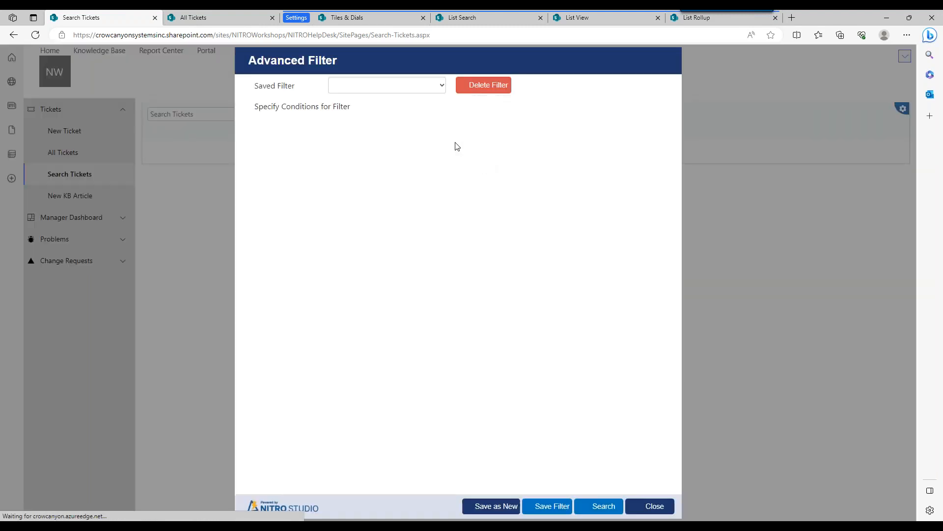
pyautogui.click(587, 132)
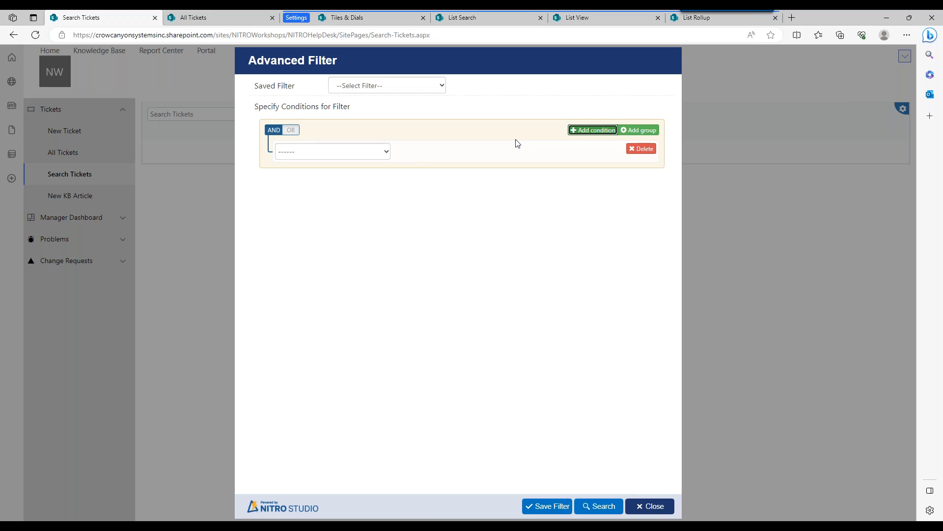
pyautogui.click(653, 506)
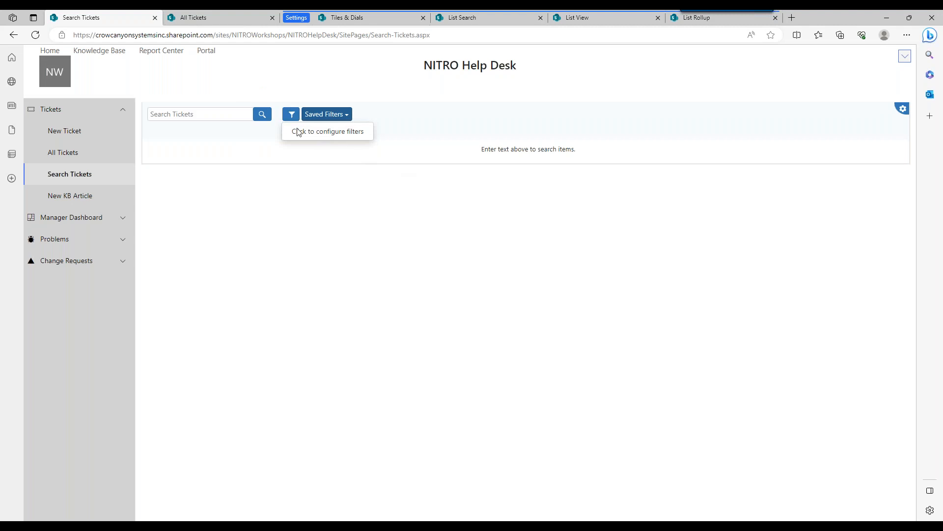
# Open the theme settings of the Search Tickets web part and follow the link for generating a gradient color.
pyautogui.click(902, 110)
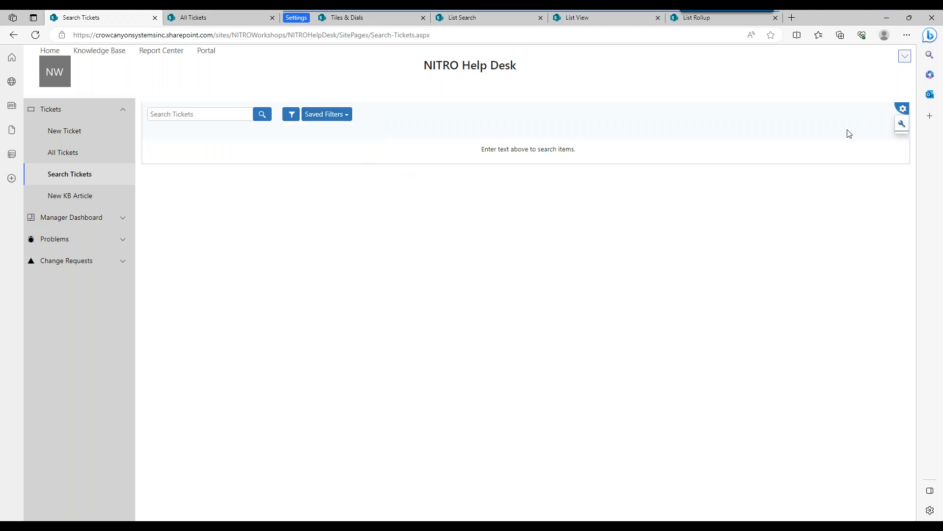
pyautogui.click(902, 124)
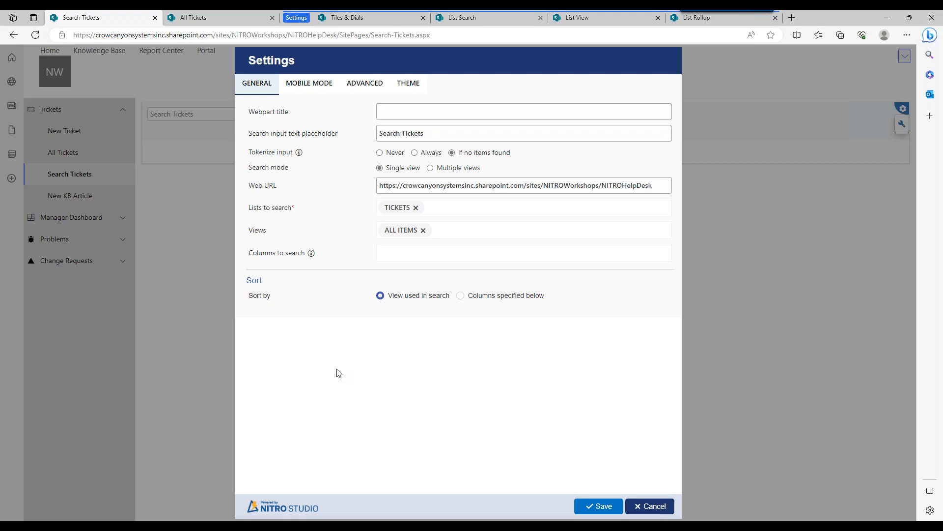
pyautogui.click(413, 85)
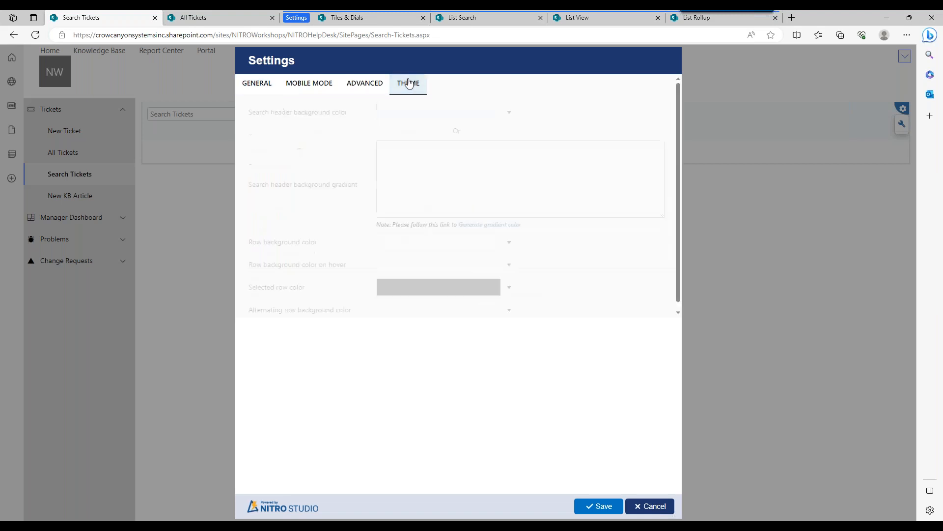
pyautogui.click(488, 148)
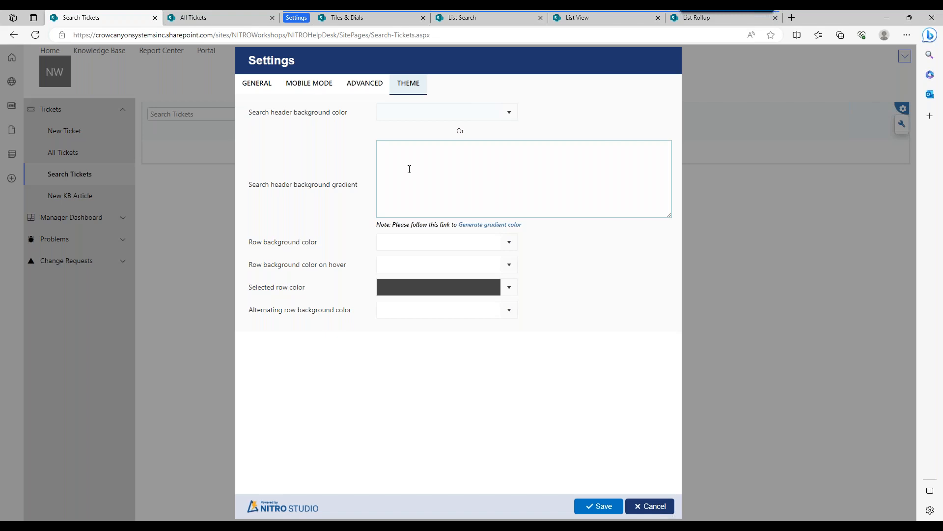
pyautogui.click(490, 224)
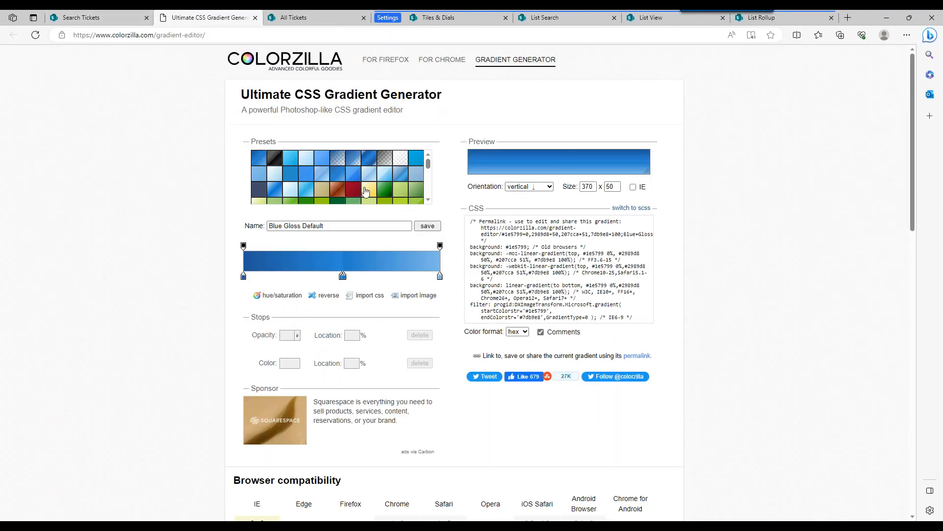
# Choose the Red 3D #1 preset in the gradient generator and copy its CSS code.
pyautogui.moveTo(428, 164); pyautogui.dragTo(429, 185)
pyautogui.click(274, 184)
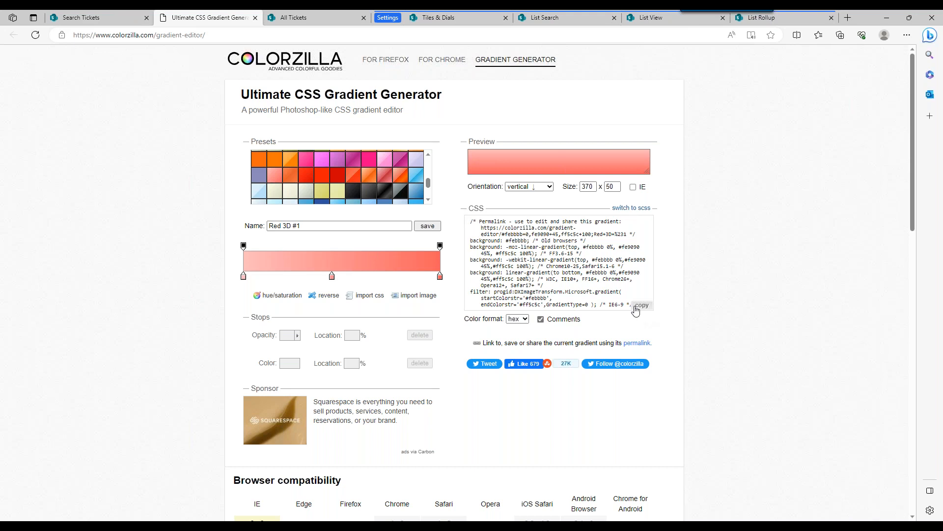
pyautogui.click(642, 304)
pyautogui.moveTo(560, 240); pyautogui.dragTo(599, 279)
pyautogui.moveTo(500, 234); pyautogui.dragTo(610, 305)
pyautogui.click(640, 306)
# Paste the copied CSS as the search header background gradient, save the web part settings and reload the Search Tickets page.
pyautogui.click(109, 19)
pyautogui.click(481, 170)
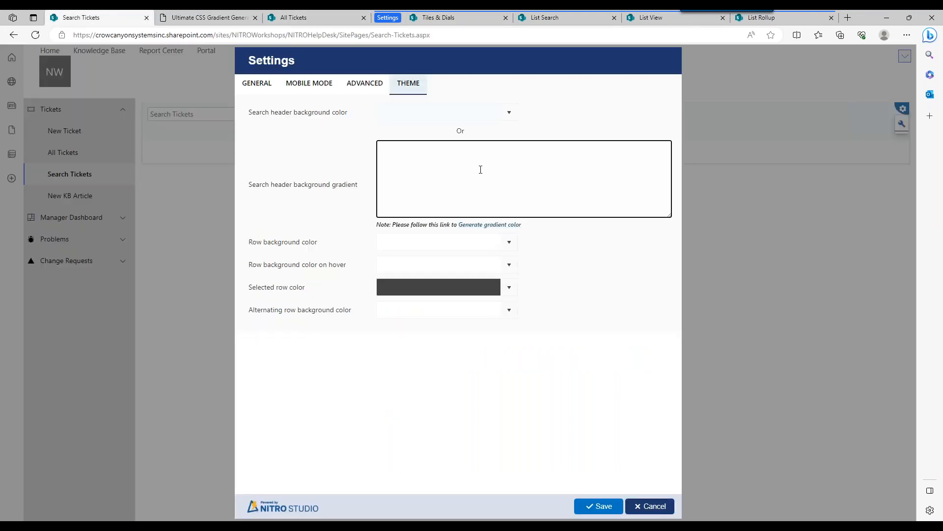
pyautogui.hotkey('ctrl', 'v')
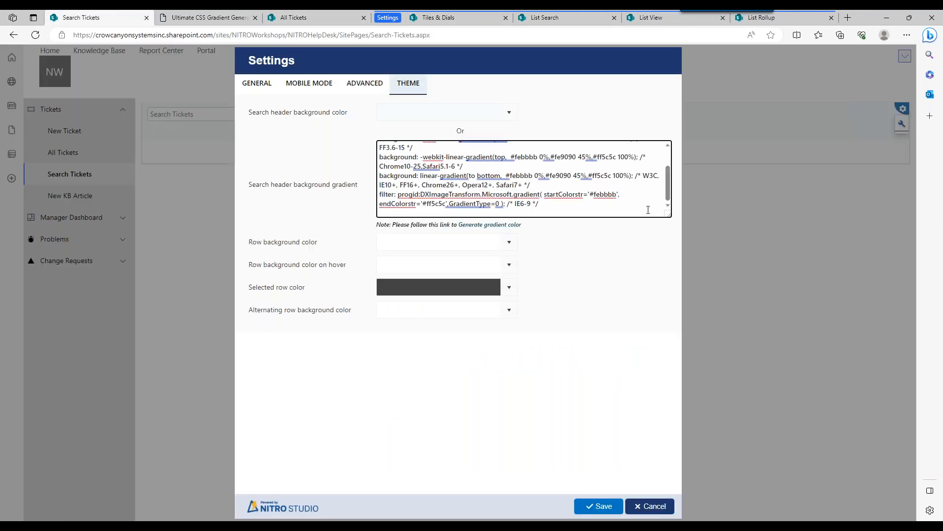
pyautogui.moveTo(666, 181)
pyautogui.mouseDown()
pyautogui.moveTo(664, 162)
pyautogui.moveTo(668, 185)
pyautogui.mouseUp()
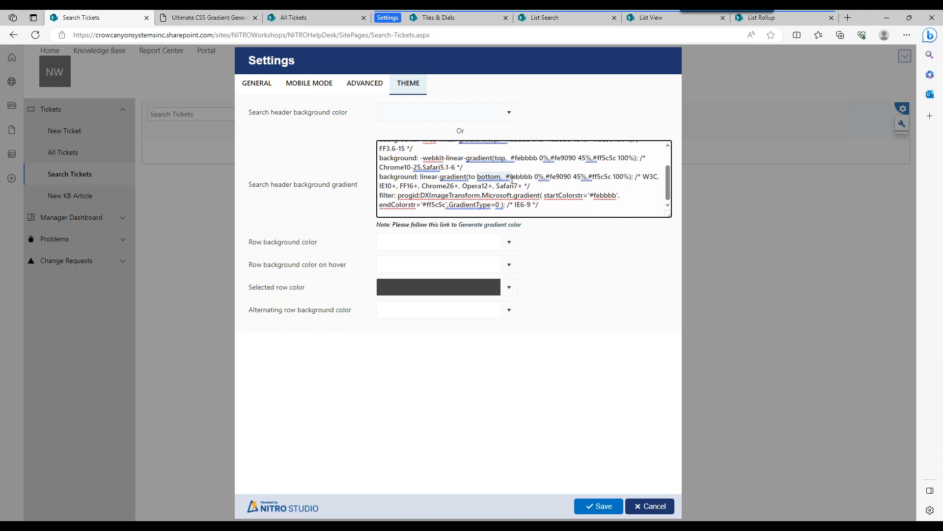
pyautogui.press('BackSpace')
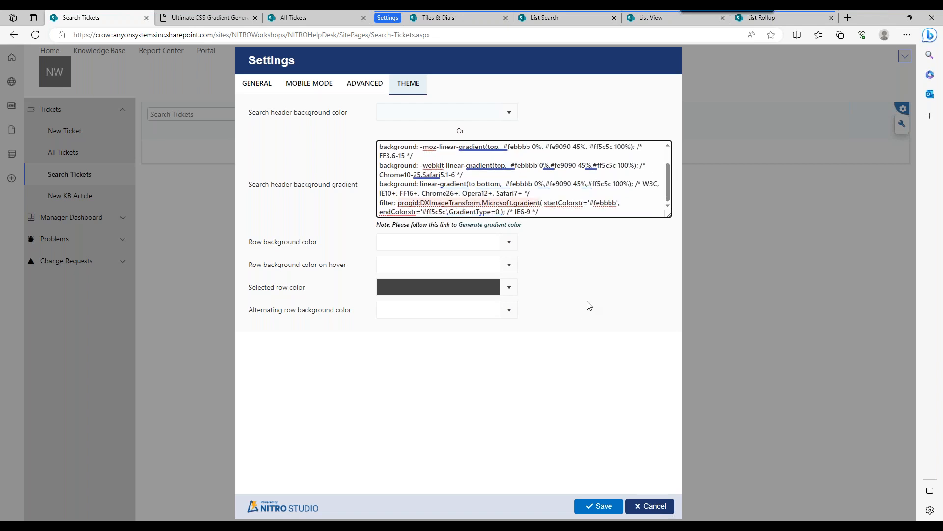
pyautogui.click(603, 506)
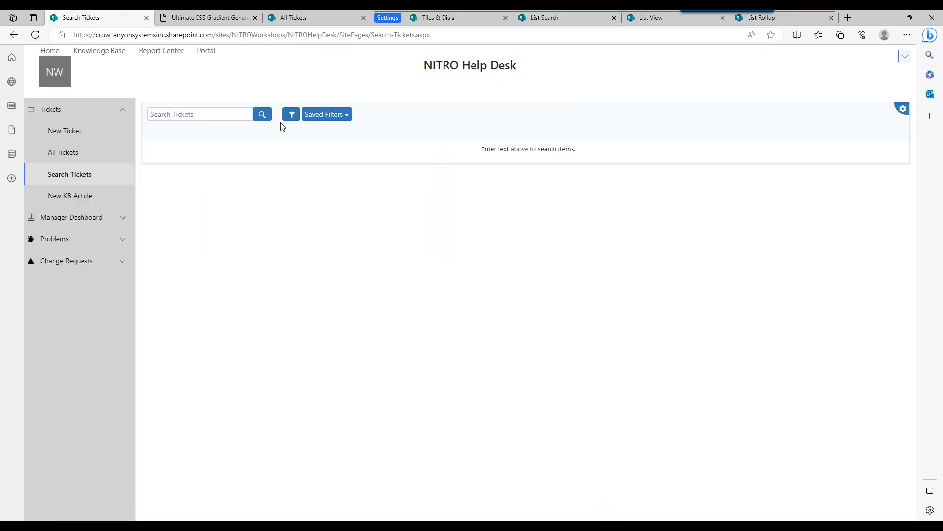
pyautogui.click(36, 35)
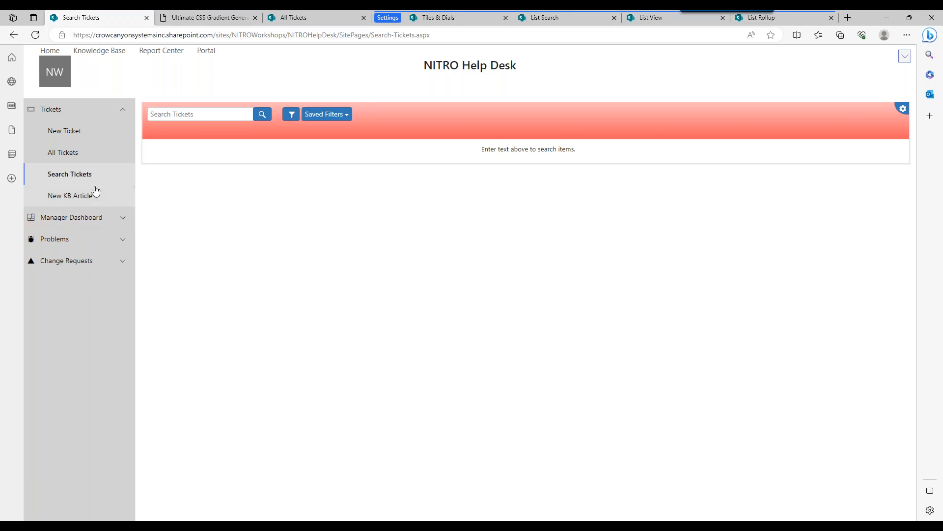
# Open the Manager Dashboard's Tickets Load page with ?ccsmode=1 appended to its URL and put the page in edit mode.
pyautogui.click(122, 218)
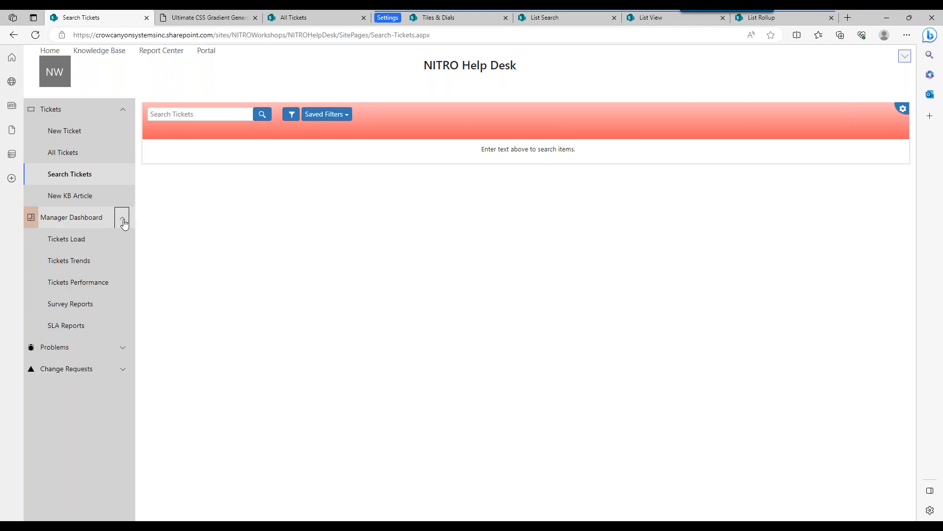
pyautogui.click(97, 248)
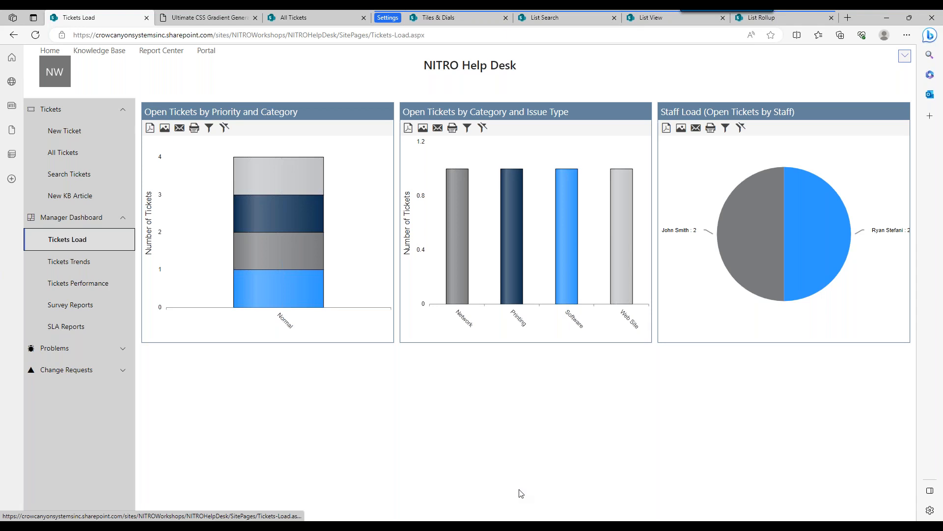
pyautogui.click(446, 36)
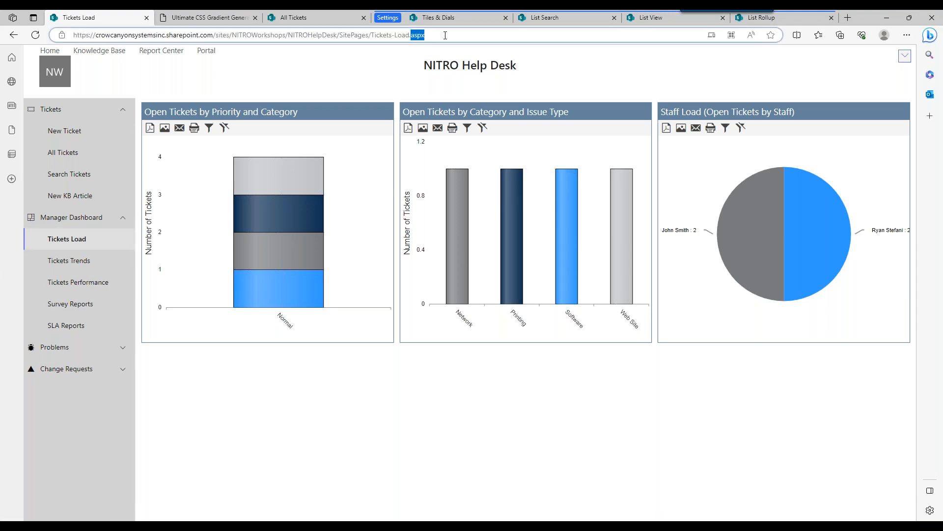
pyautogui.press('End')
pyautogui.write('?ccs')
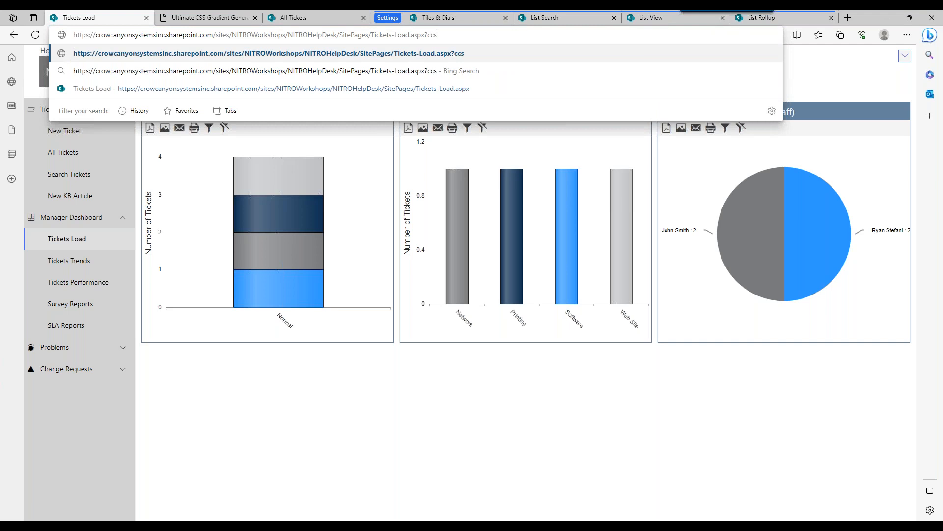
pyautogui.write('mode=1')
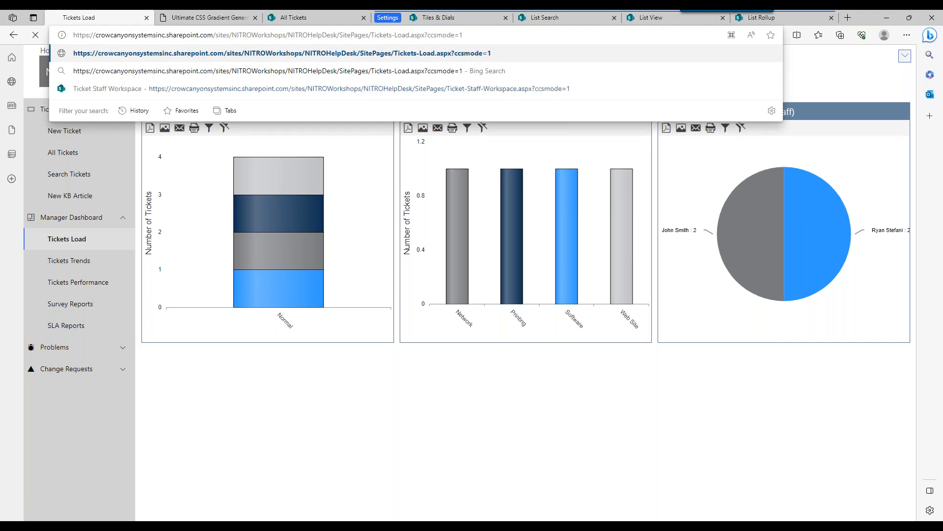
pyautogui.press('Return')
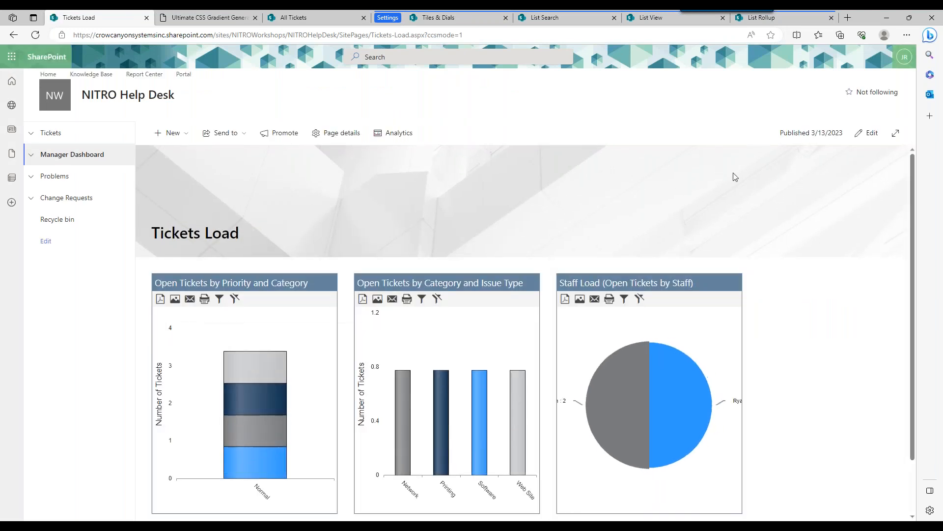
pyautogui.click(864, 141)
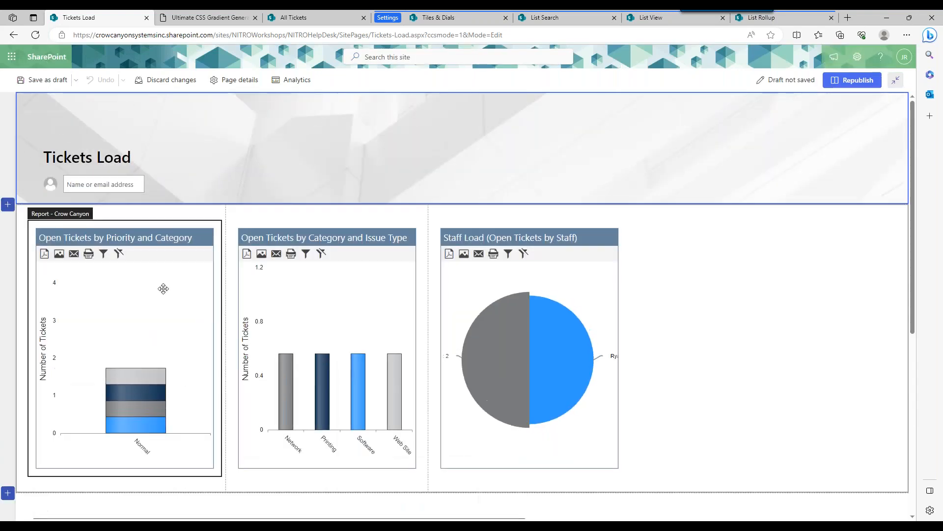
# Search the web parts for crow canyon and add HTML Text - Crow Canyon above the Open Tickets by Priority and Category report.
pyautogui.click(125, 212)
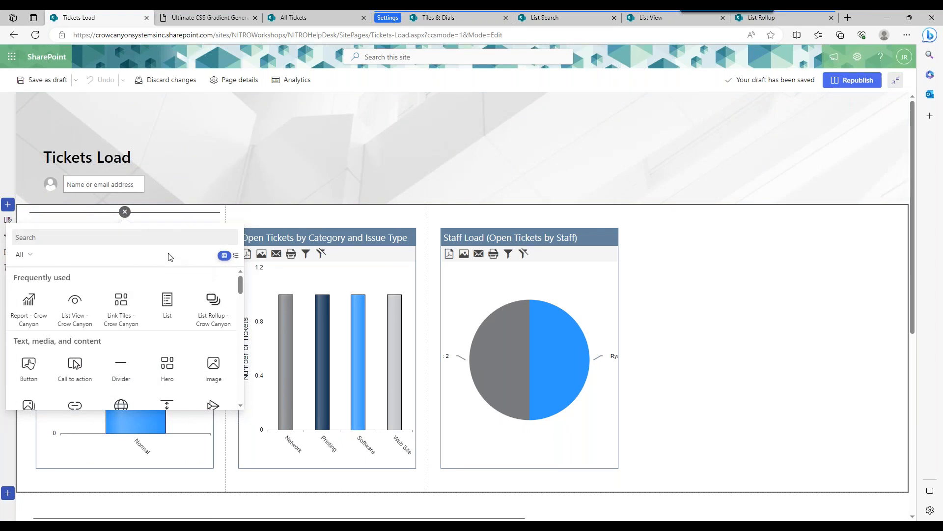
pyautogui.write('crow canyon')
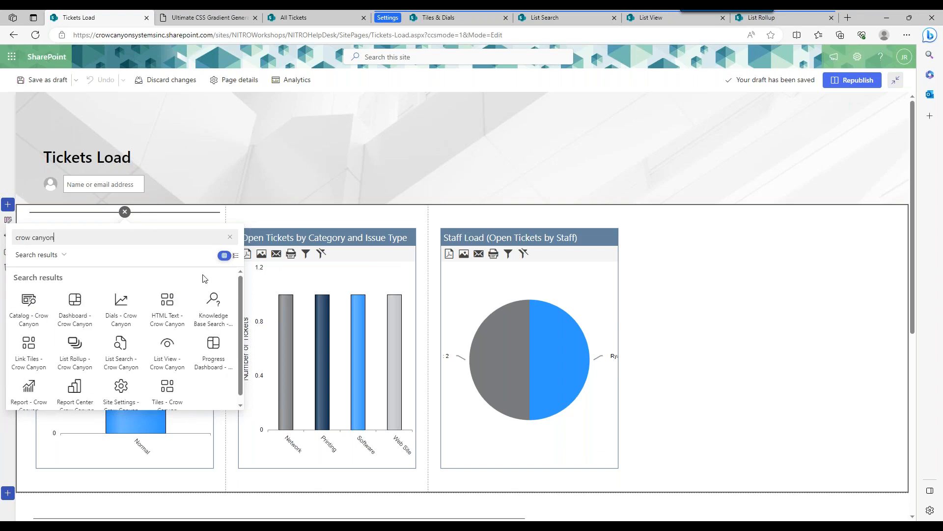
pyautogui.moveTo(239, 304); pyautogui.dragTo(240, 312)
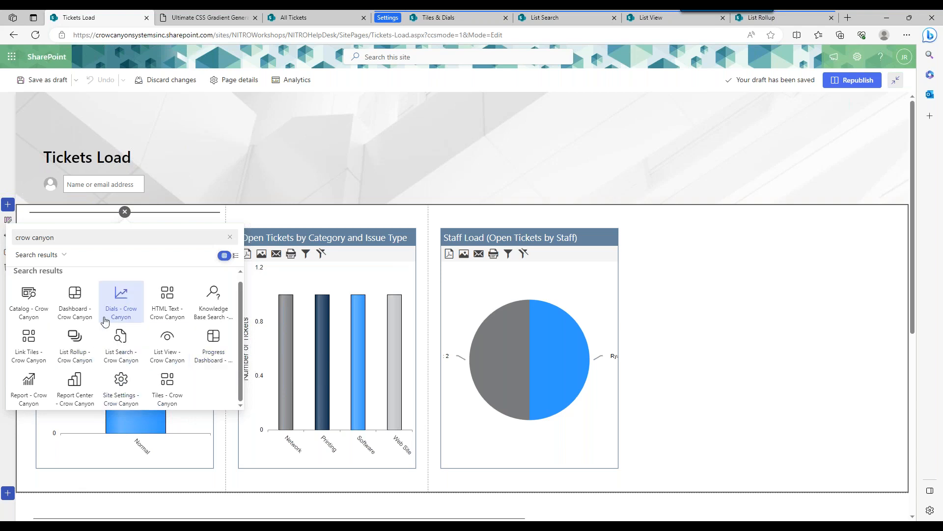
pyautogui.click(165, 311)
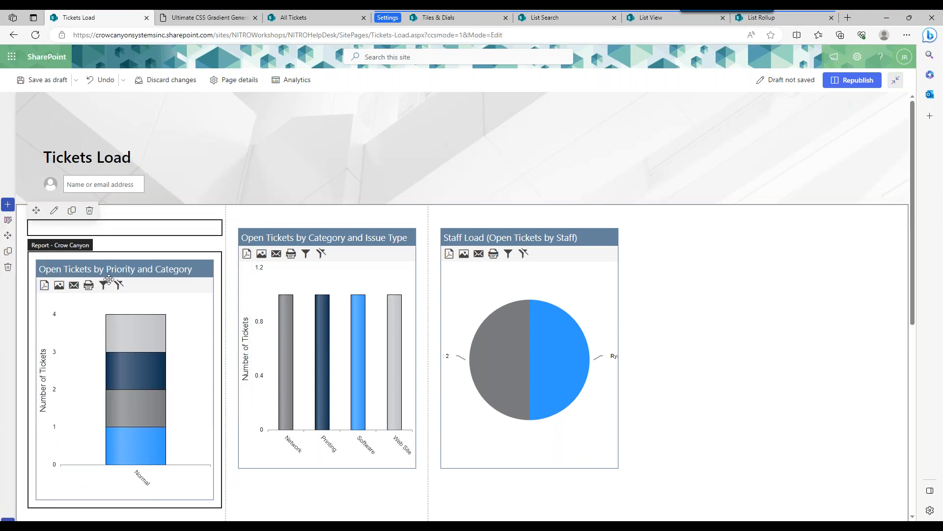
# Look at the HTML Text web part's Script Files Path and HTML Text properties, and delete the web part from the page.
pyautogui.click(54, 211)
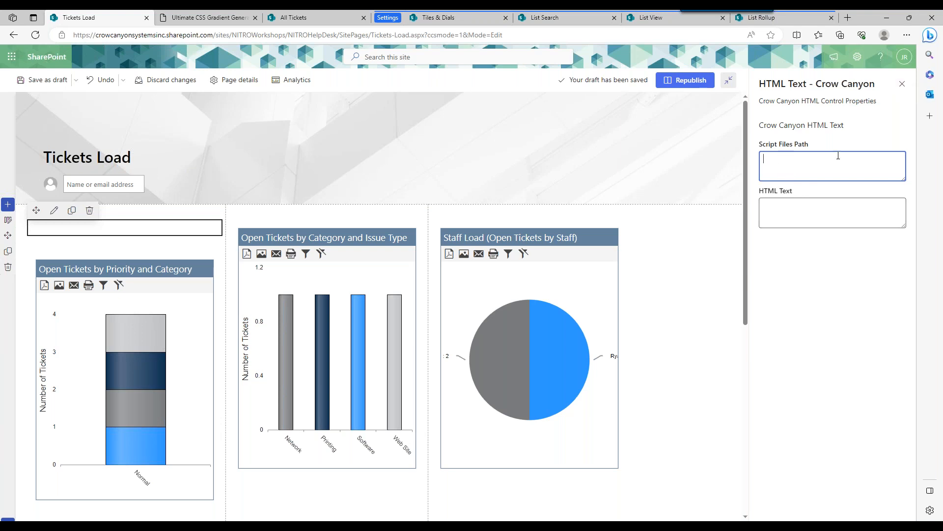
pyautogui.click(903, 87)
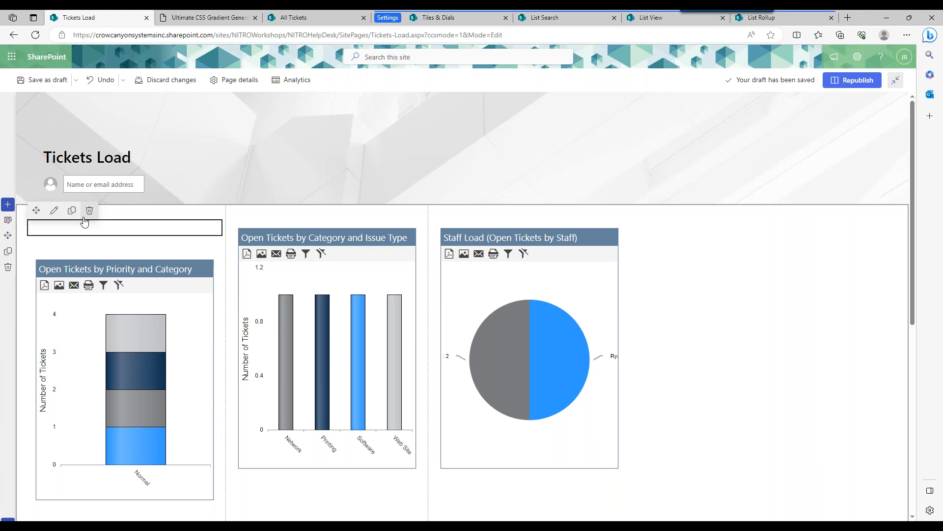
pyautogui.click(54, 216)
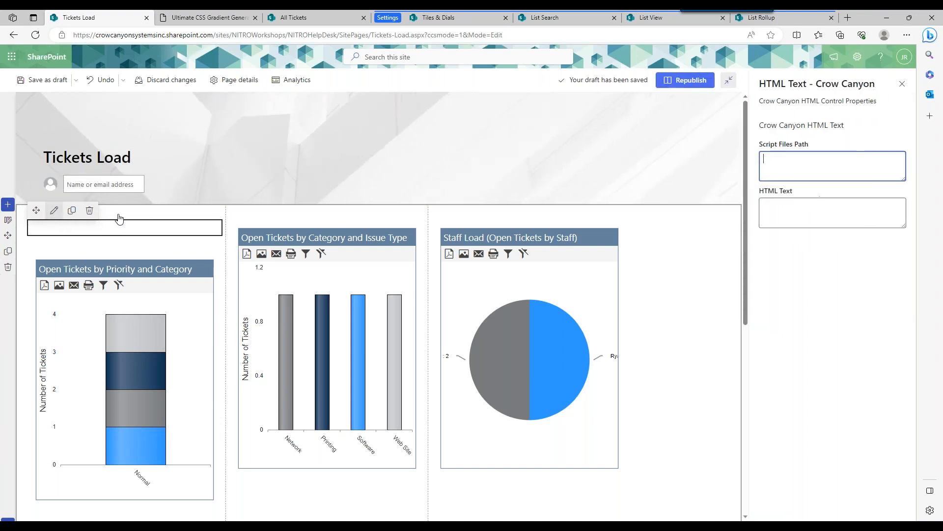
pyautogui.click(902, 84)
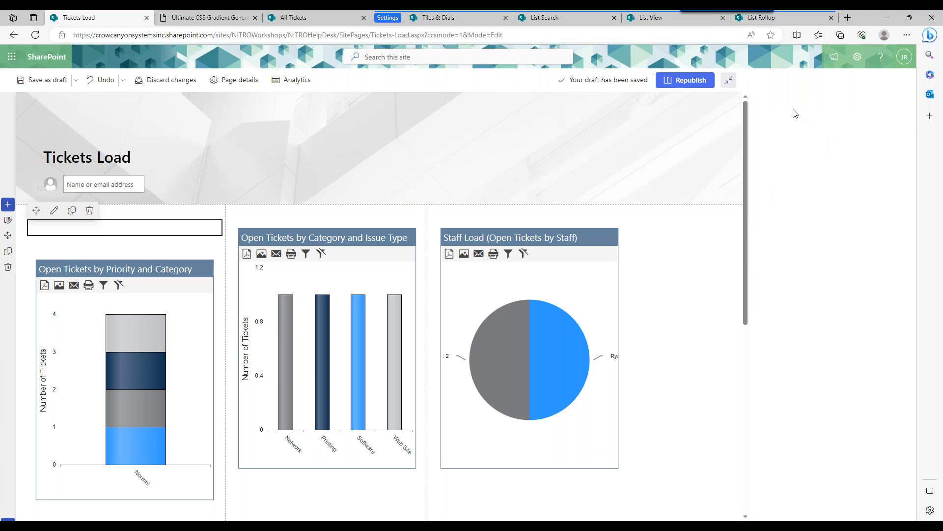
pyautogui.click(86, 212)
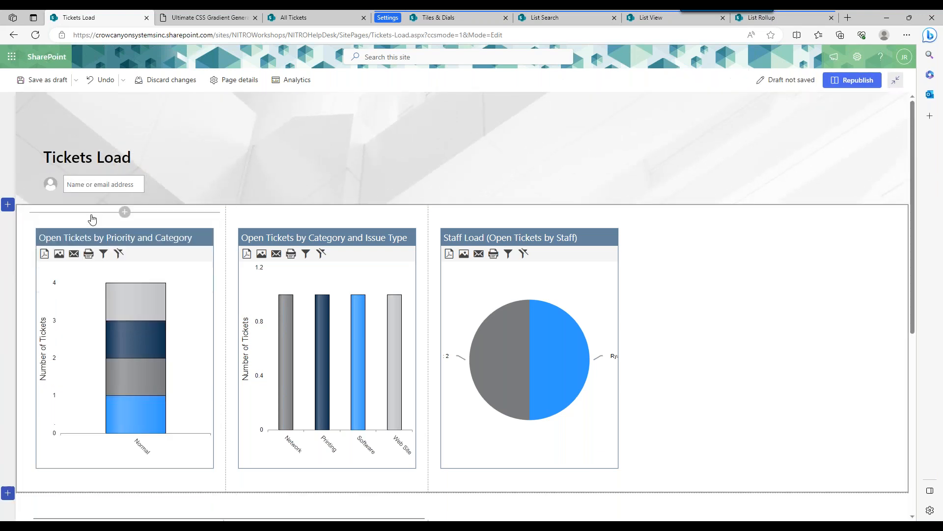
# Add the HTML Text - Crow Canyon web part above the Open Tickets by Priority and Category report and delete it again.
pyautogui.click(125, 212)
pyautogui.moveTo(242, 287)
pyautogui.mouseDown()
pyautogui.moveTo(240, 306)
pyautogui.moveTo(238, 283)
pyautogui.mouseUp()
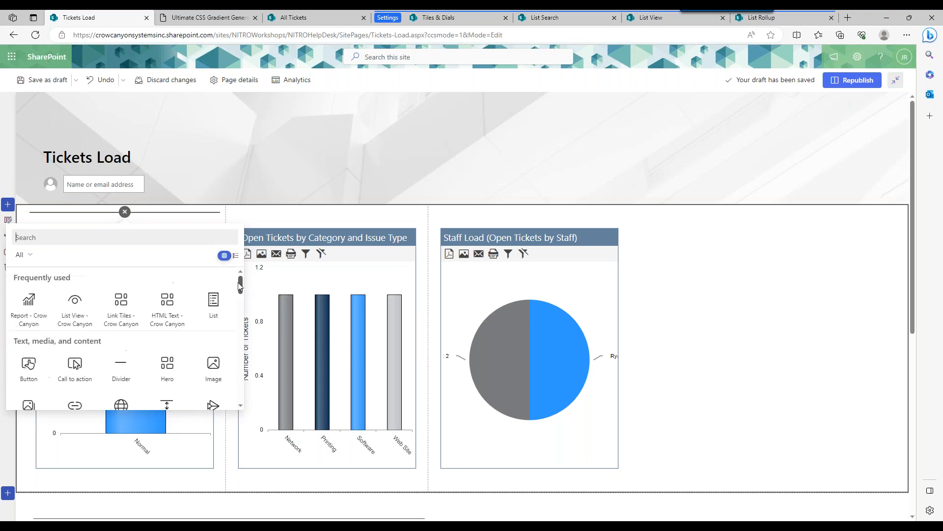
pyautogui.click(167, 306)
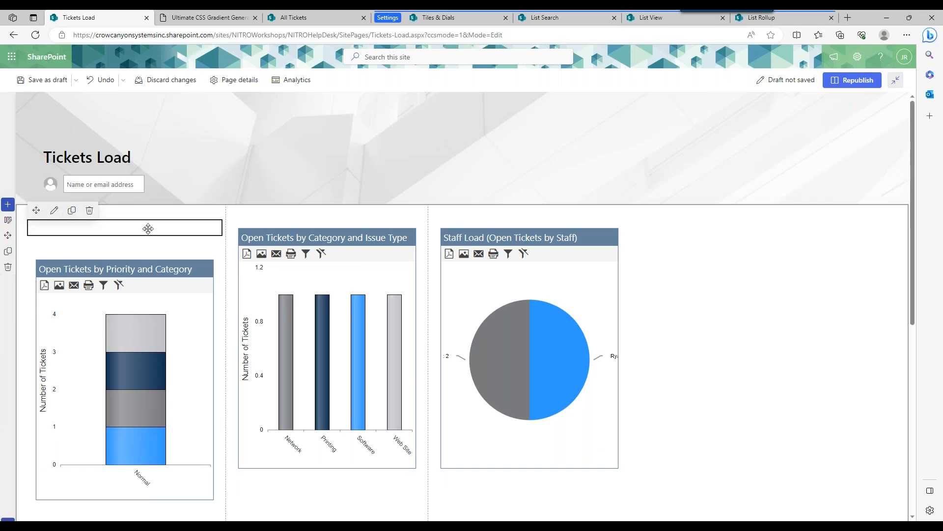
pyautogui.click(90, 211)
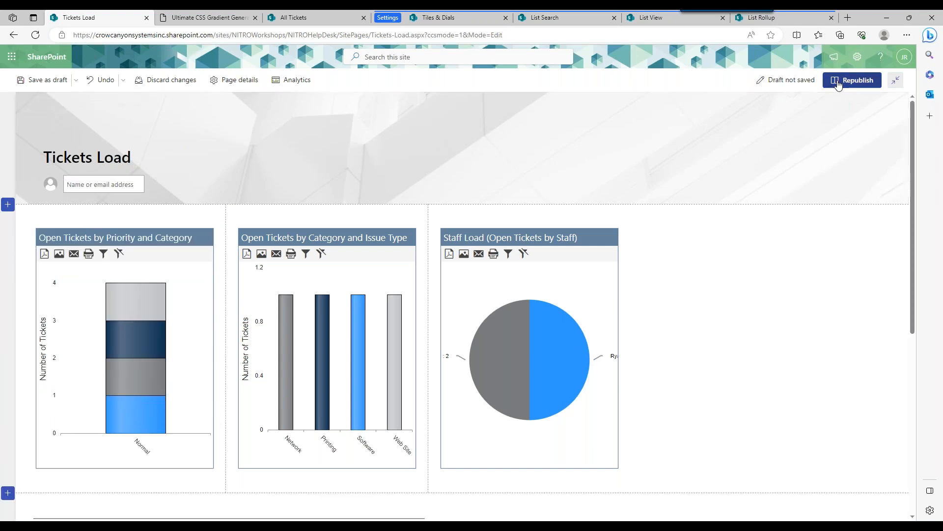
# Republish the Tickets Load page and reload it with ?ccsmode=1 removed from its URL.
pyautogui.click(838, 84)
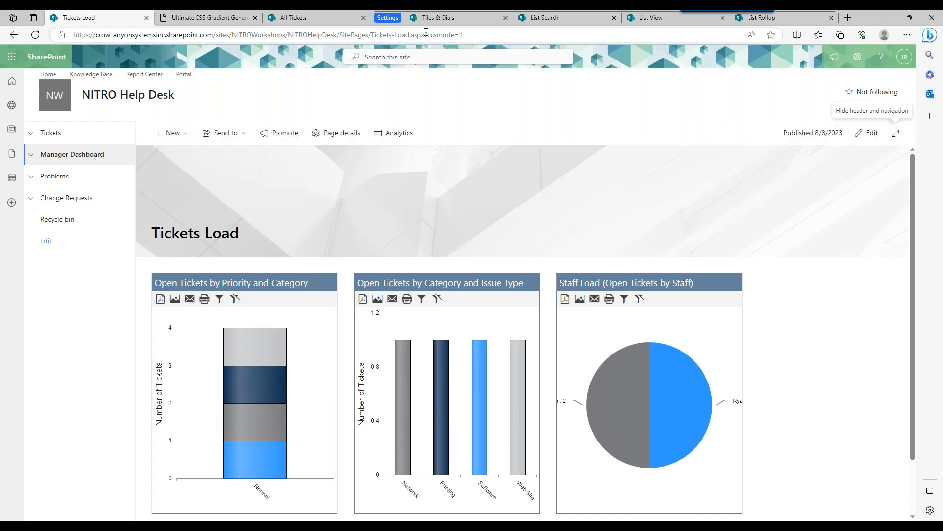
pyautogui.moveTo(424, 35); pyautogui.dragTo(493, 37)
pyautogui.press('BackSpace')
pyautogui.press('Return')
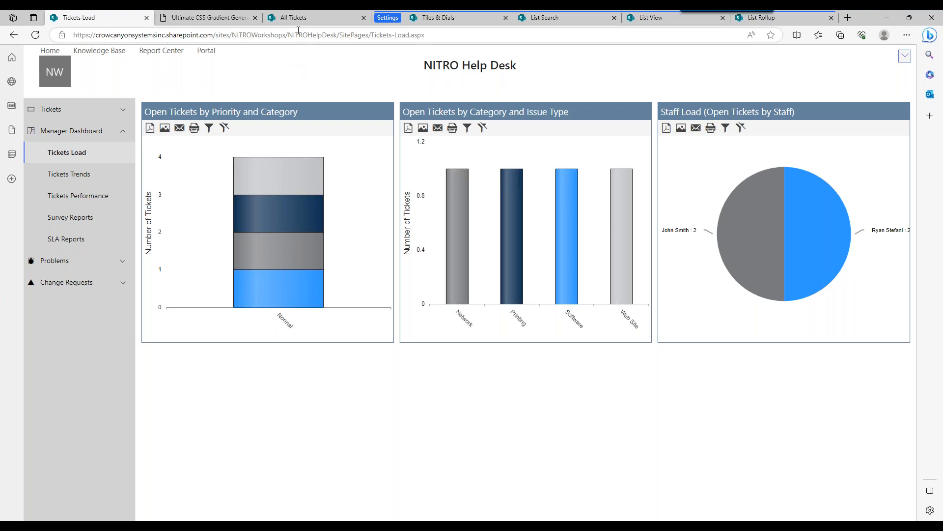
# Switch to Tiles & Dials and open the overdue tickets link tile of the Ticket Tiles Example group for editing.
pyautogui.click(432, 18)
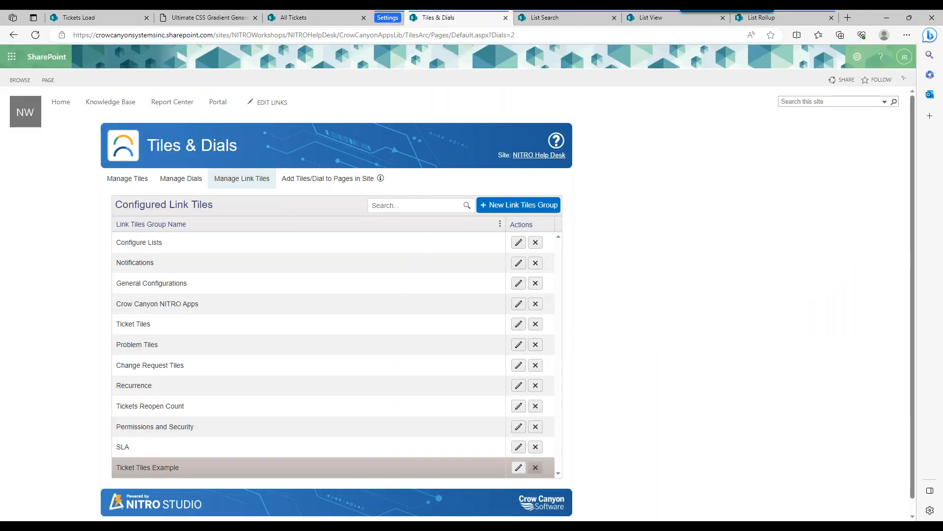
pyautogui.click(517, 468)
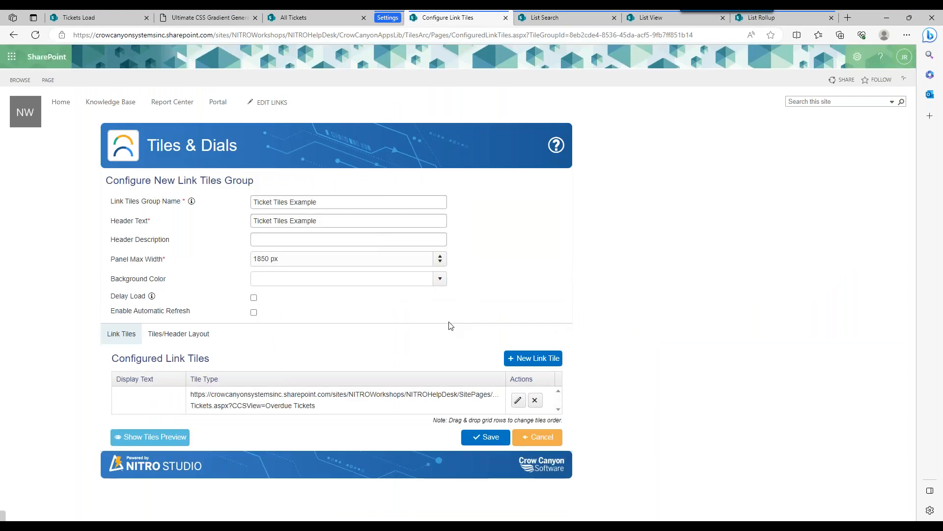
pyautogui.click(518, 400)
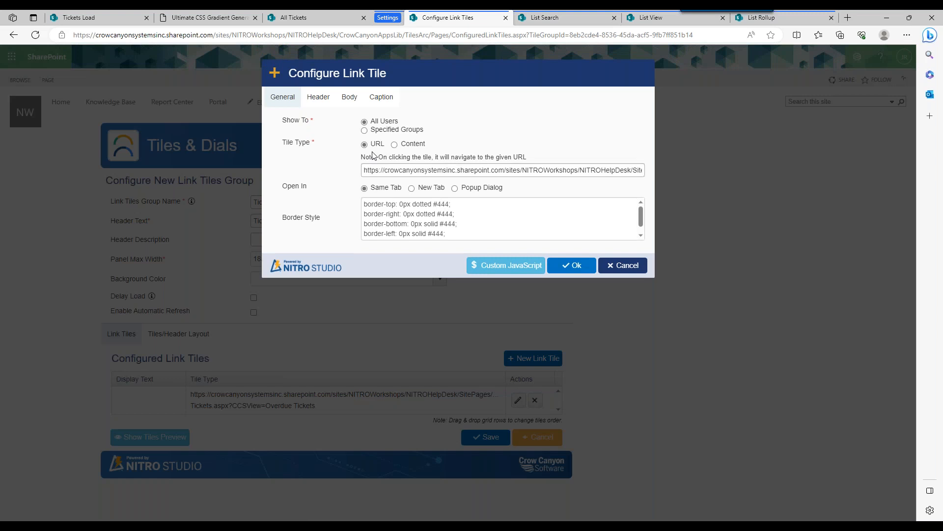
# Go to the Manager Dashboard page of the help desk site and follow its Open Tickets tile to the ticket list.
pyautogui.click(93, 18)
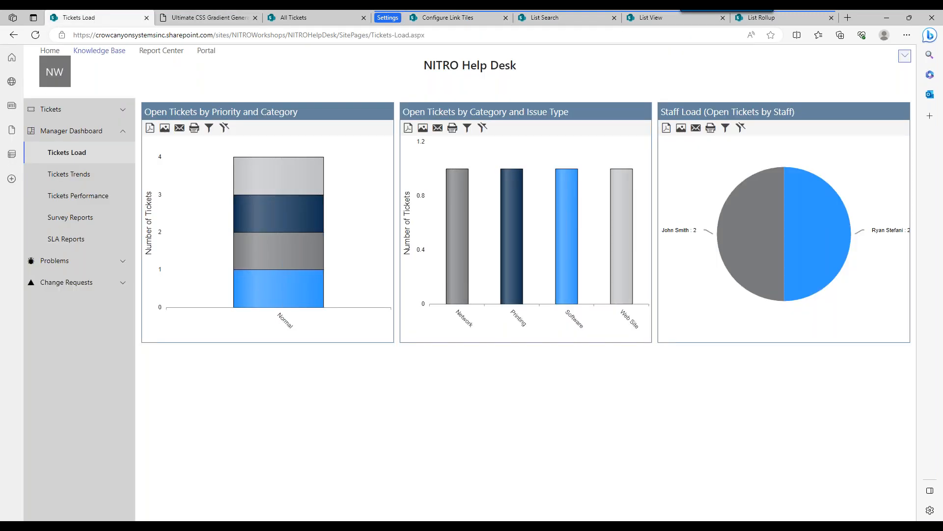
pyautogui.click(123, 109)
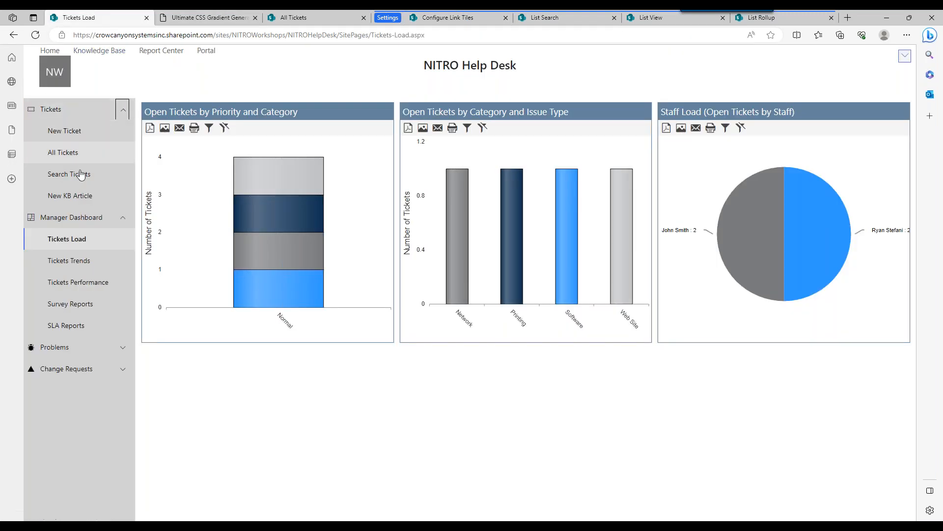
pyautogui.click(74, 218)
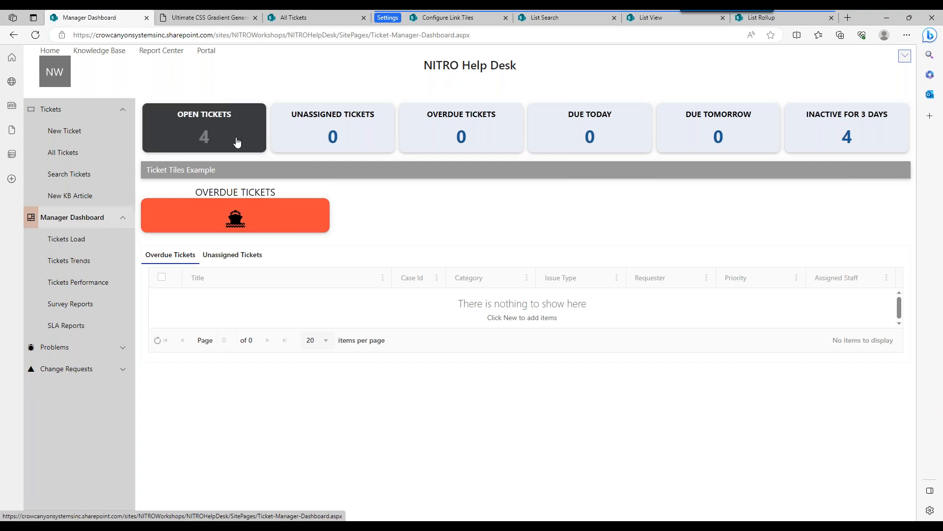
pyautogui.click(236, 142)
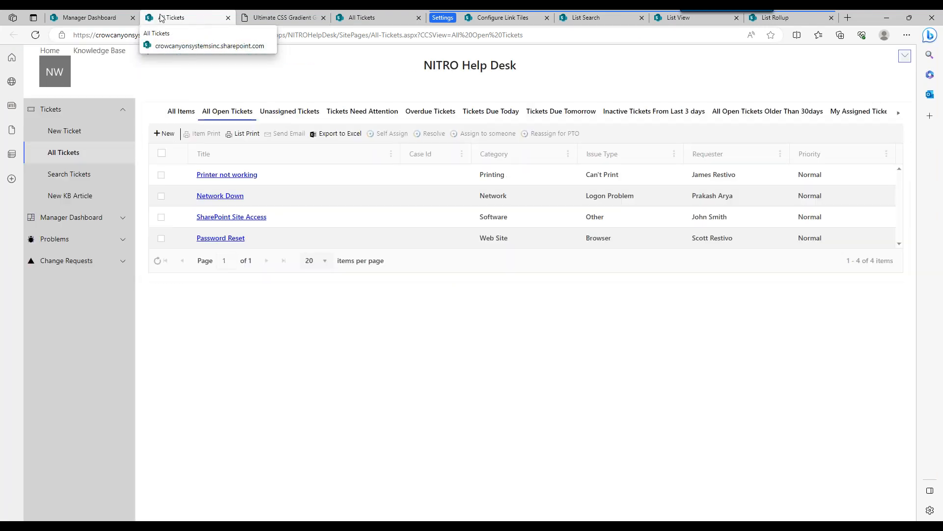
# Set the overdue tickets link tile to open in a Popup Dialog and save the Ticket Tiles Example group.
pyautogui.click(491, 19)
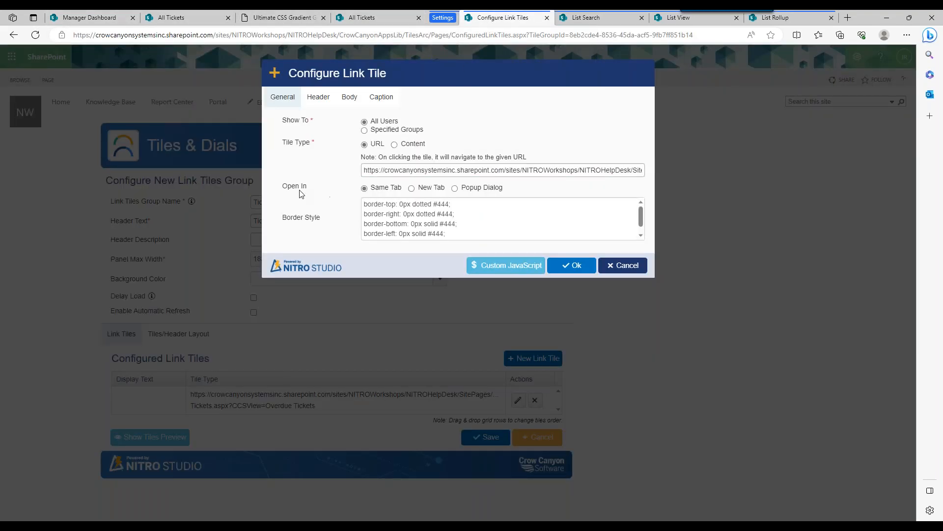
pyautogui.moveTo(282, 189); pyautogui.dragTo(308, 189)
pyautogui.click(439, 192)
pyautogui.moveTo(462, 189); pyautogui.dragTo(466, 190)
pyautogui.click(500, 190)
pyautogui.click(563, 269)
pyautogui.click(490, 436)
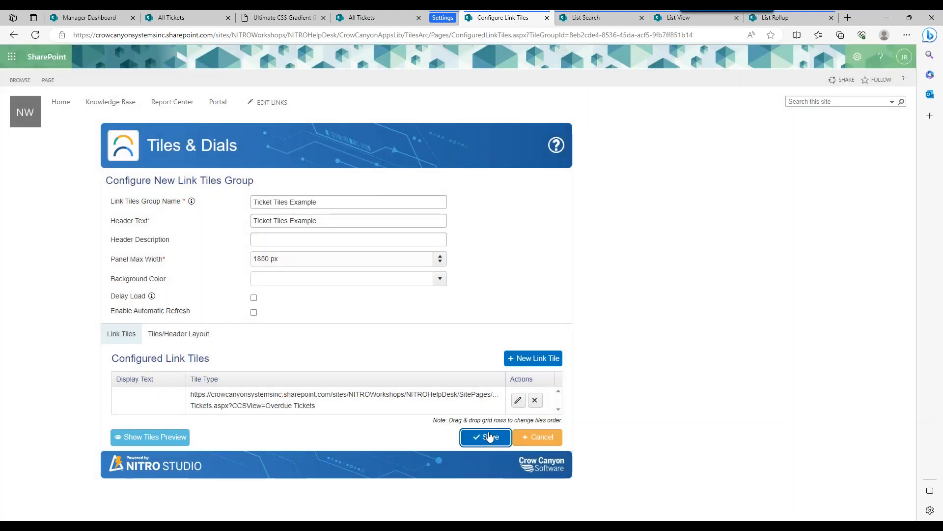
# Test the Overdue Tickets link tile on the Manager Dashboard and close the dialog it opens.
pyautogui.click(84, 20)
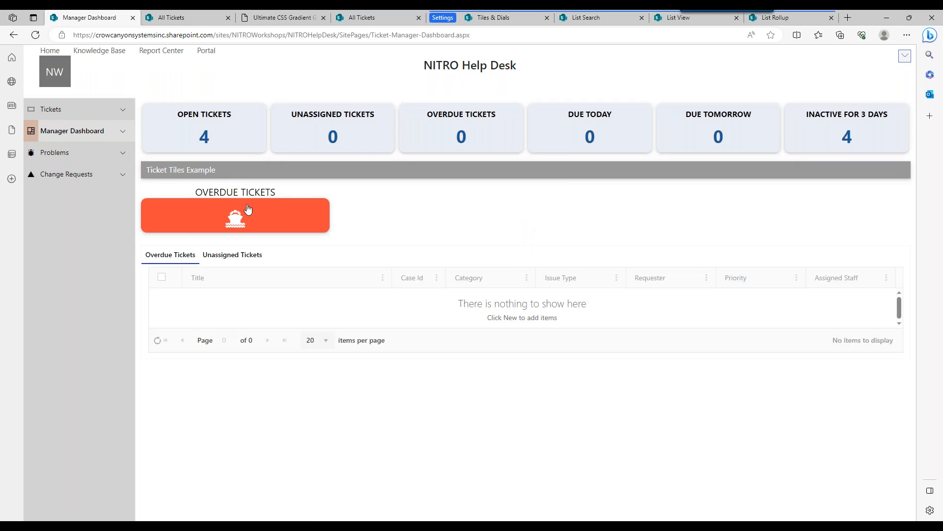
pyautogui.click(248, 217)
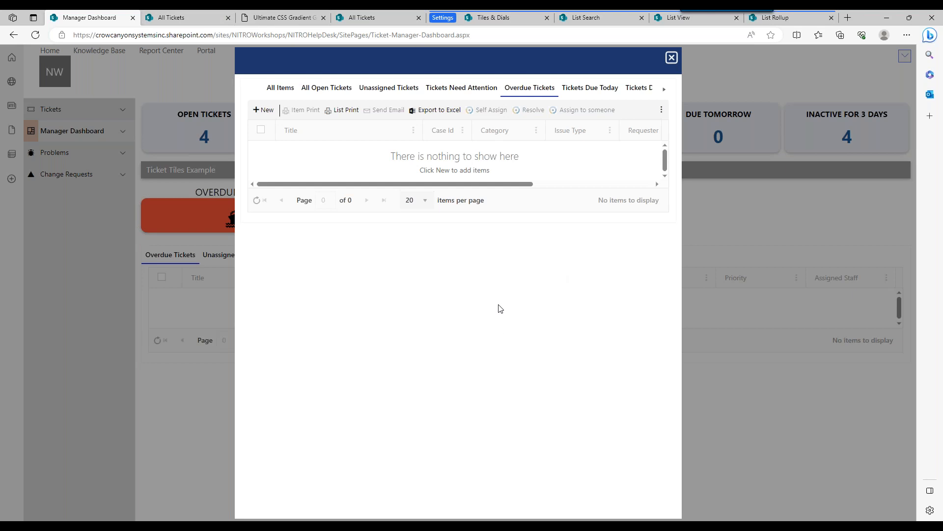
pyautogui.click(671, 57)
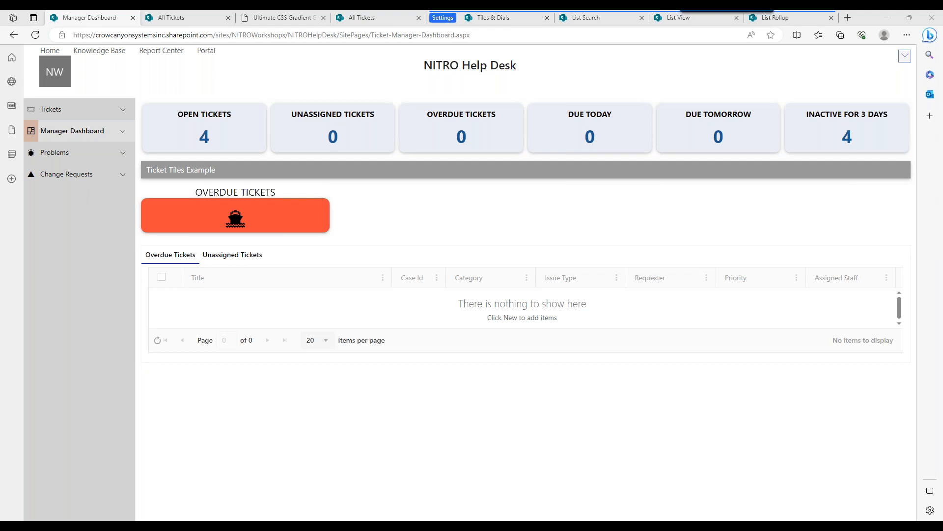
# Reopen the Ticket Tiles Example link tile, examine its Body, Header and General settings, and close it without saving.
pyautogui.click(506, 19)
pyautogui.click(518, 467)
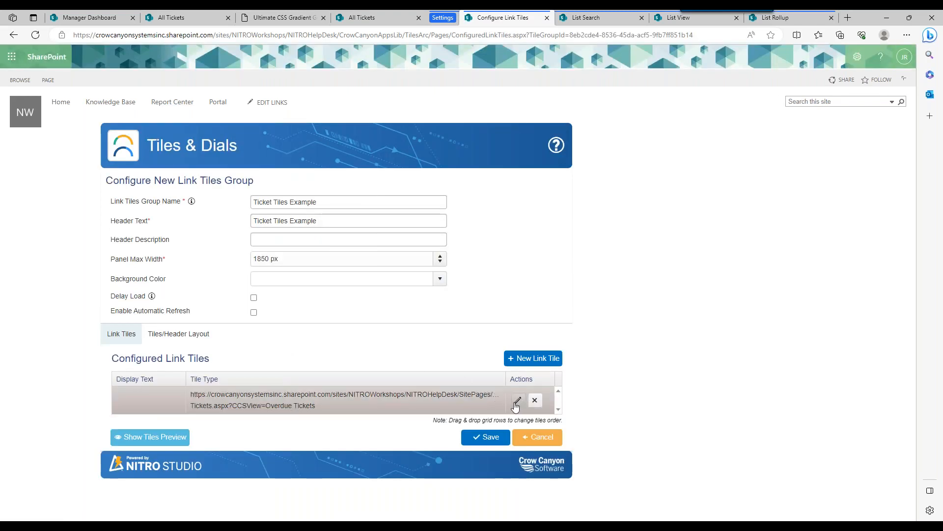
pyautogui.click(516, 402)
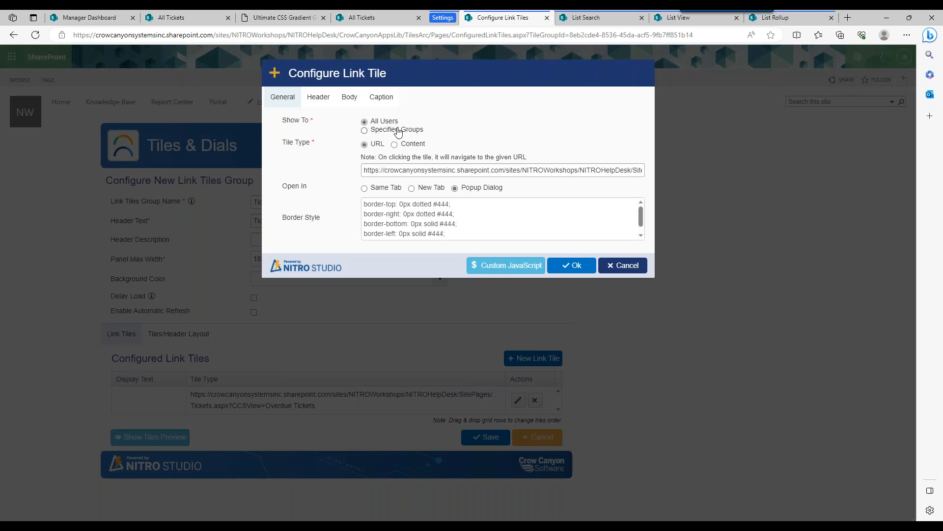
pyautogui.click(368, 100)
pyautogui.click(350, 97)
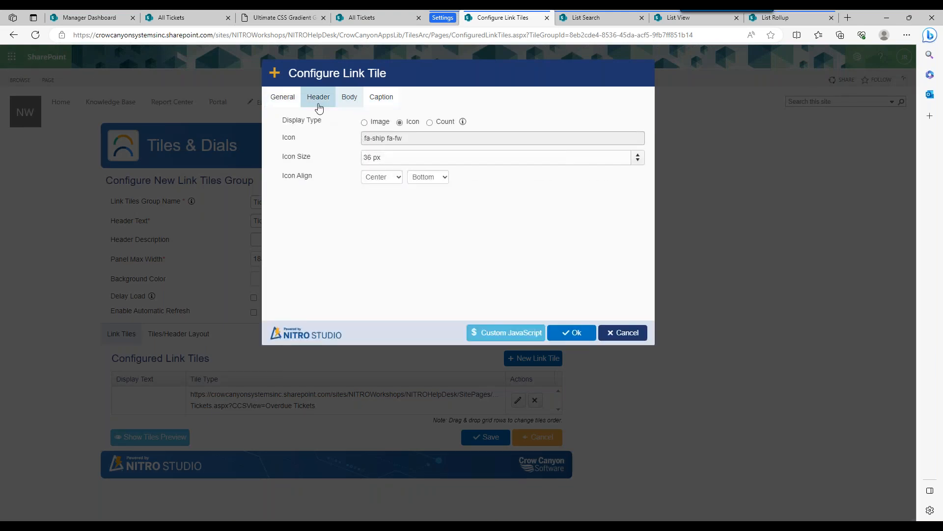
pyautogui.click(318, 104)
pyautogui.click(289, 98)
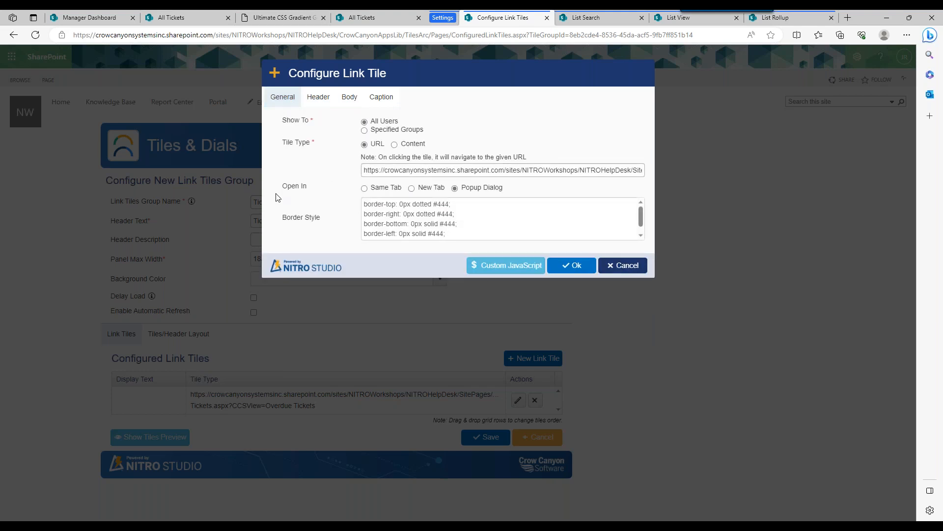
pyautogui.click(627, 269)
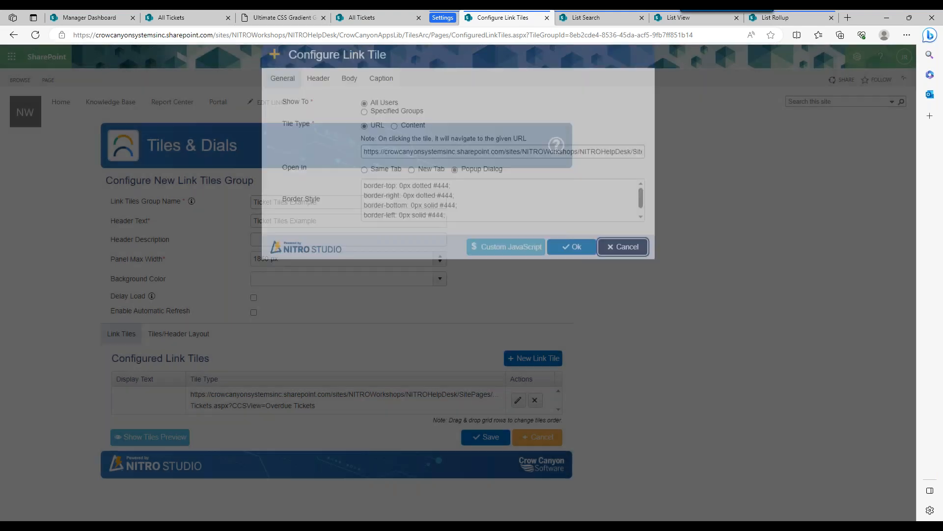
# Check the List Search page and the Search Tickets web part's General settings, cancel, and return to the Ticket Tiles Example configuration.
pyautogui.click(601, 19)
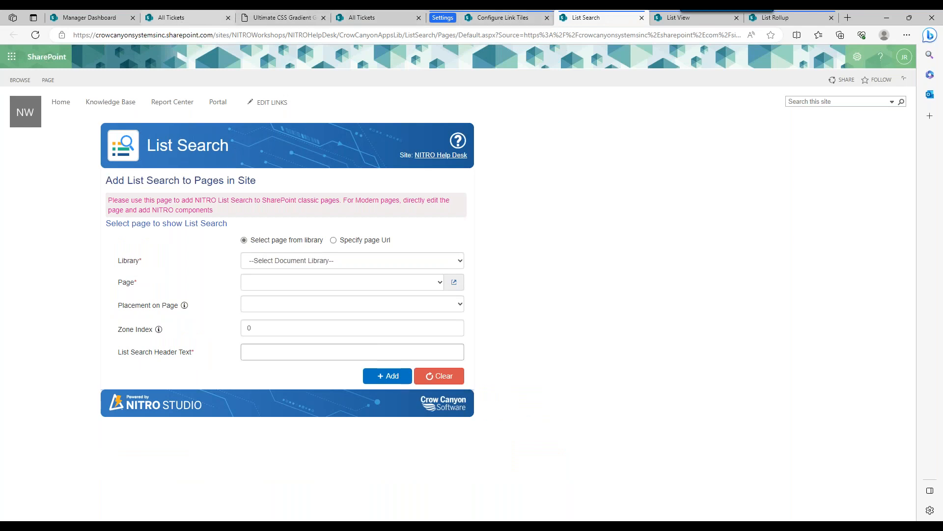
pyautogui.click(147, 18)
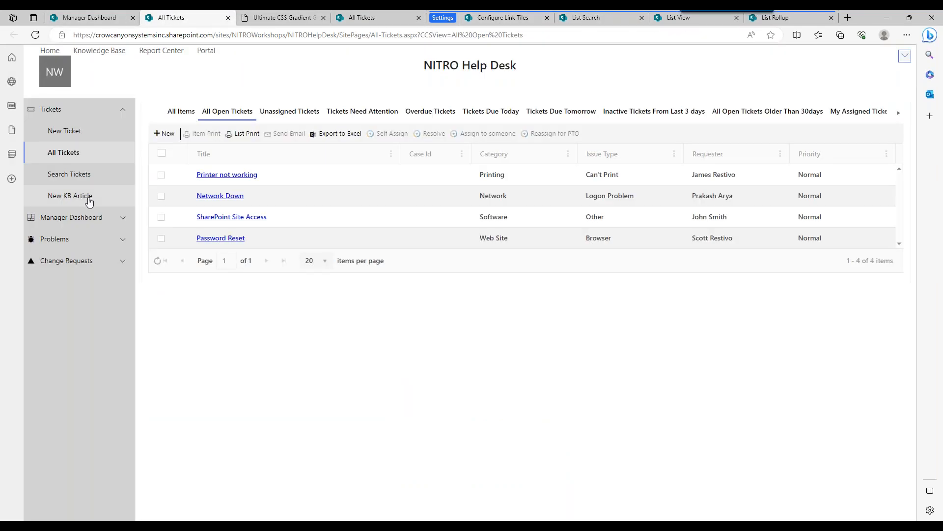
pyautogui.click(96, 177)
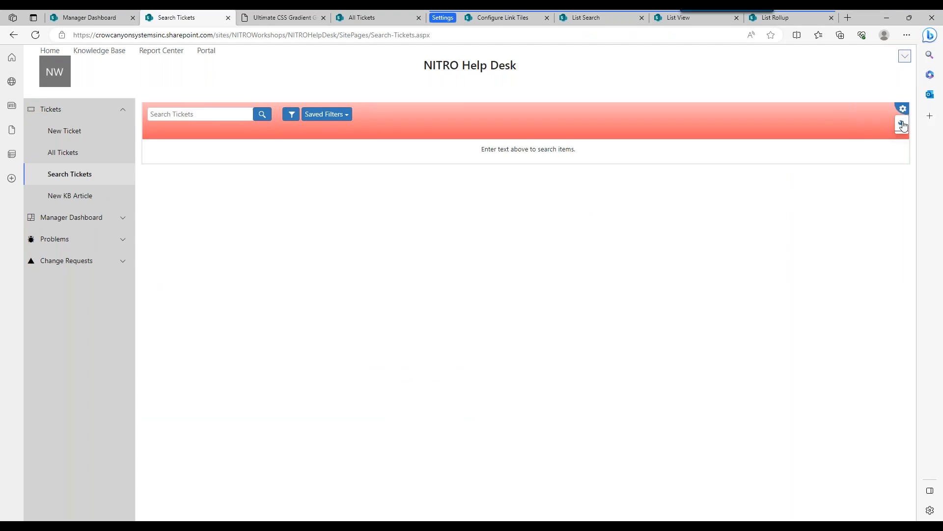
pyautogui.click(902, 123)
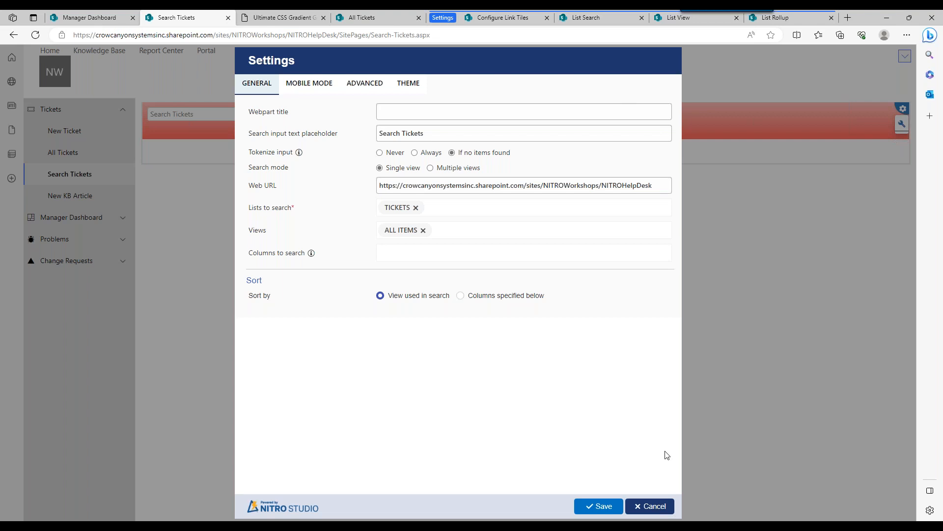
pyautogui.click(666, 506)
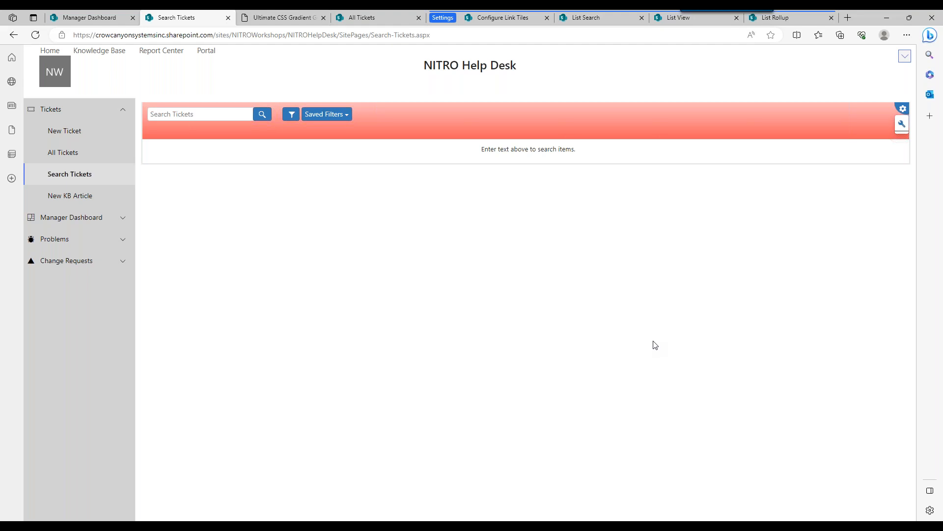
pyautogui.click(506, 19)
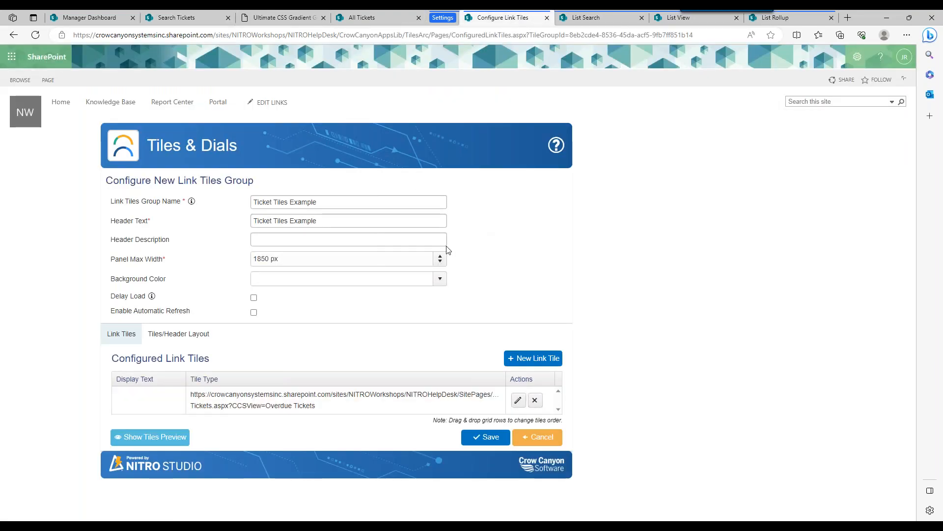